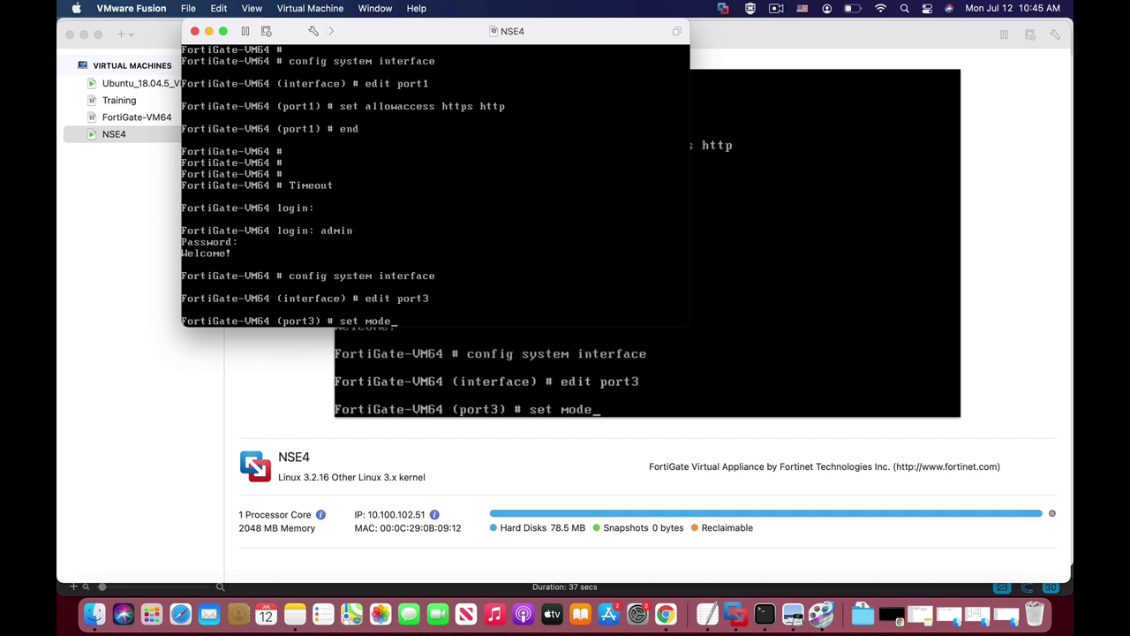
Step: Set port3 to static addressing with IP 10.0.8.54/24
type("static")
key("Tab")
key("Tab")
key("Tab")
key("Return")
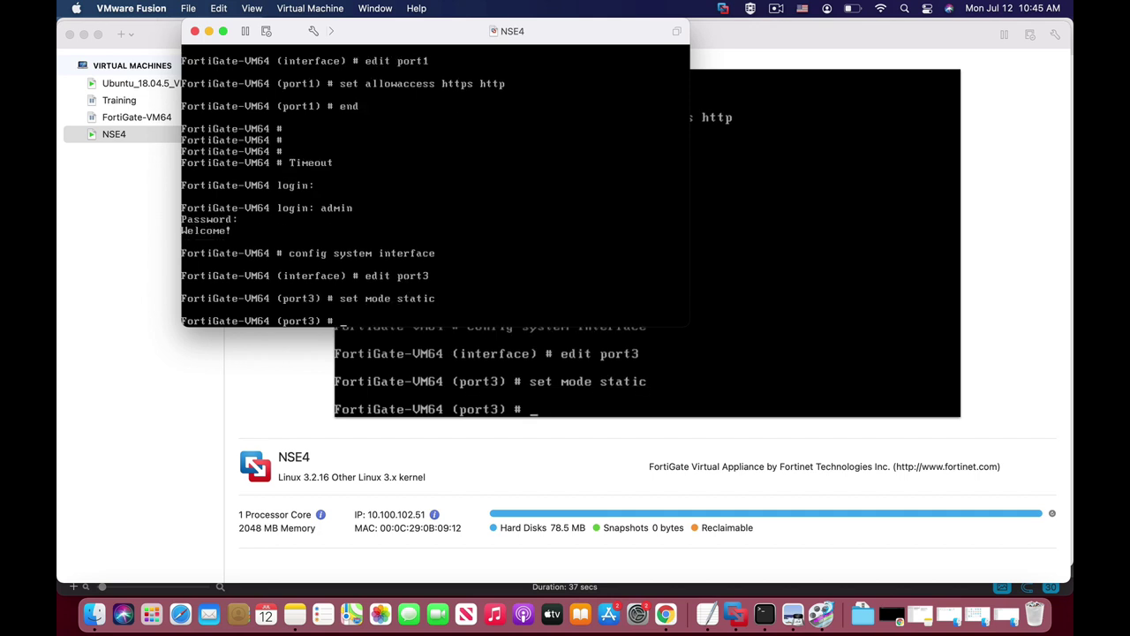
type("set ip 10.0.8.54/24")
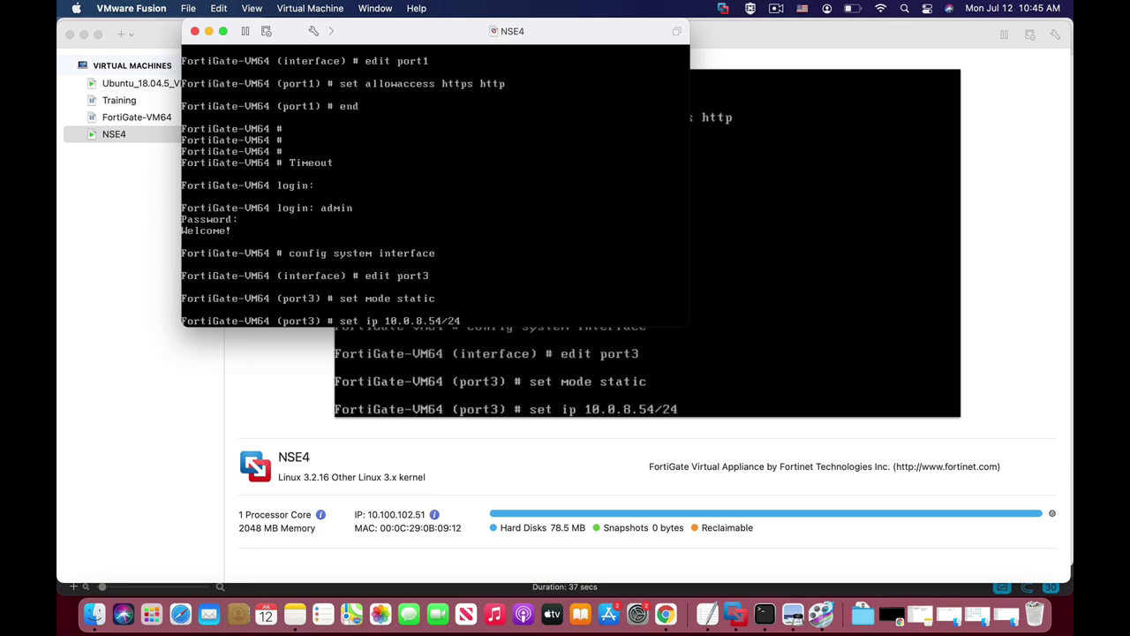
key("Return")
Step: Allow HTTP and HTTPS access on port3 and save the interface configuration
type("set allowaccess")
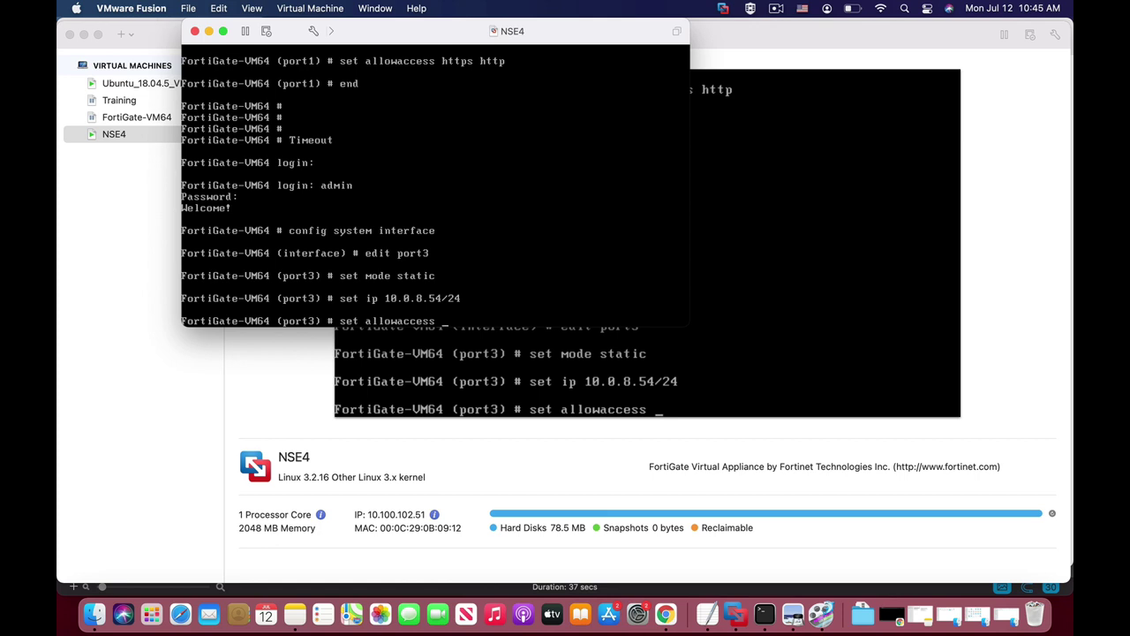
type("http https")
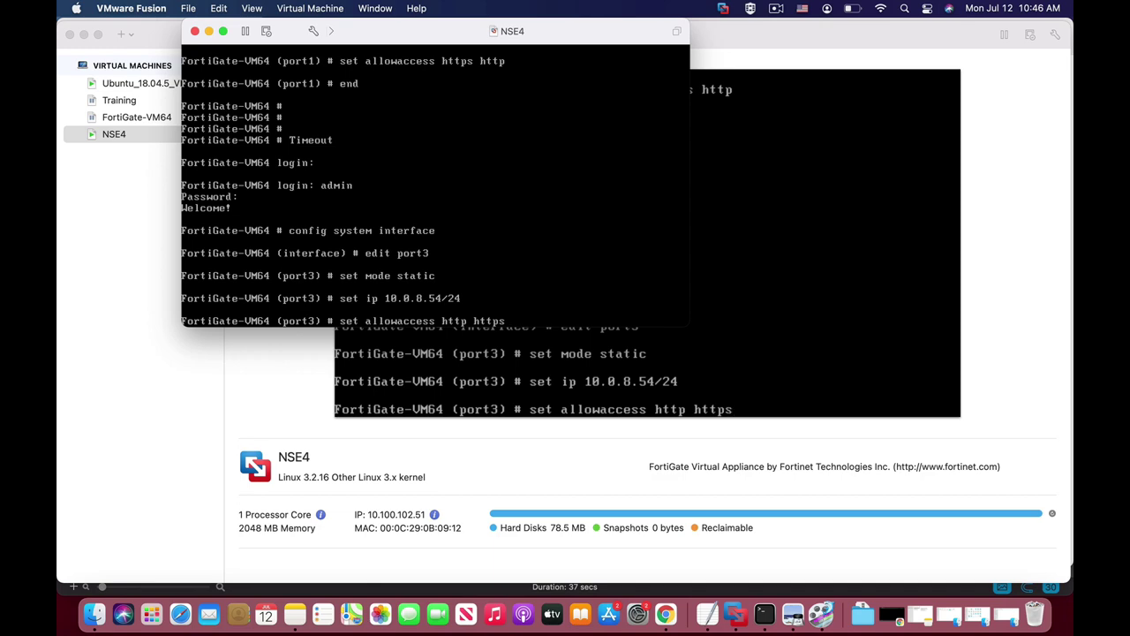
key("Return")
type("end")
key("Return")
key("Return")
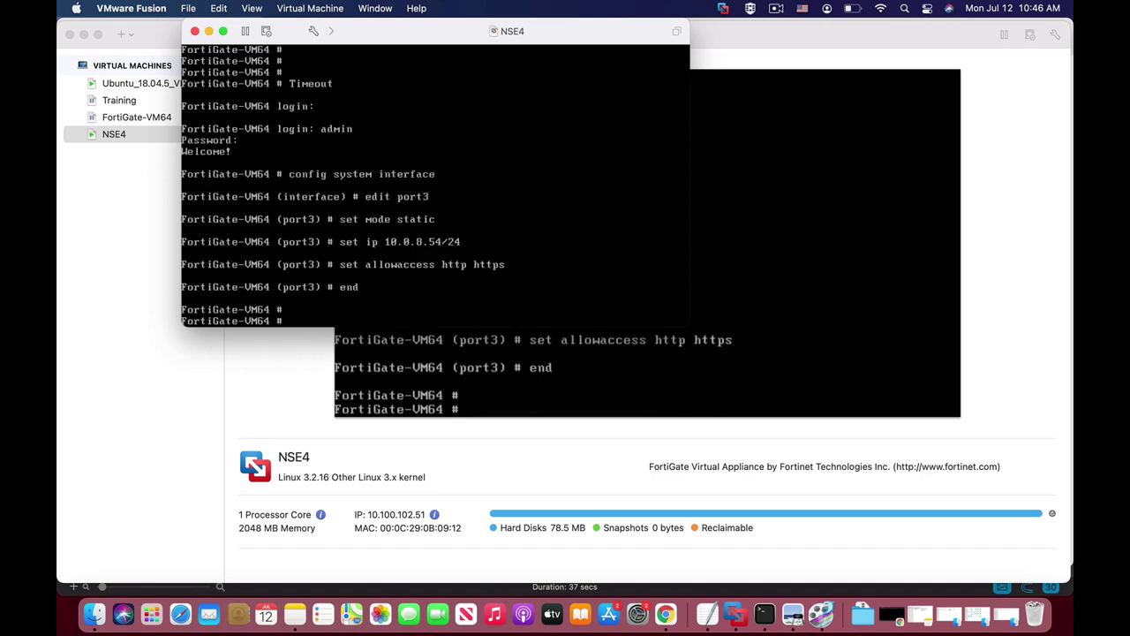
key("super+Tab")
key("super+Tab")
key("super+Tab")
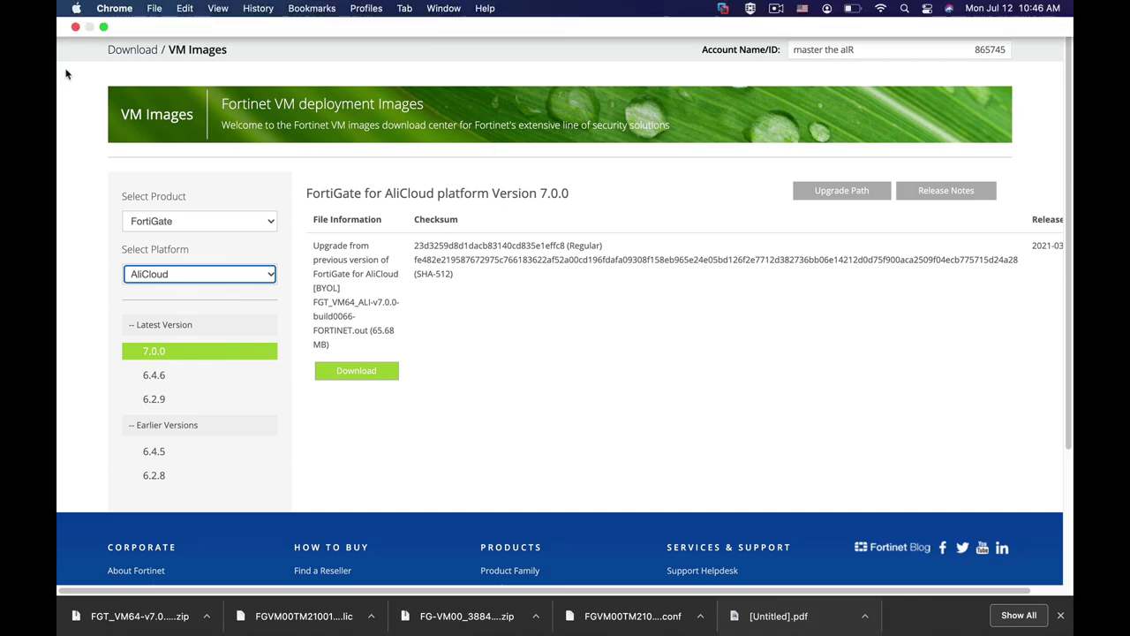
Step: Exit Chrome full screen and switch to the FortiGate-VM64 management dashboard
key("ctrl+super+f")
left_click(327, 71)
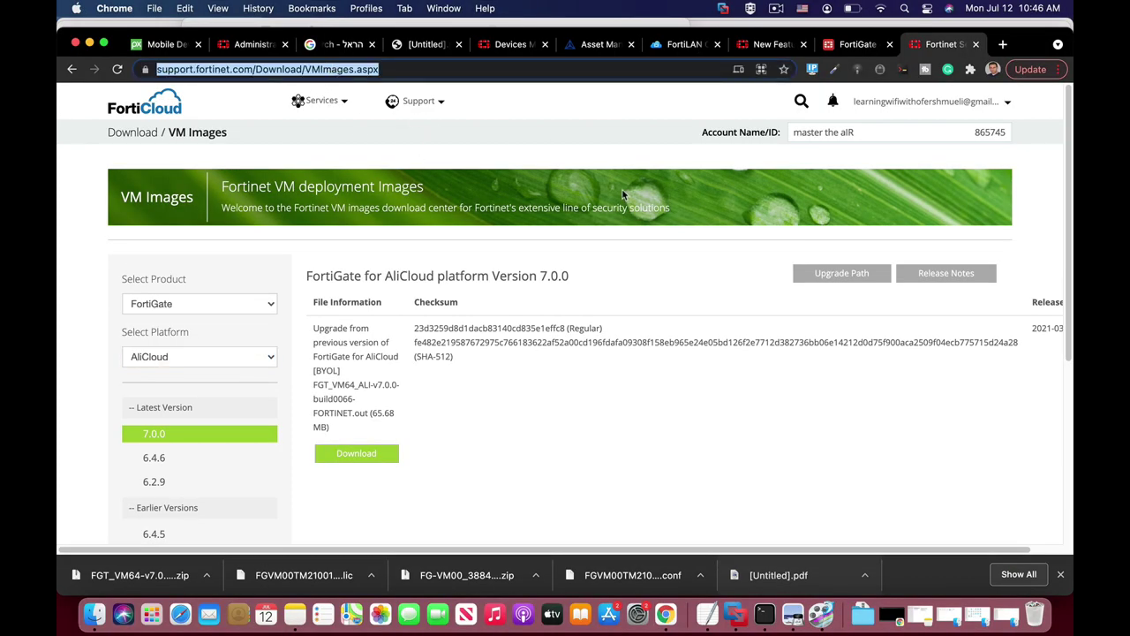
type("10.0.")
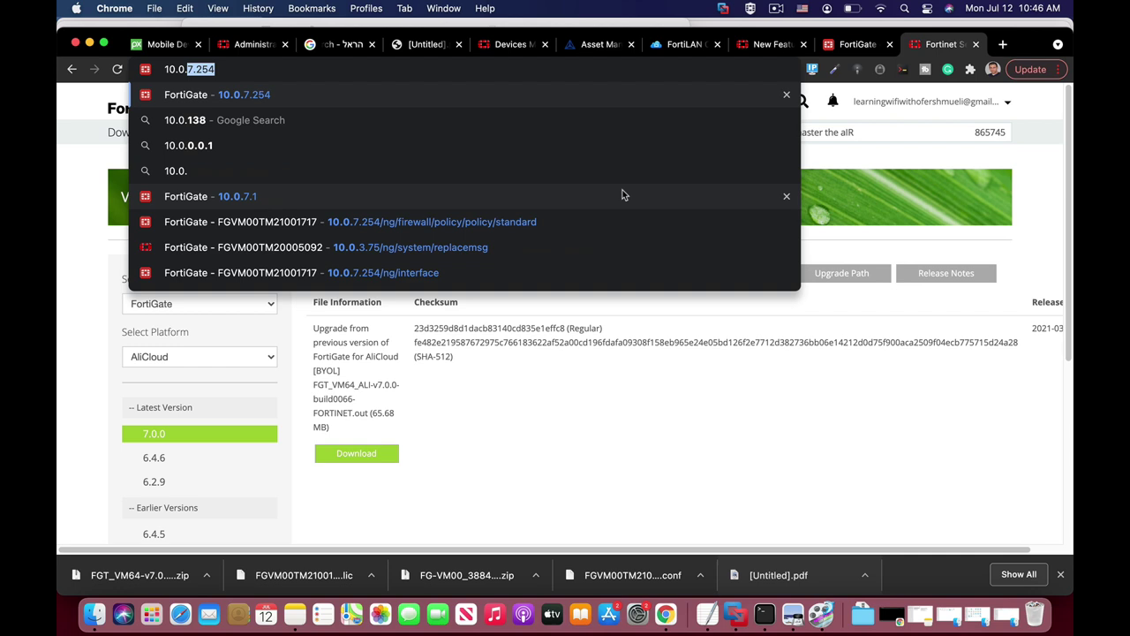
left_click(860, 46)
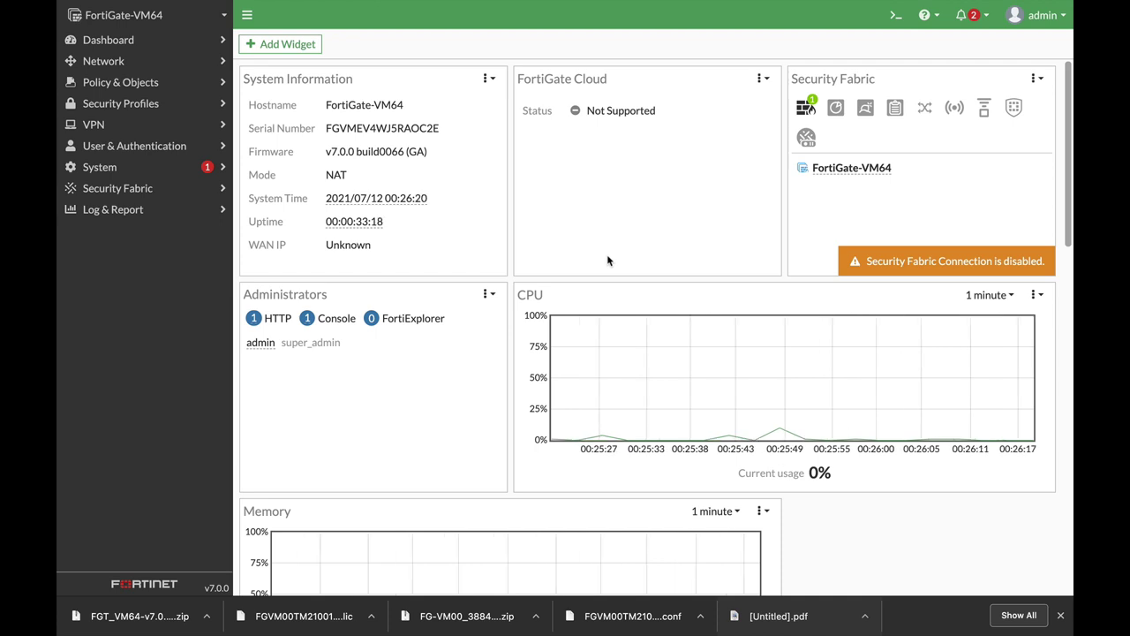
Step: Go to Network > Interfaces from the FortiGate sidebar
left_click(93, 46)
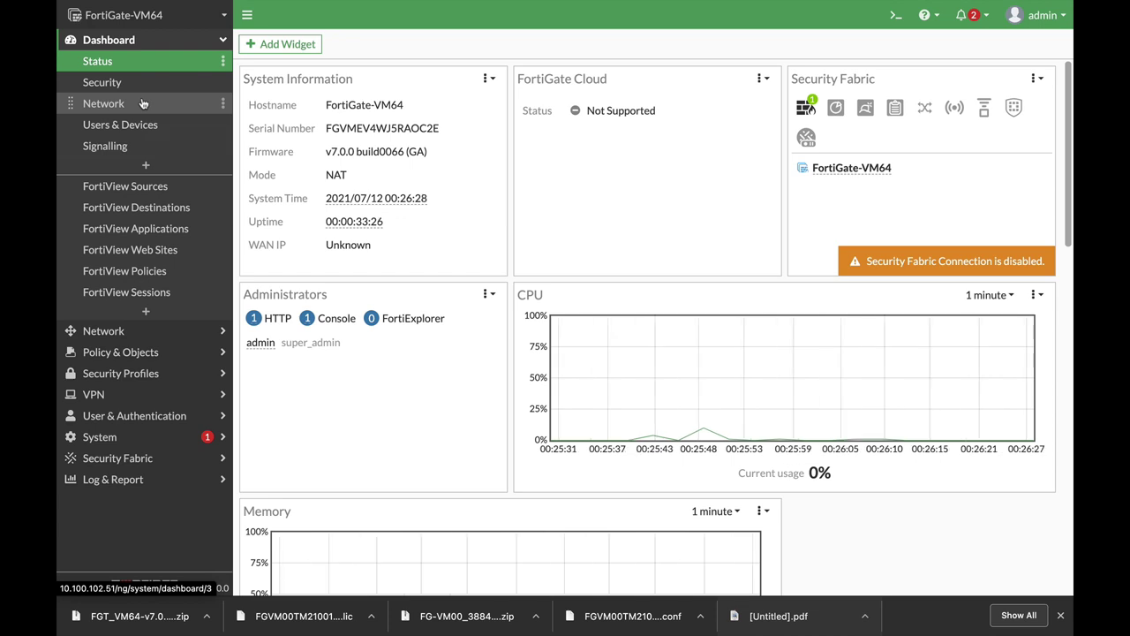
mouse_move(327, 205)
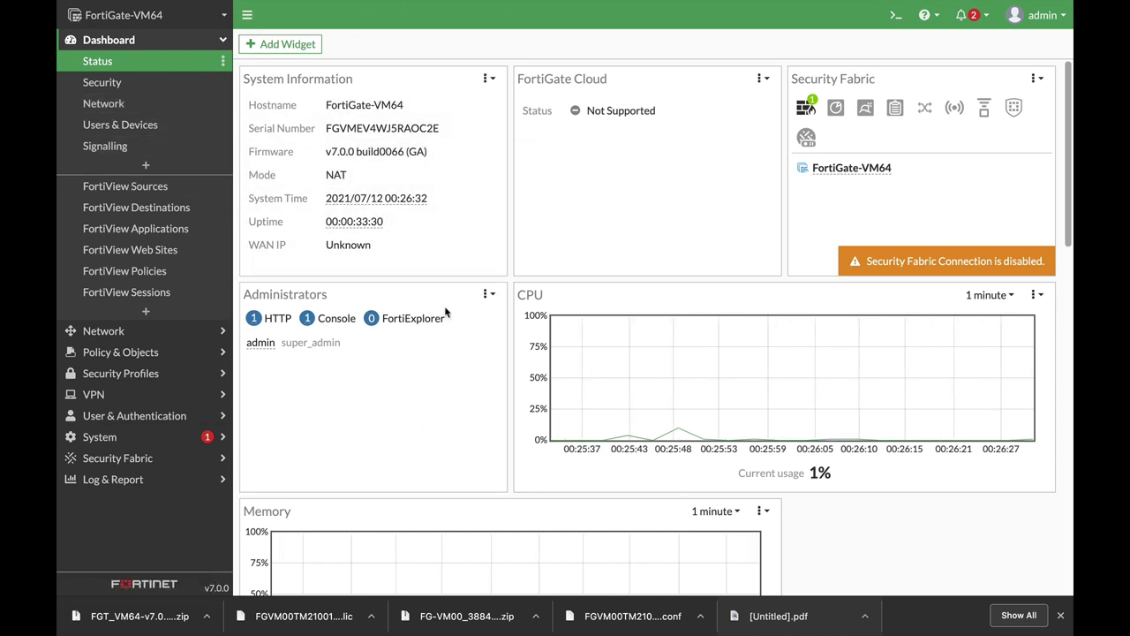
scroll(426, 421, "down", 15)
scroll(265, 221, "up", 15)
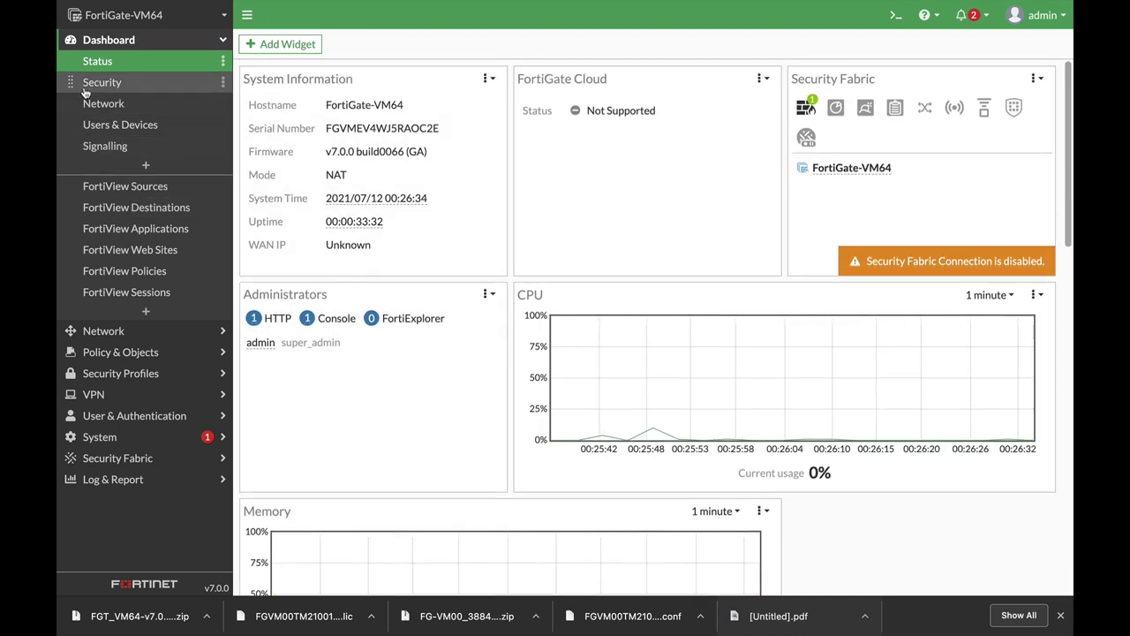
left_click(97, 331)
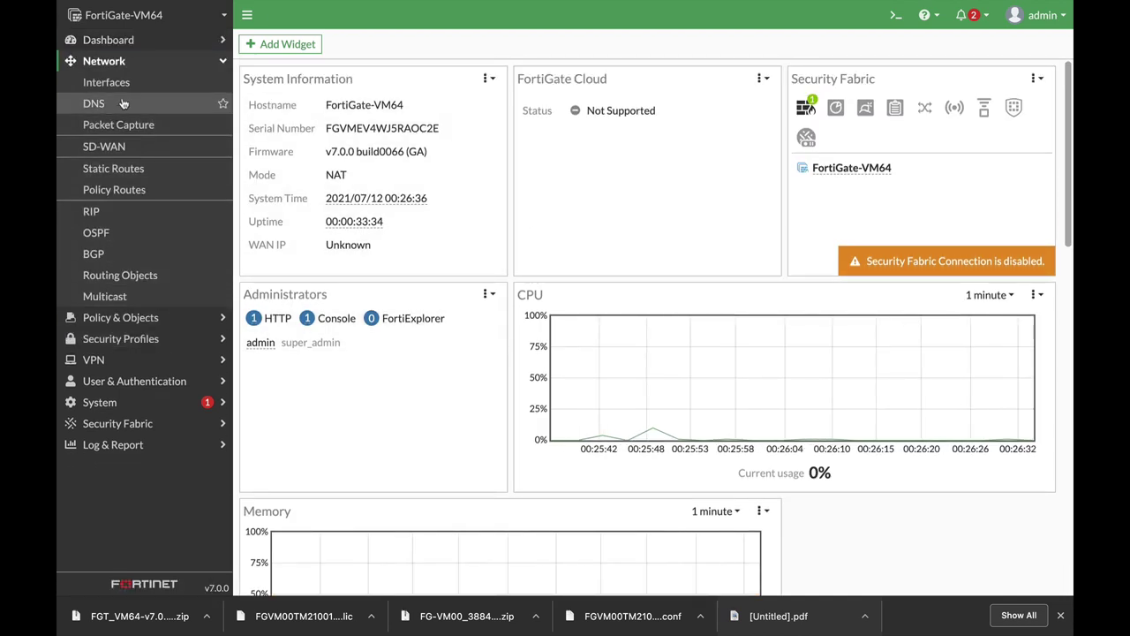
left_click(102, 82)
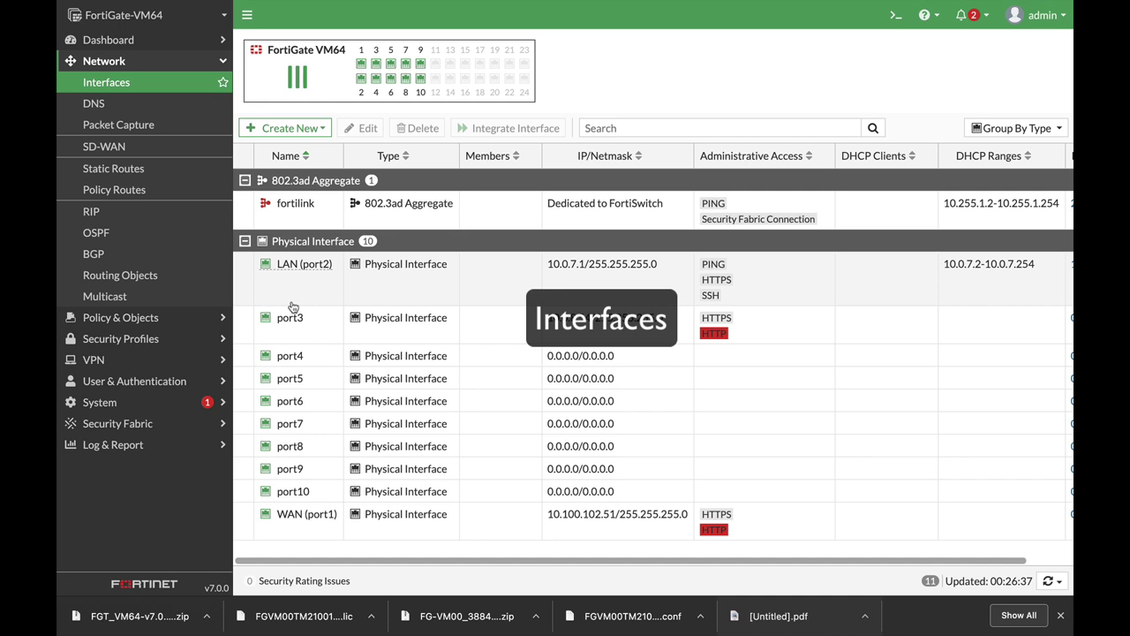
left_click(298, 528)
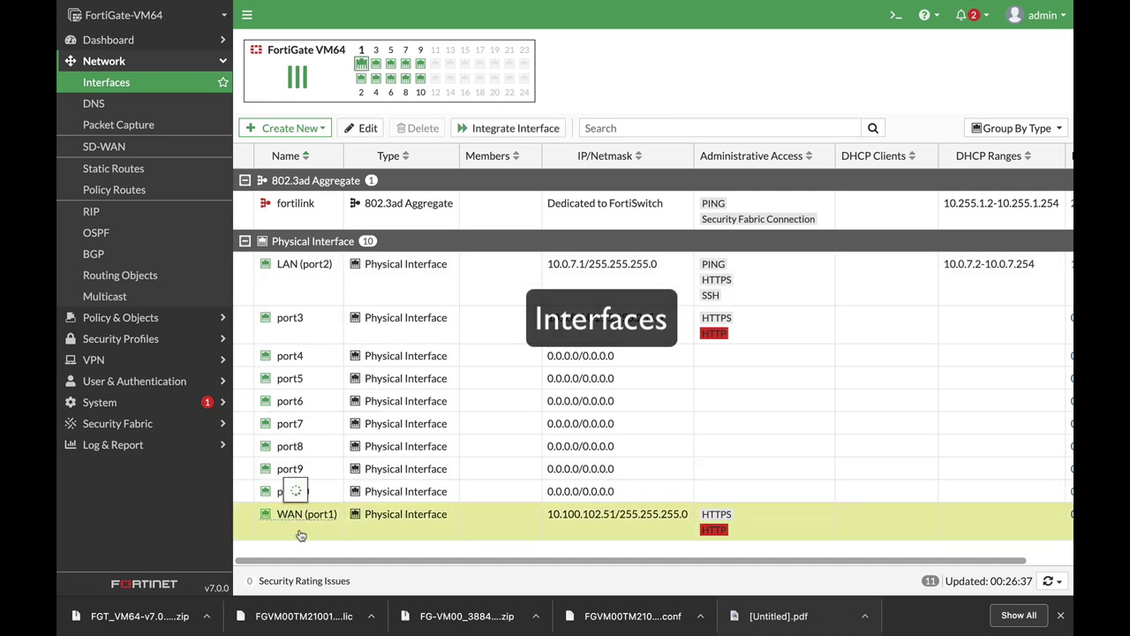
left_click(363, 128)
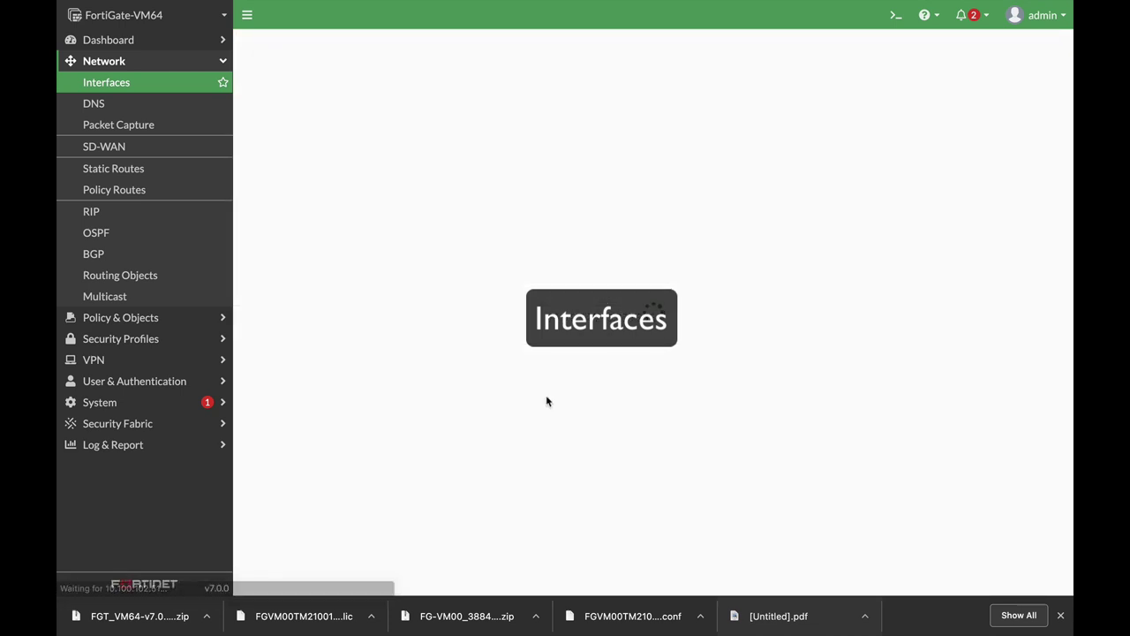
left_click(344, 94)
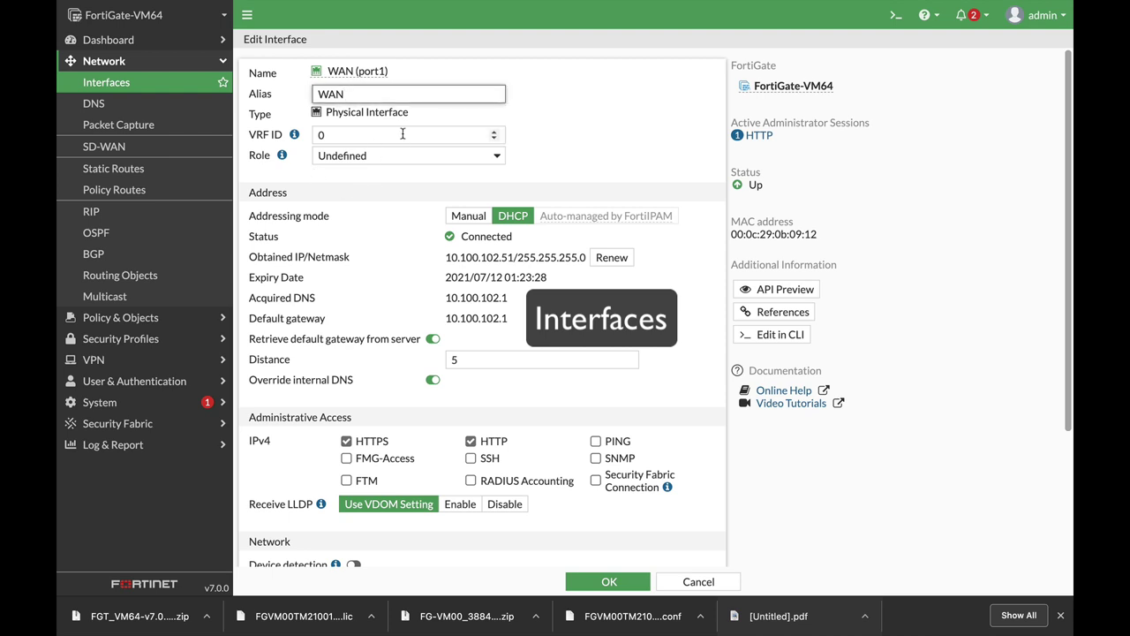
left_click(402, 159)
left_click(520, 156)
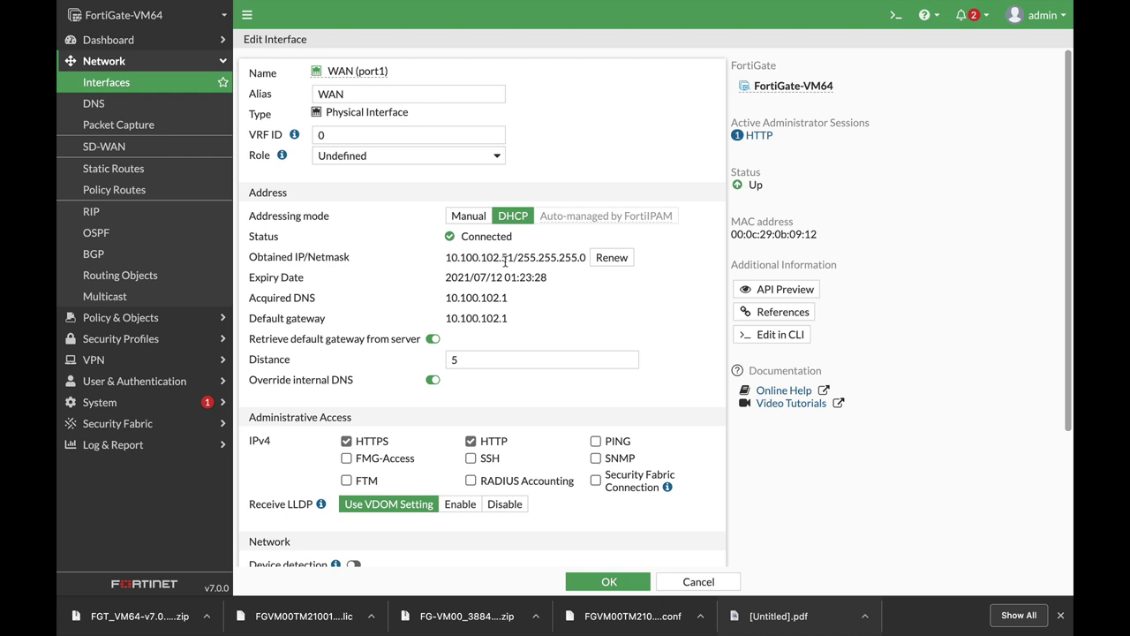
left_click_drag(506, 258, 435, 259)
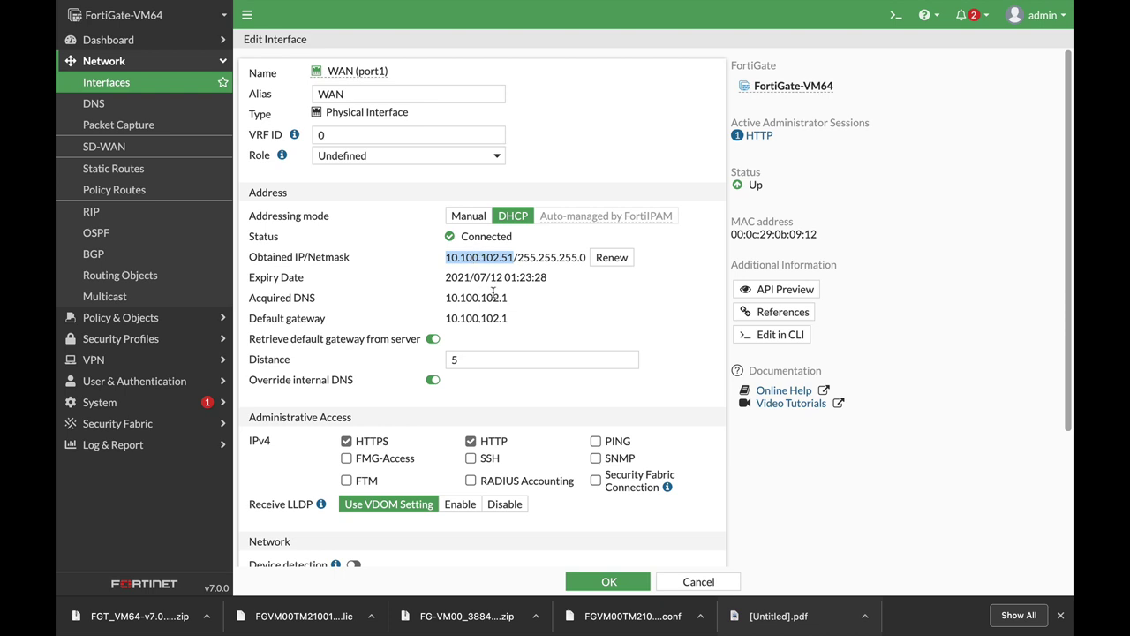
scroll(531, 407, "down", 2)
scroll(531, 407, "down", 2)
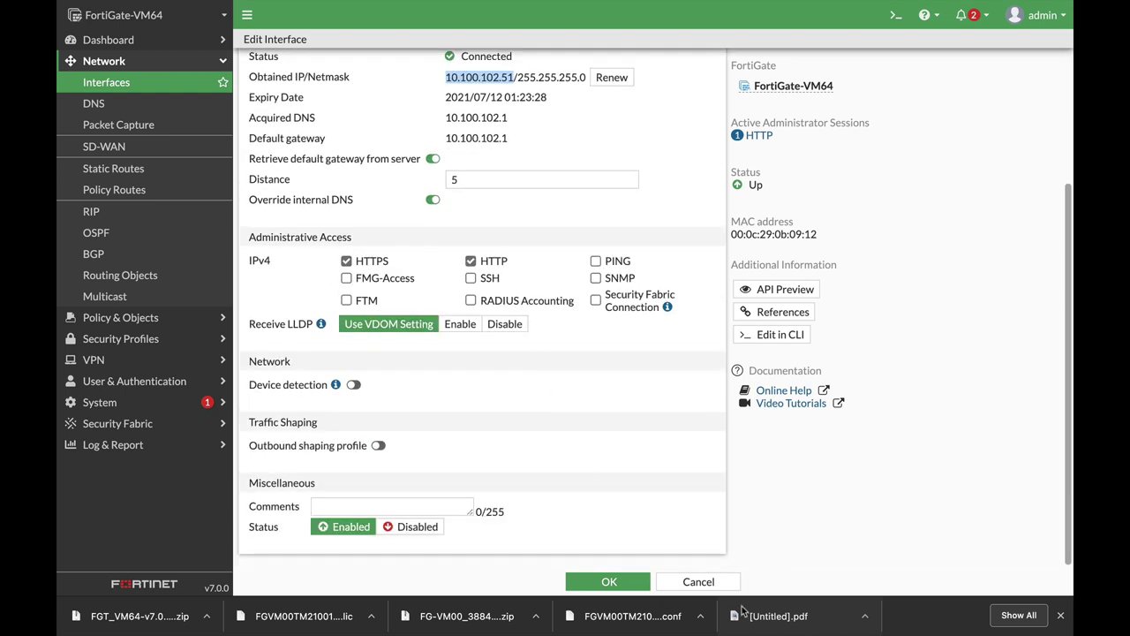
left_click(706, 582)
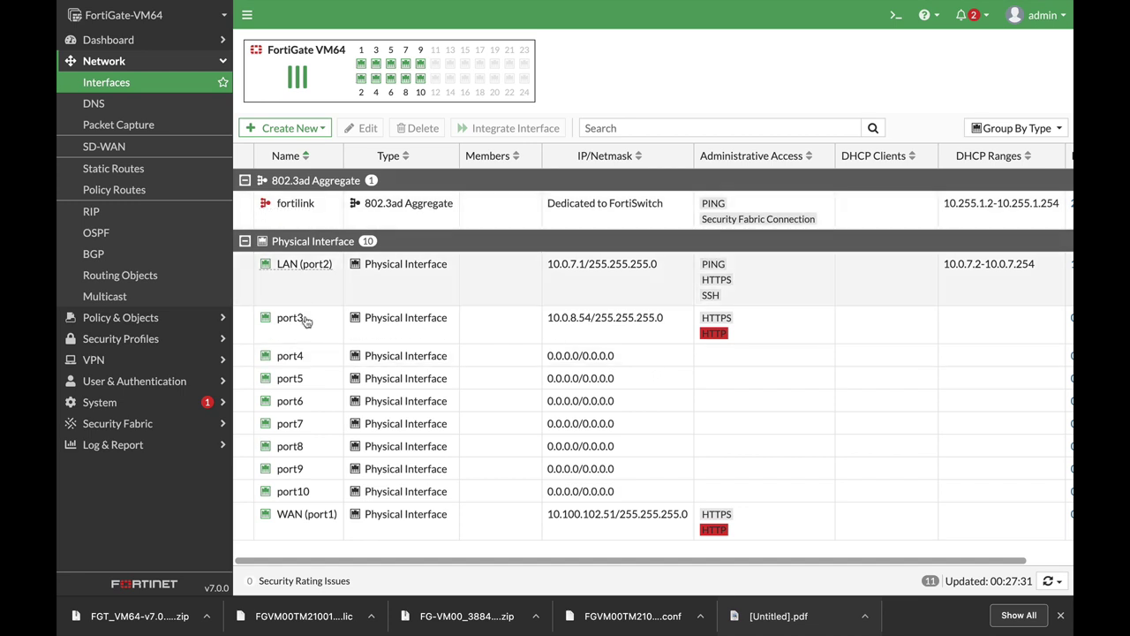
Step: Select each interface row from port3 down to WAN (port1) and back up to inspect them
left_click(408, 319)
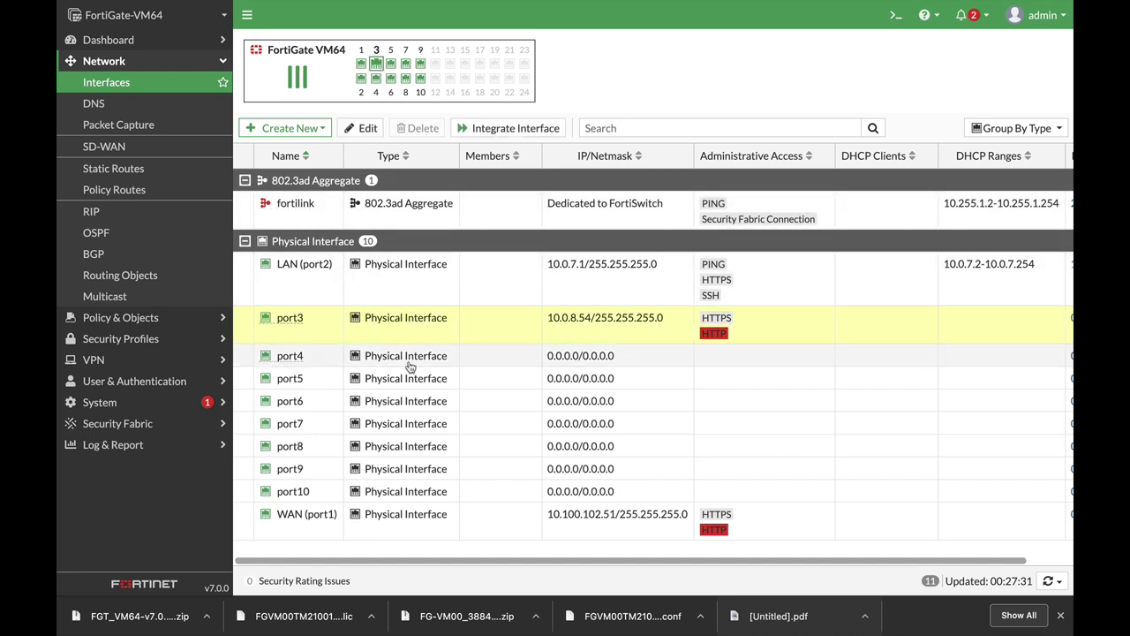
left_click(401, 357)
left_click(401, 379)
left_click(403, 402)
left_click(406, 424)
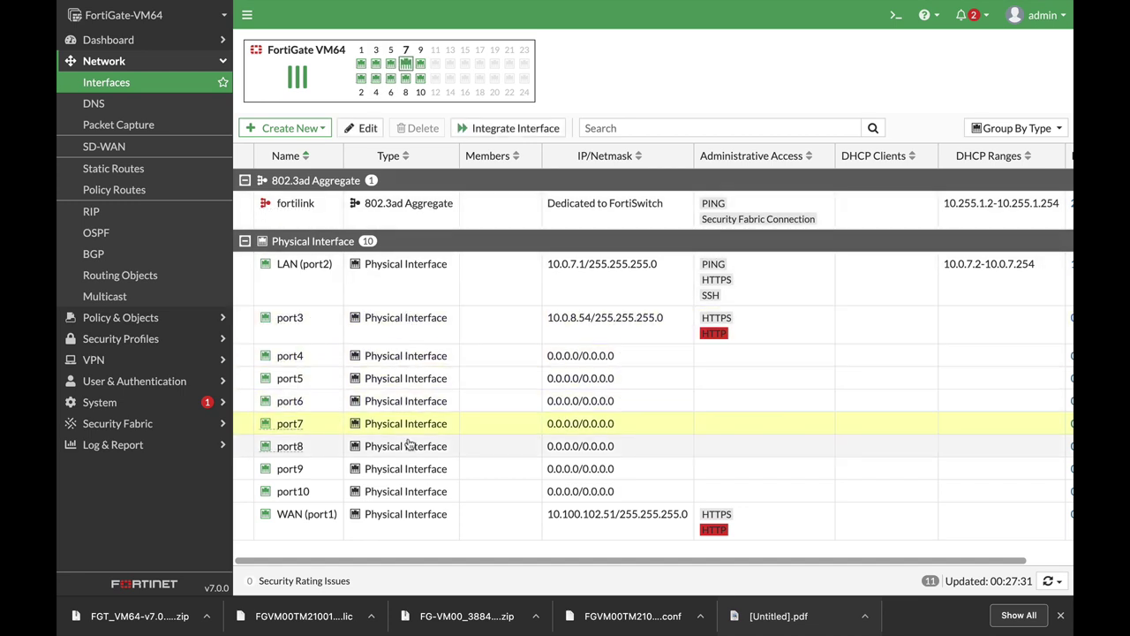
left_click(407, 446)
left_click(409, 469)
left_click(411, 492)
left_click(413, 515)
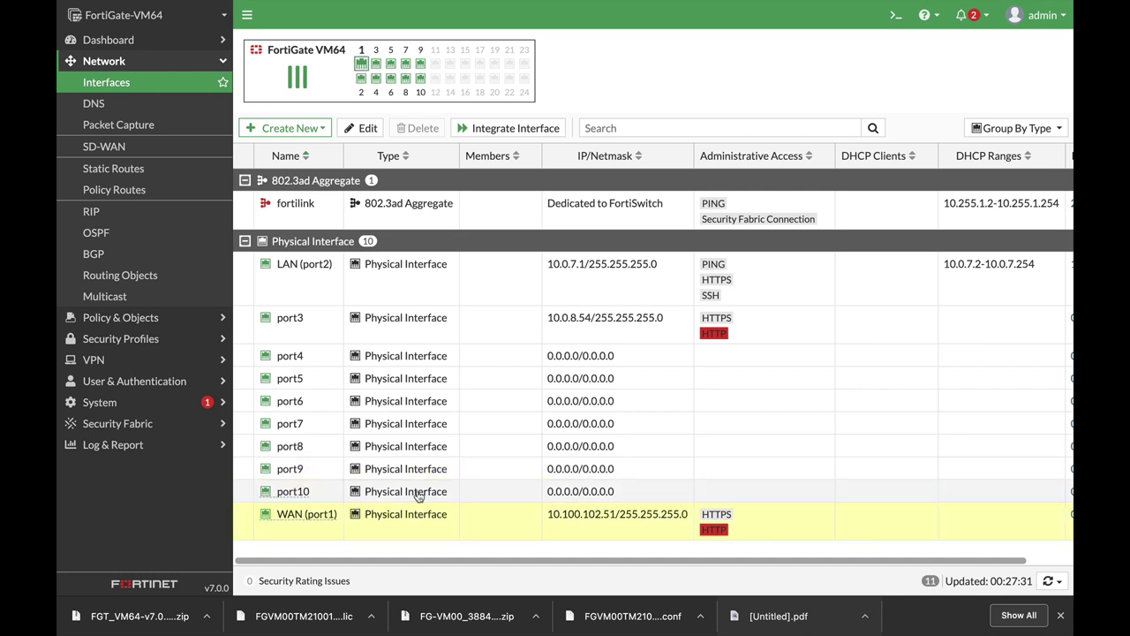
left_click(413, 492)
left_click(411, 447)
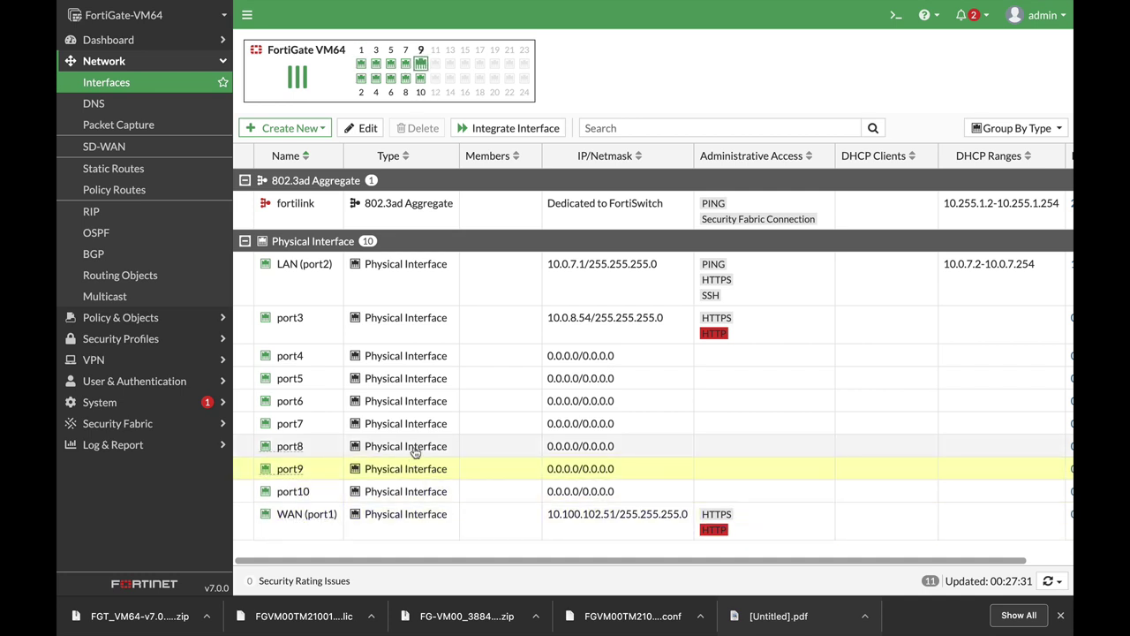
left_click(409, 424)
left_click(407, 401)
left_click(406, 378)
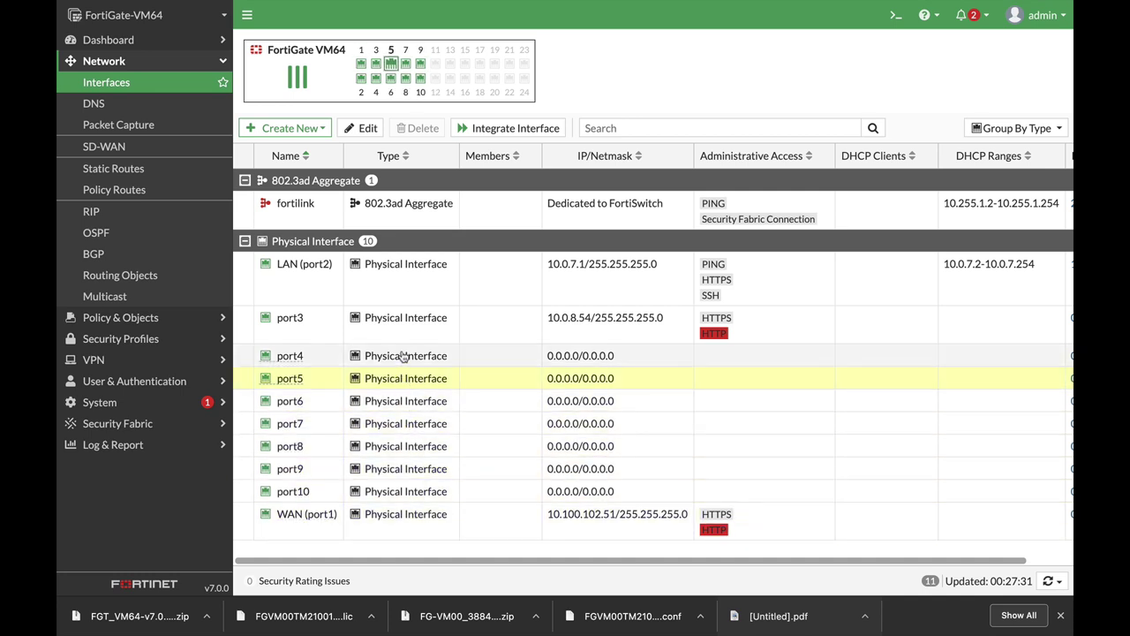
left_click(405, 357)
left_click(405, 322)
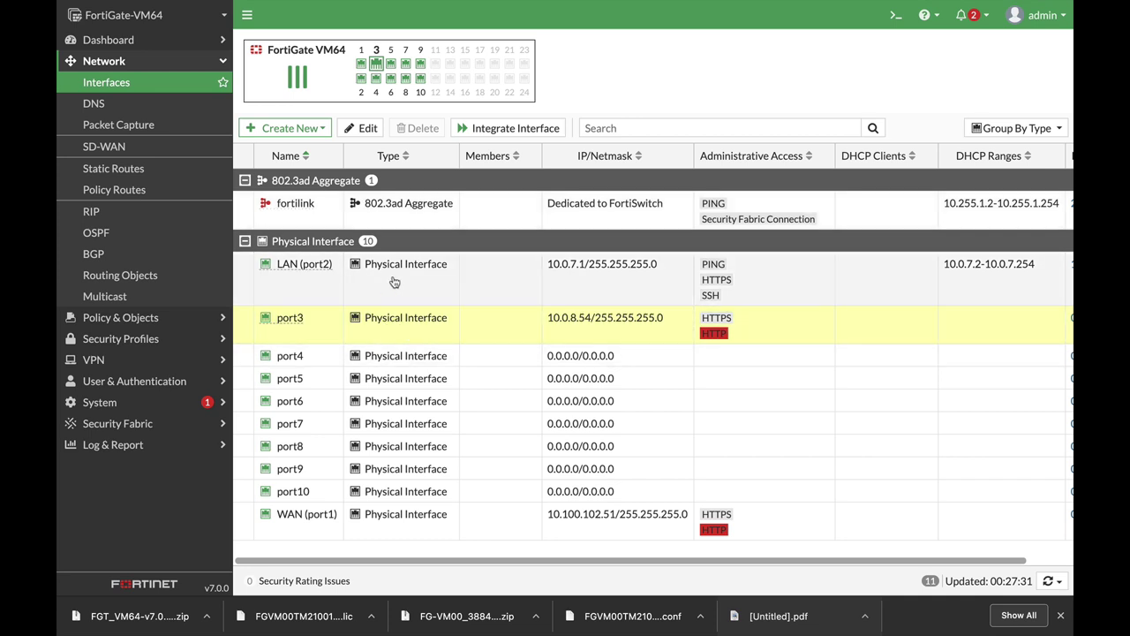
Step: Open the LAN (port2) interface for editing
left_click(410, 276)
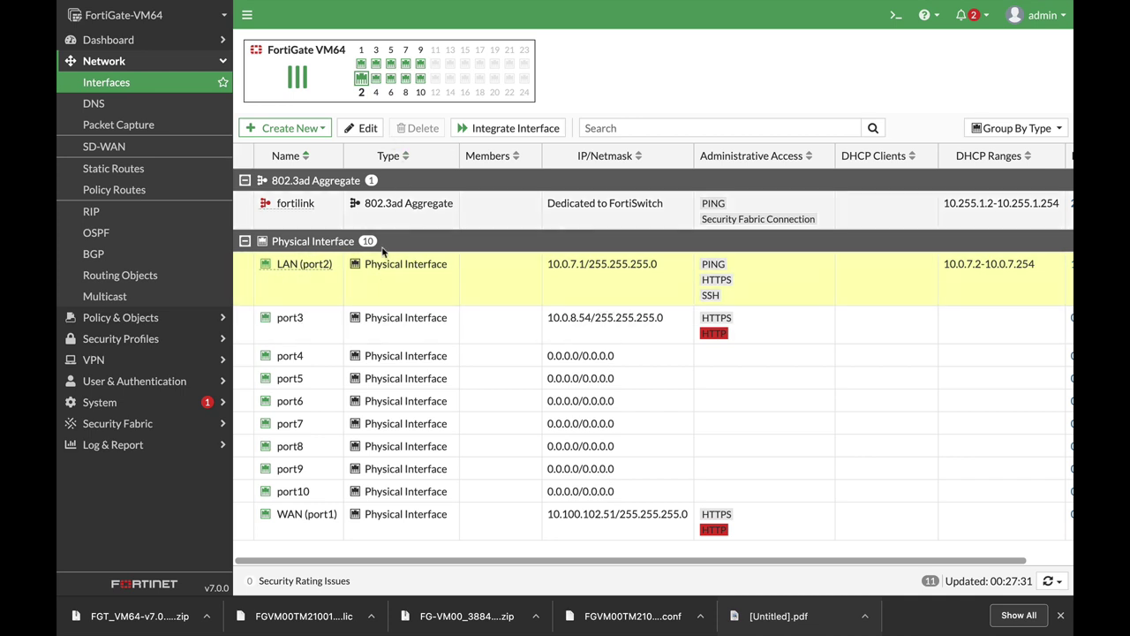
left_click(390, 324)
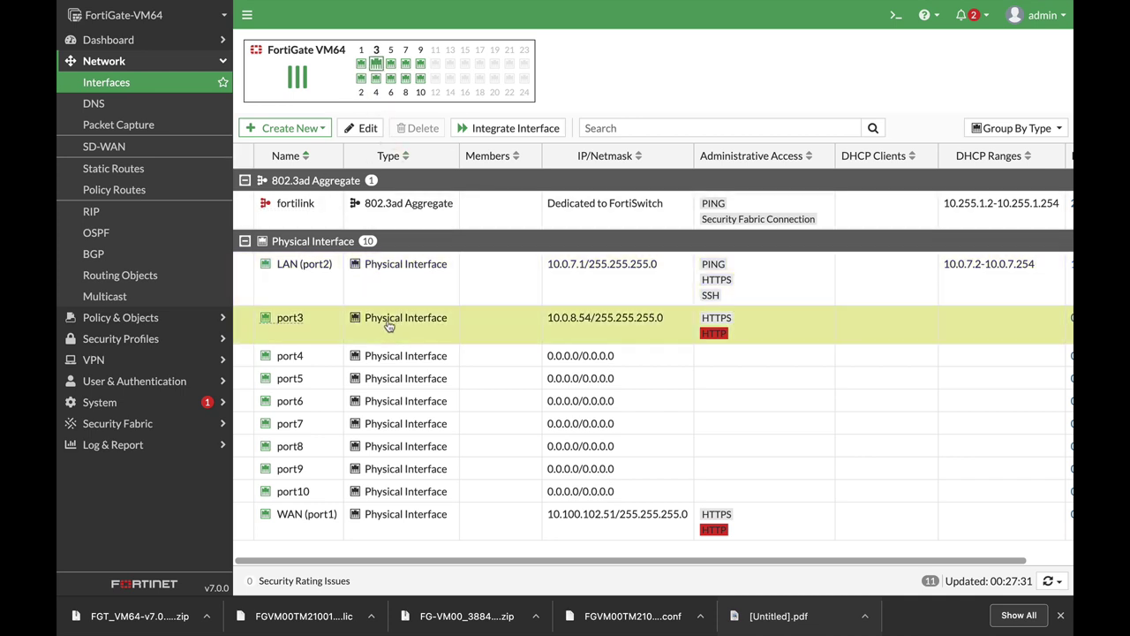
left_click(360, 268)
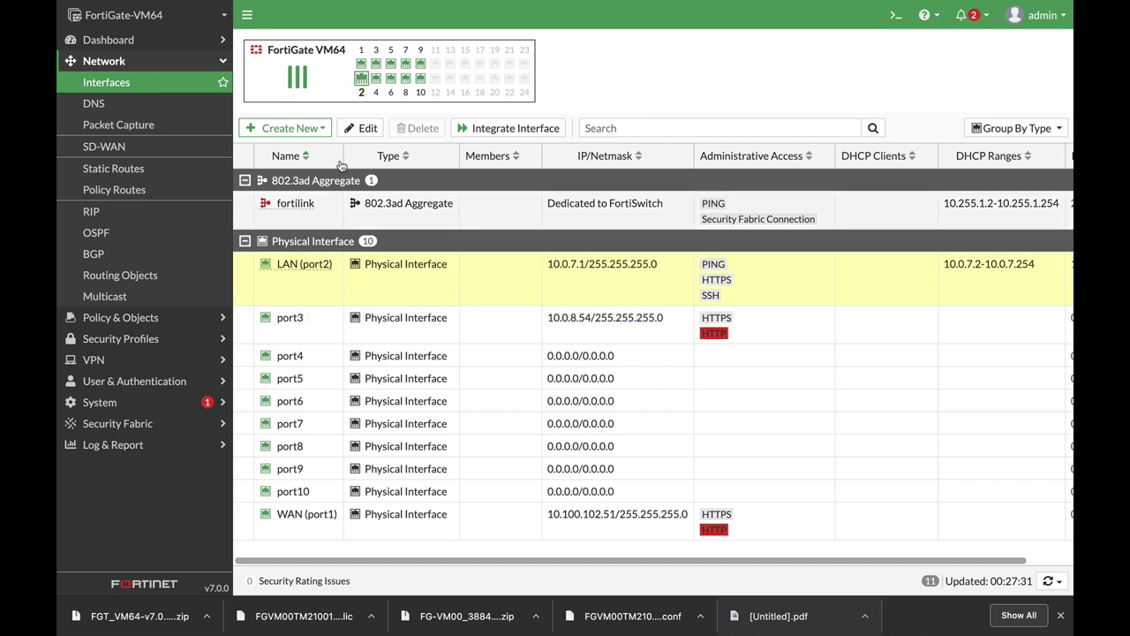
left_click(361, 128)
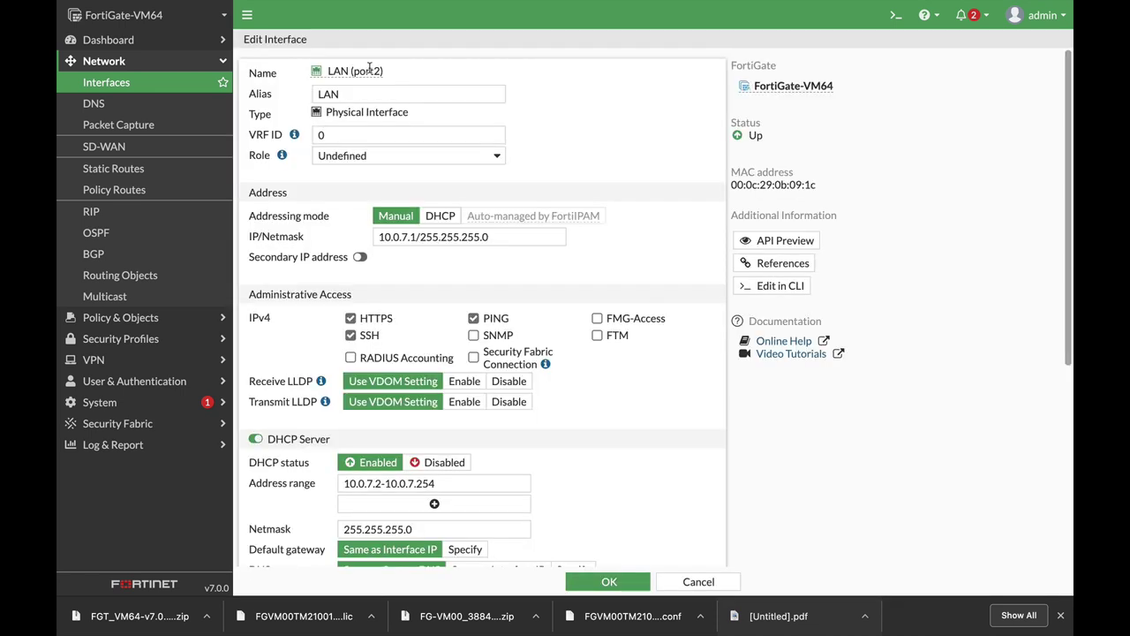
Step: Keep the alias LAN and set the interface role to LAN
left_click_drag(362, 94, 277, 95)
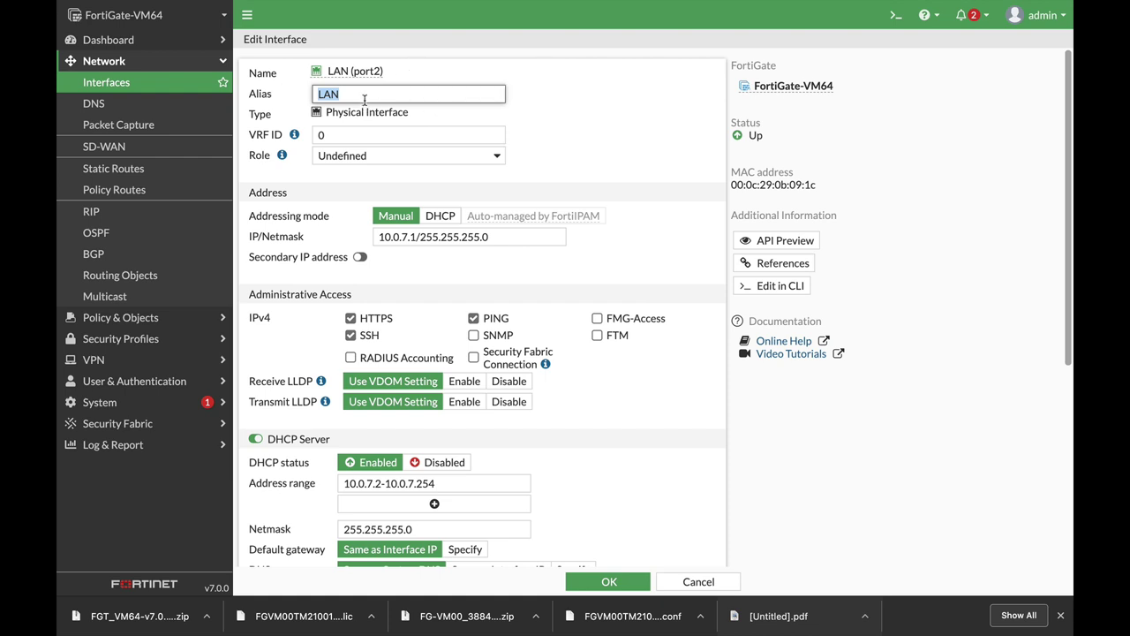
left_click(357, 91)
left_click(420, 156)
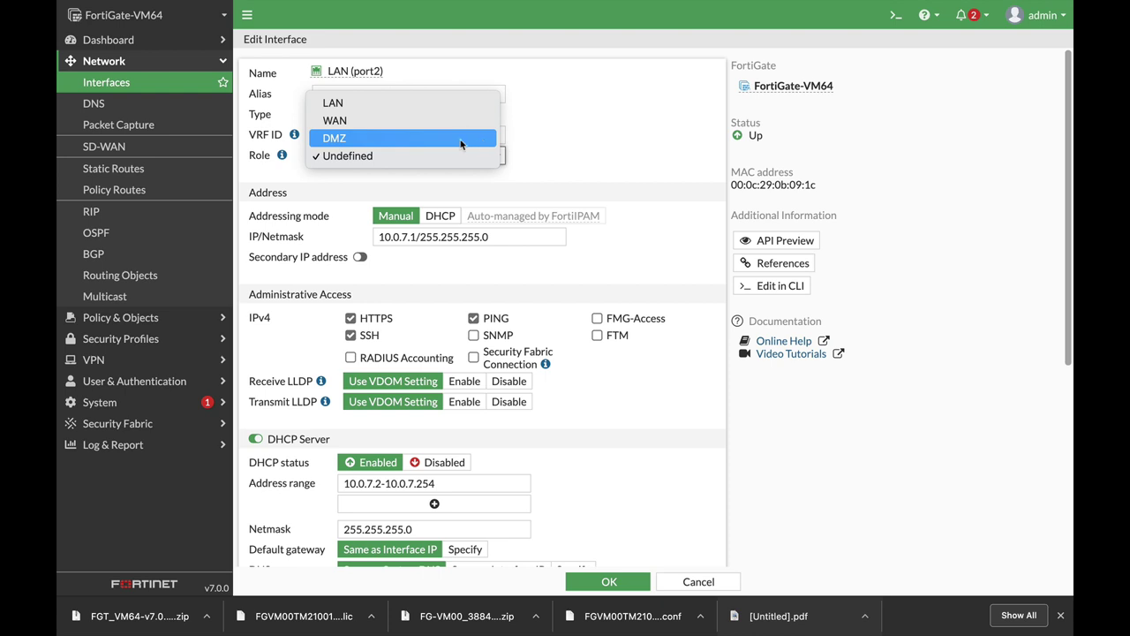
left_click(334, 104)
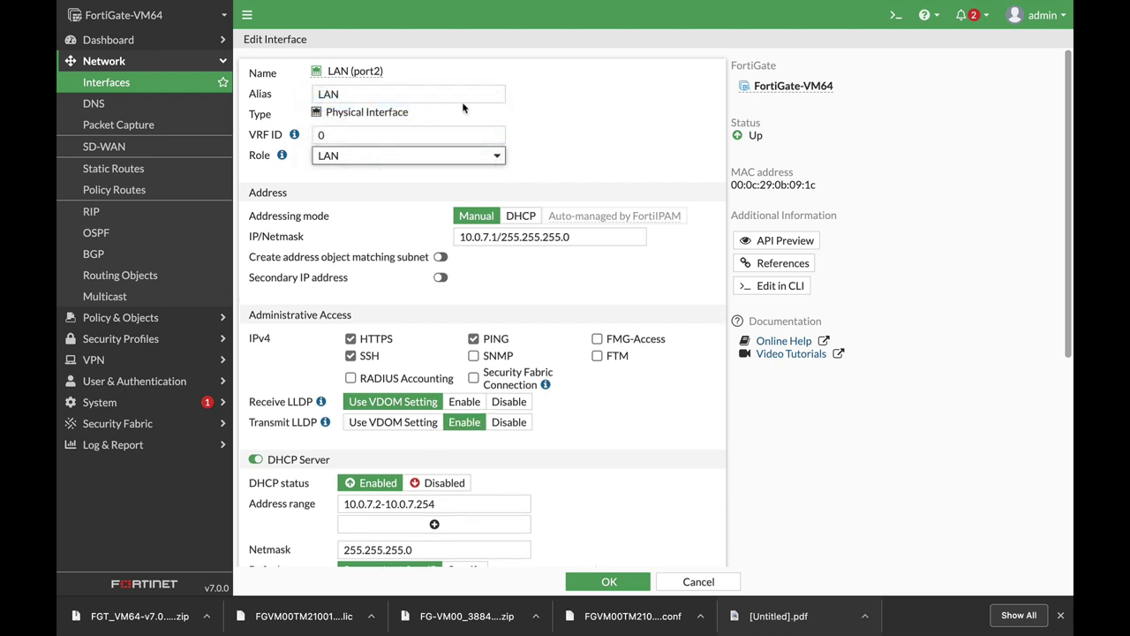
Step: Review the 10.0.7.1/255.255.255.0 address and enable creating a matching address object
left_click(531, 240)
left_click_drag(595, 240, 370, 244)
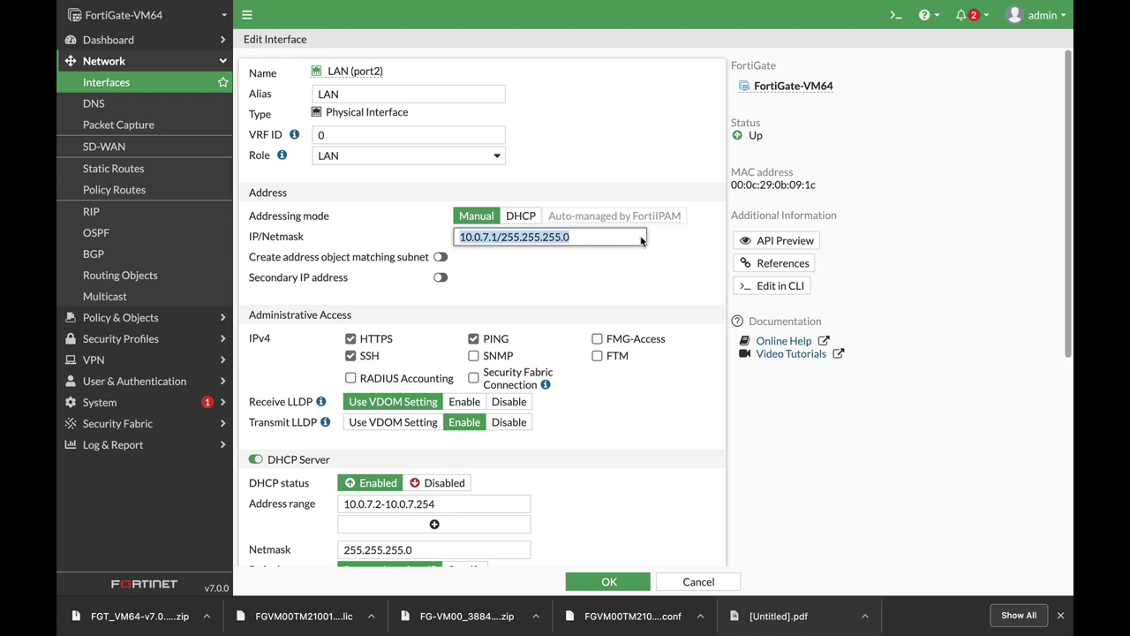
left_click(580, 236)
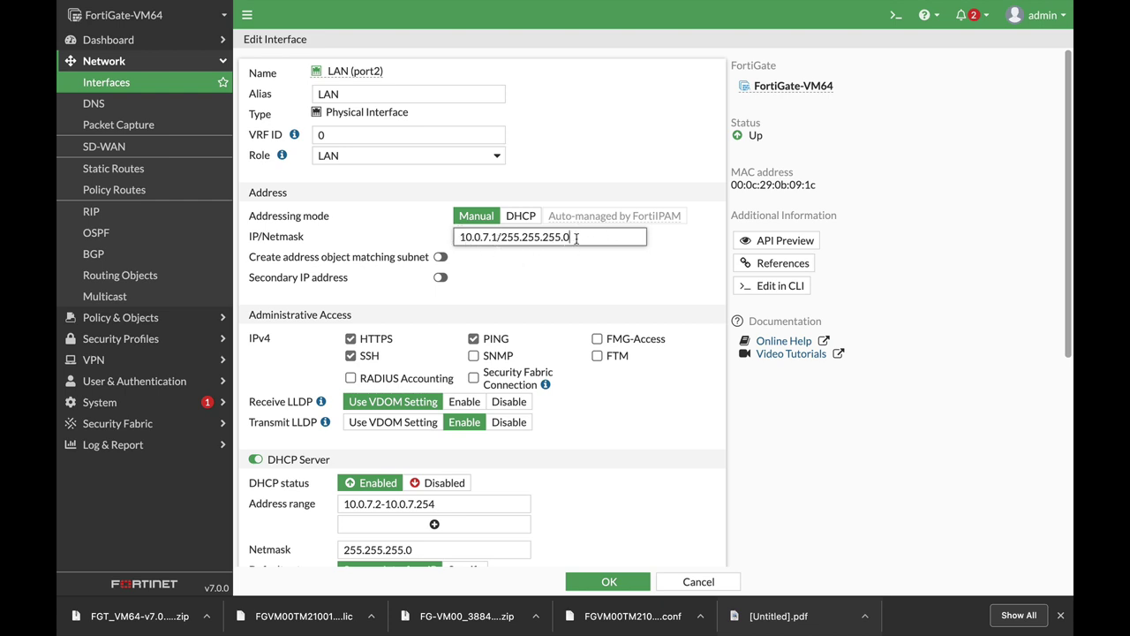
left_click(426, 235)
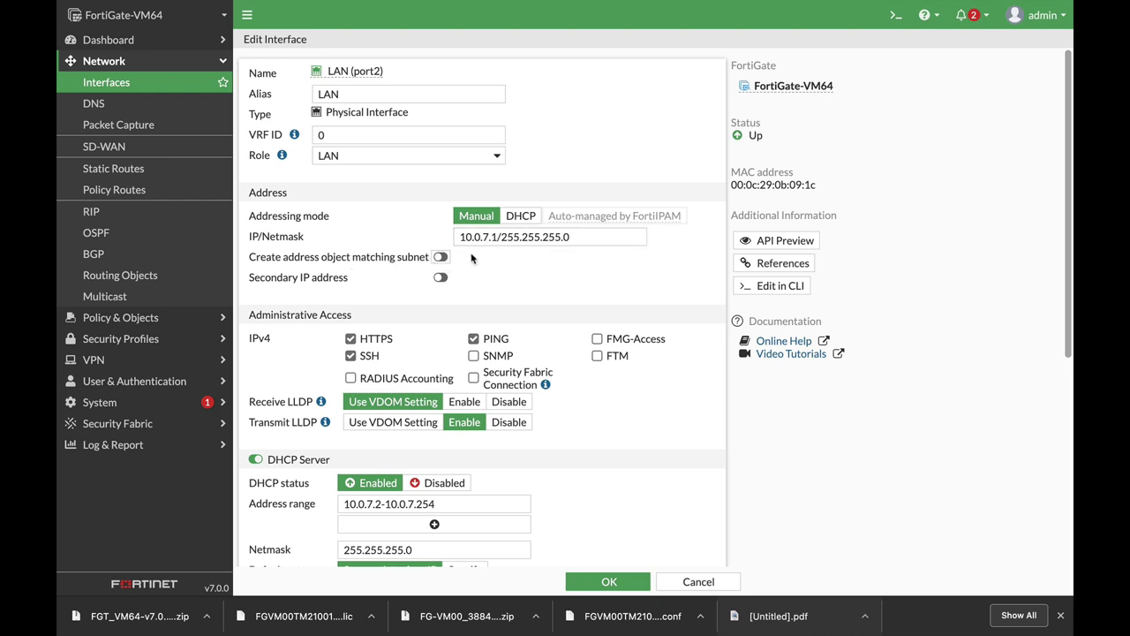
left_click(441, 257)
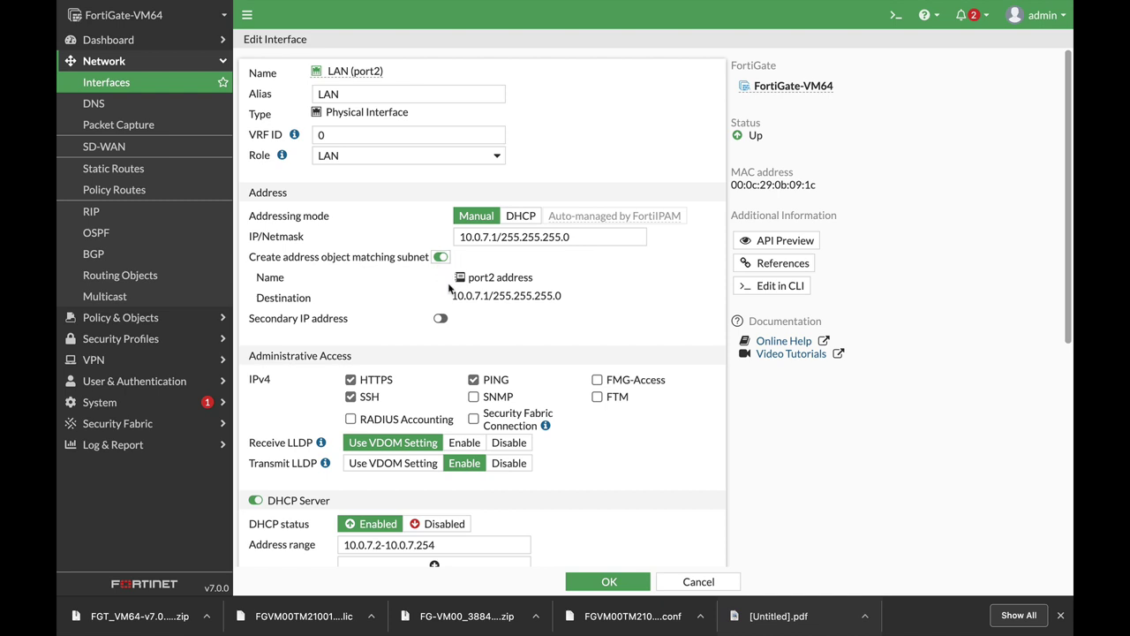
scroll(552, 340, "down", 2)
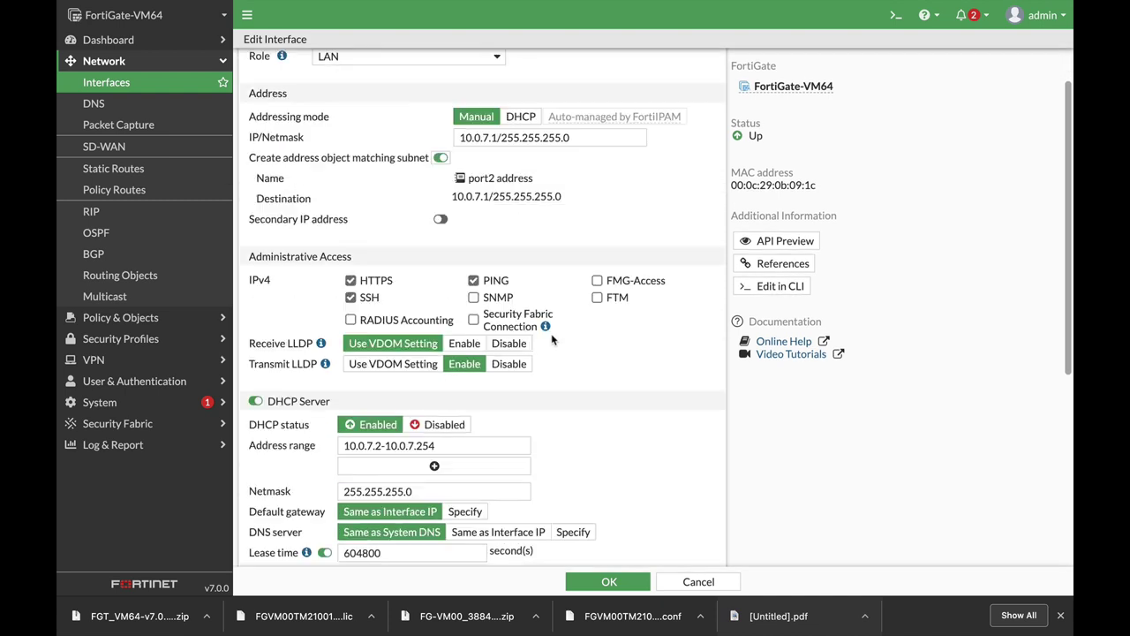
scroll(551, 333, "down", 6)
scroll(521, 264, "up", 2)
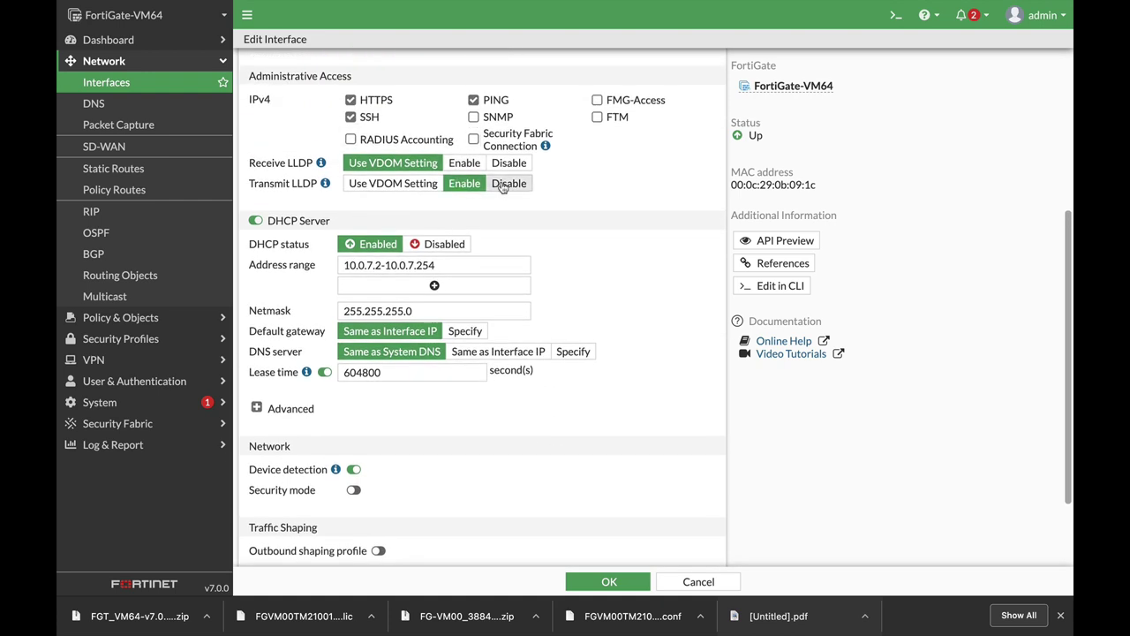
Step: Toggle the DHCP server off and on and confirm its range 10.0.7.2-10.0.7.254
scroll(502, 187, "up", 1)
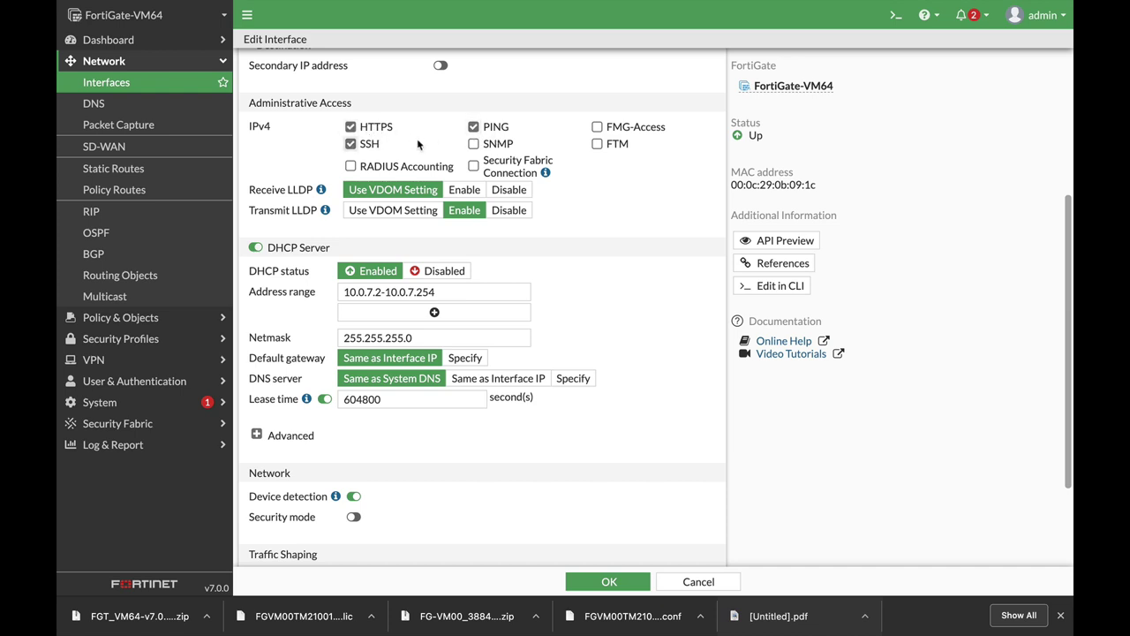
left_click(256, 249)
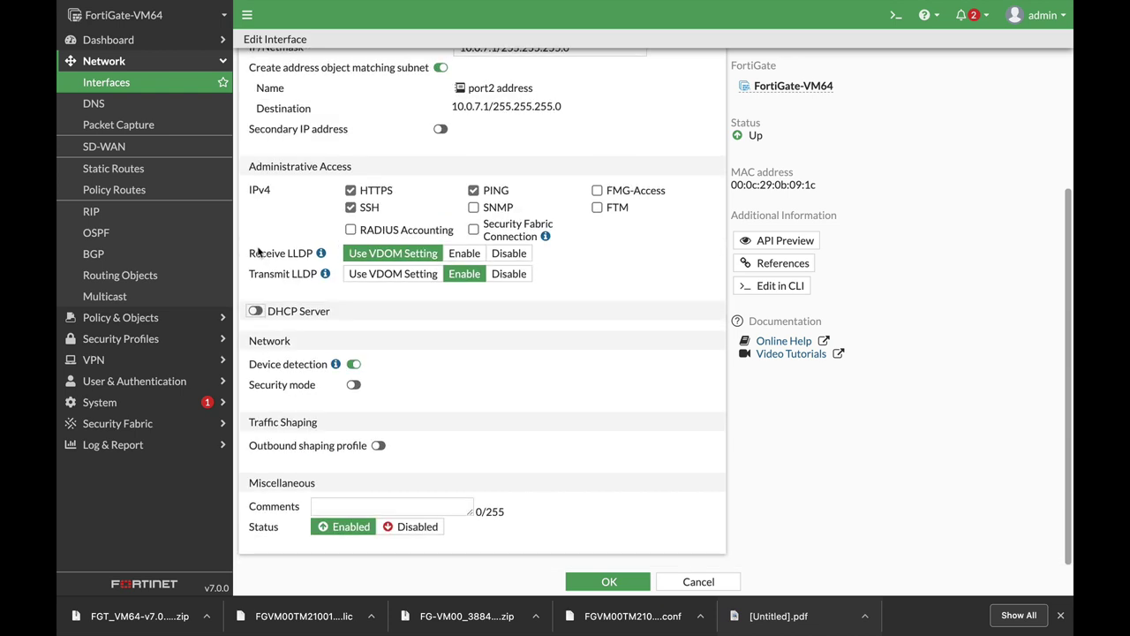
left_click(256, 314)
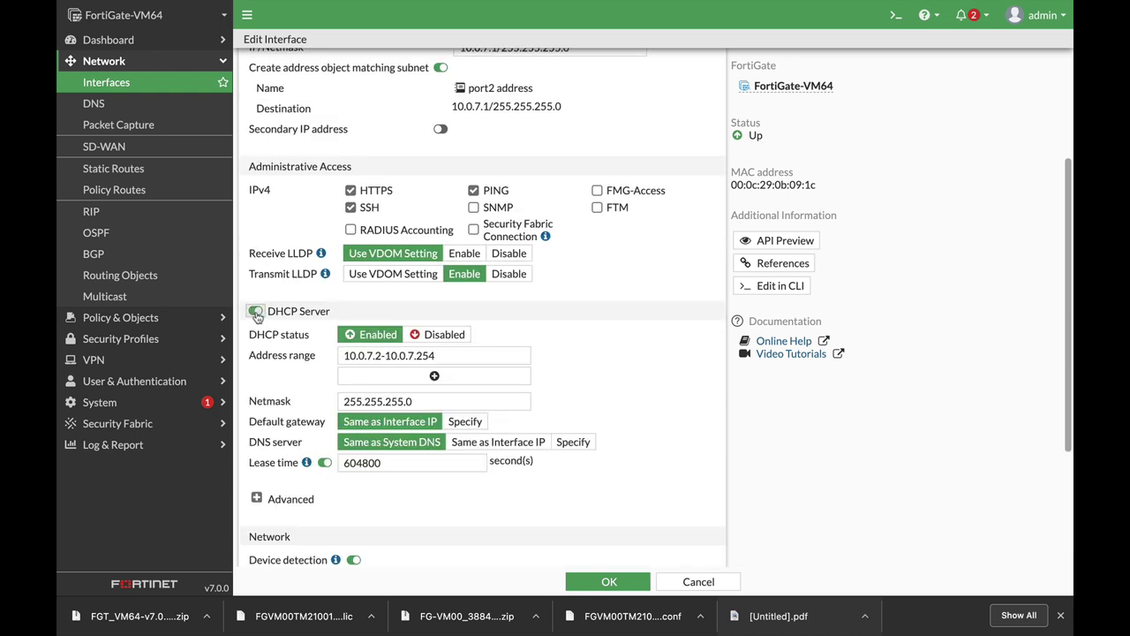
left_click(474, 355)
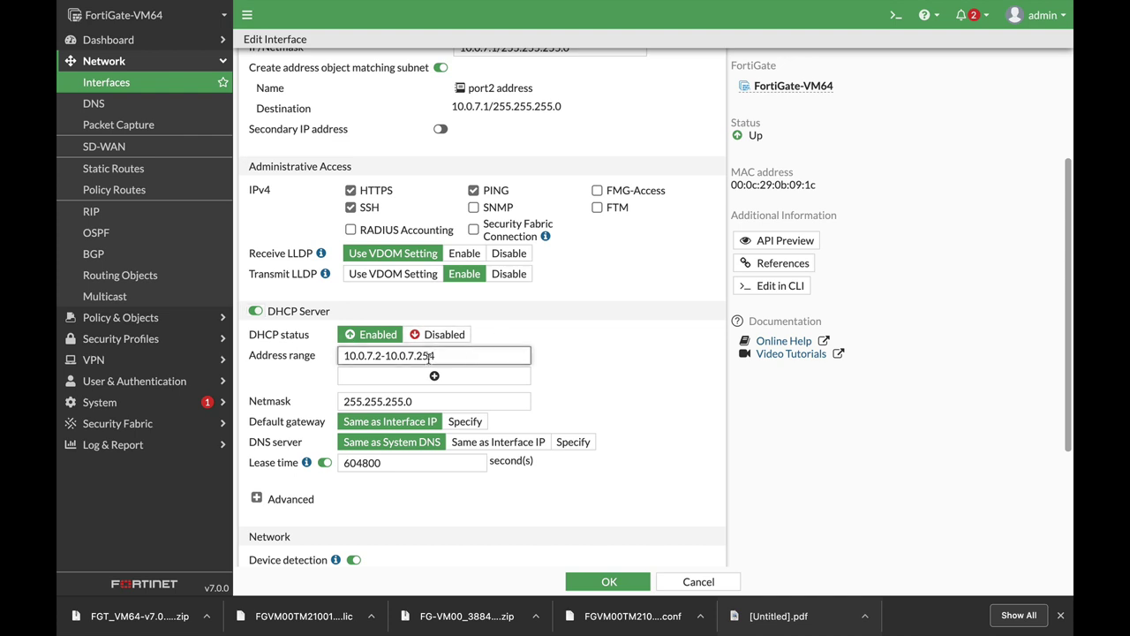
left_click_drag(442, 357, 308, 361)
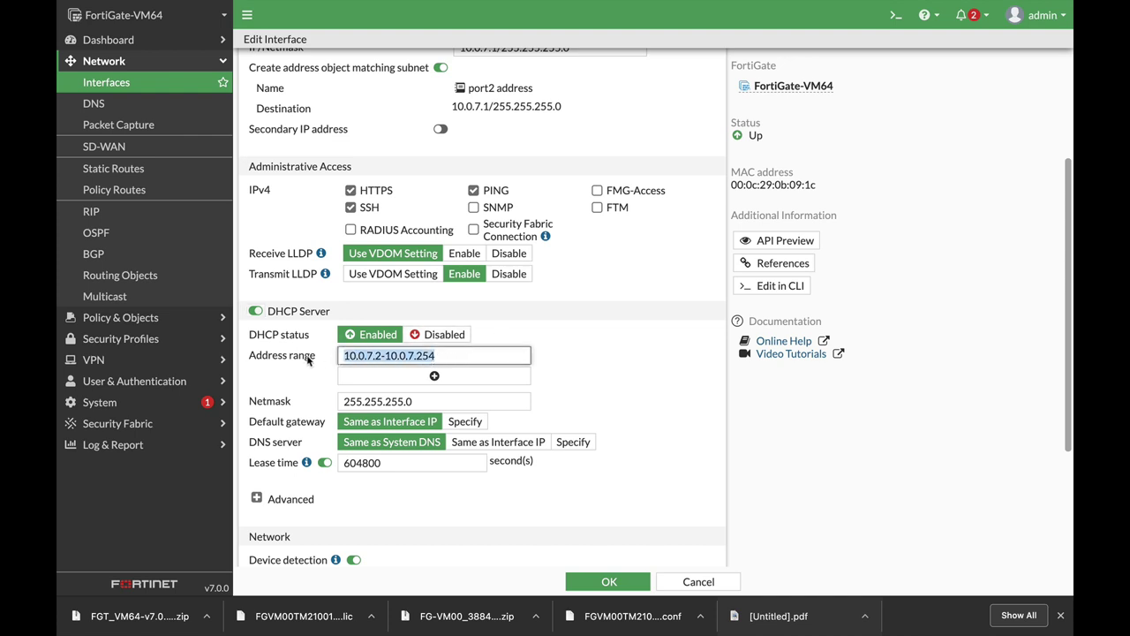
left_click(461, 356)
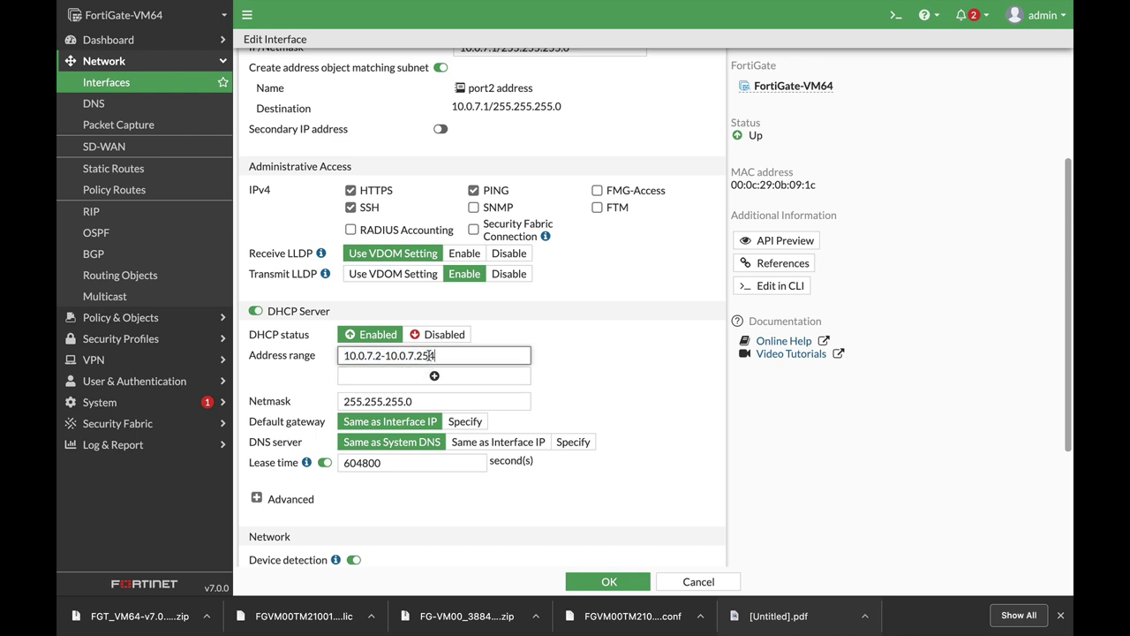
left_click_drag(429, 354, 446, 356)
key("BackSpace")
type("4")
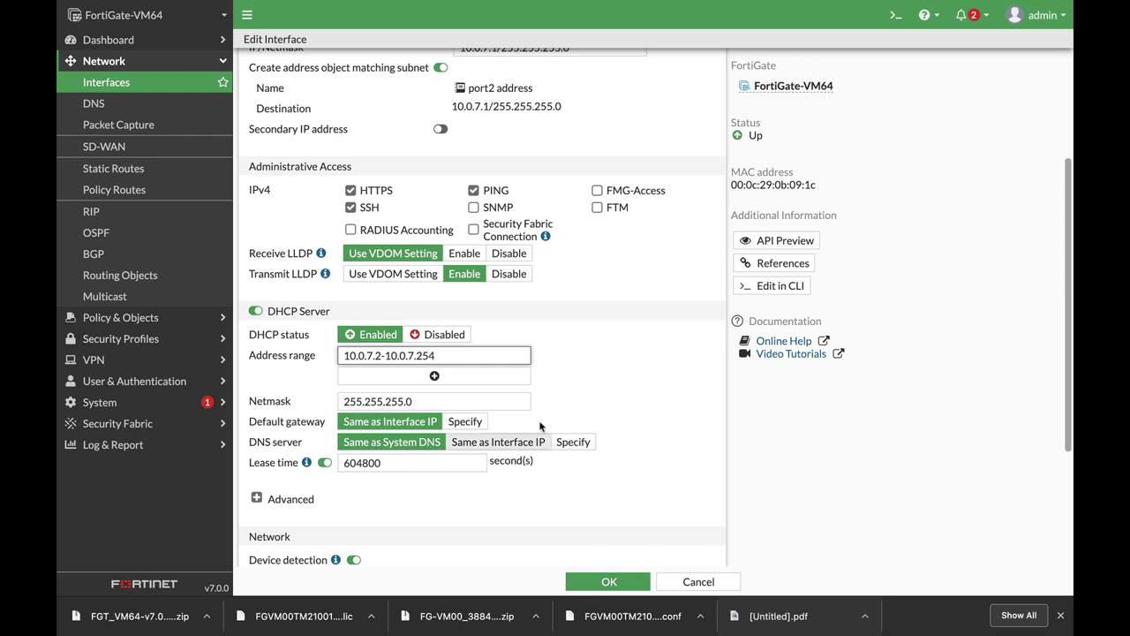
scroll(588, 380, "down", 3)
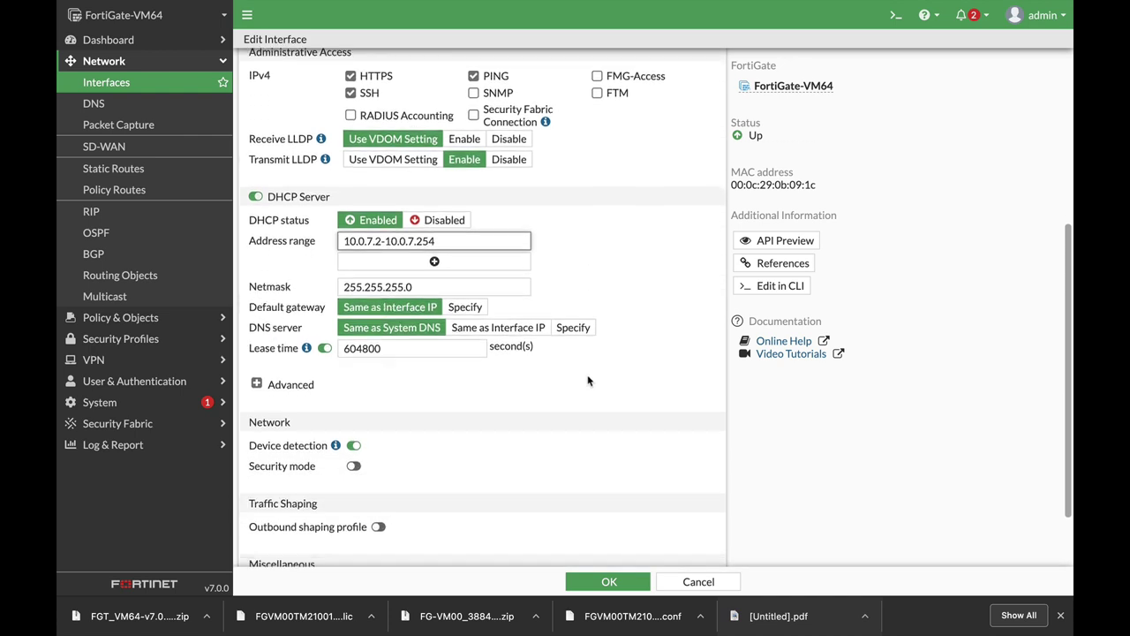
Step: Show the advanced DHCP settings, try Relay mode, then keep Server mode
left_click(255, 384)
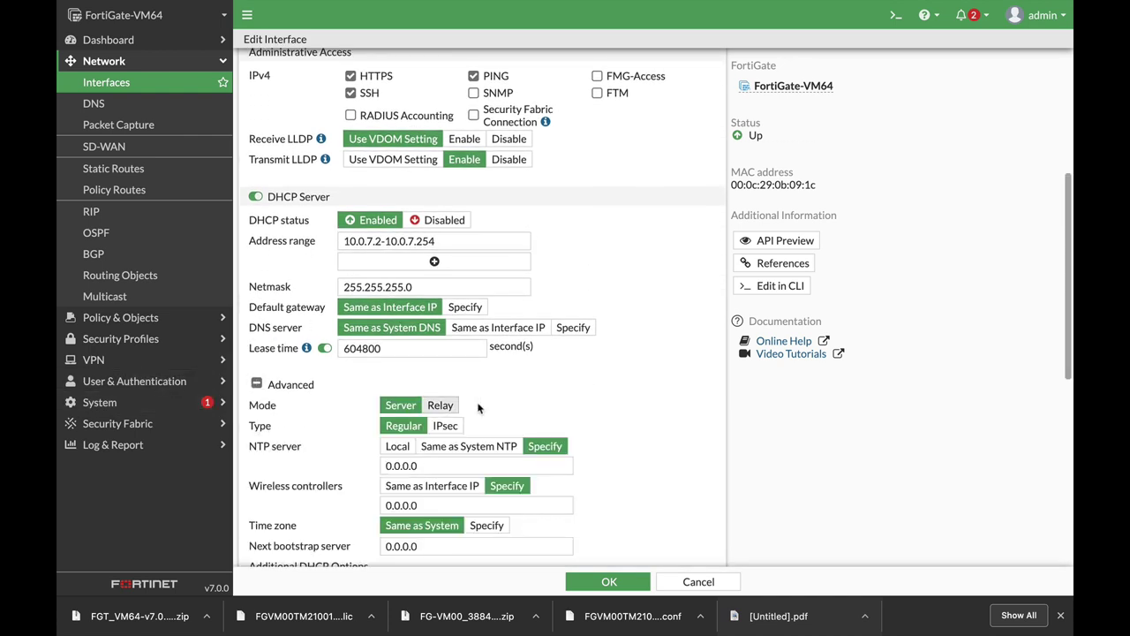
scroll(535, 406, "down", 5)
scroll(535, 406, "down", 2)
scroll(495, 353, "up", 4)
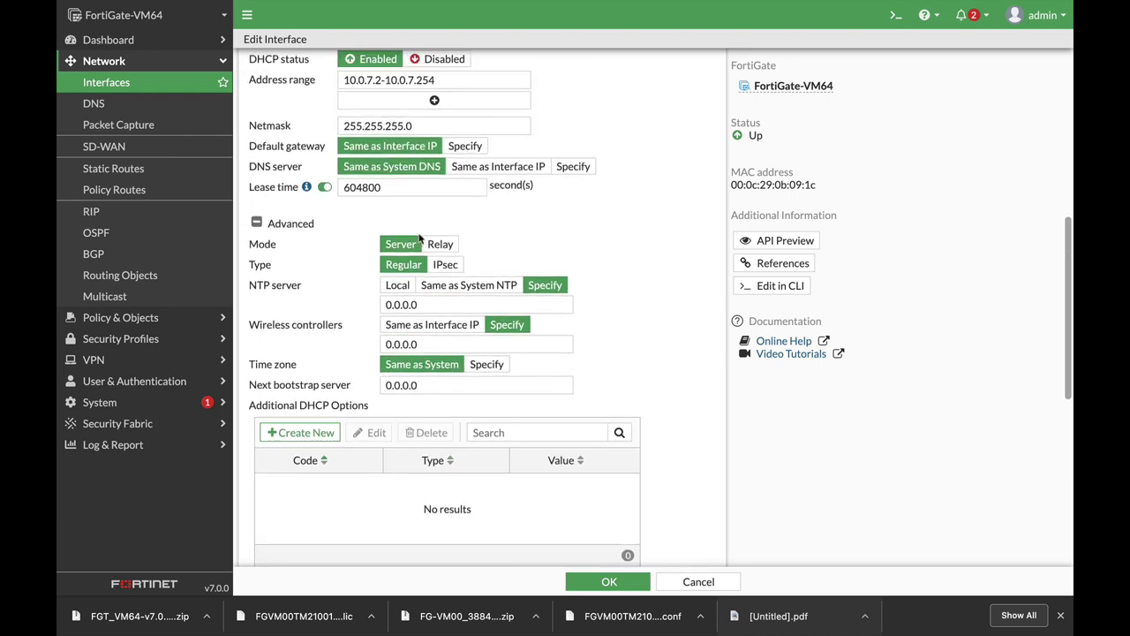
left_click(439, 246)
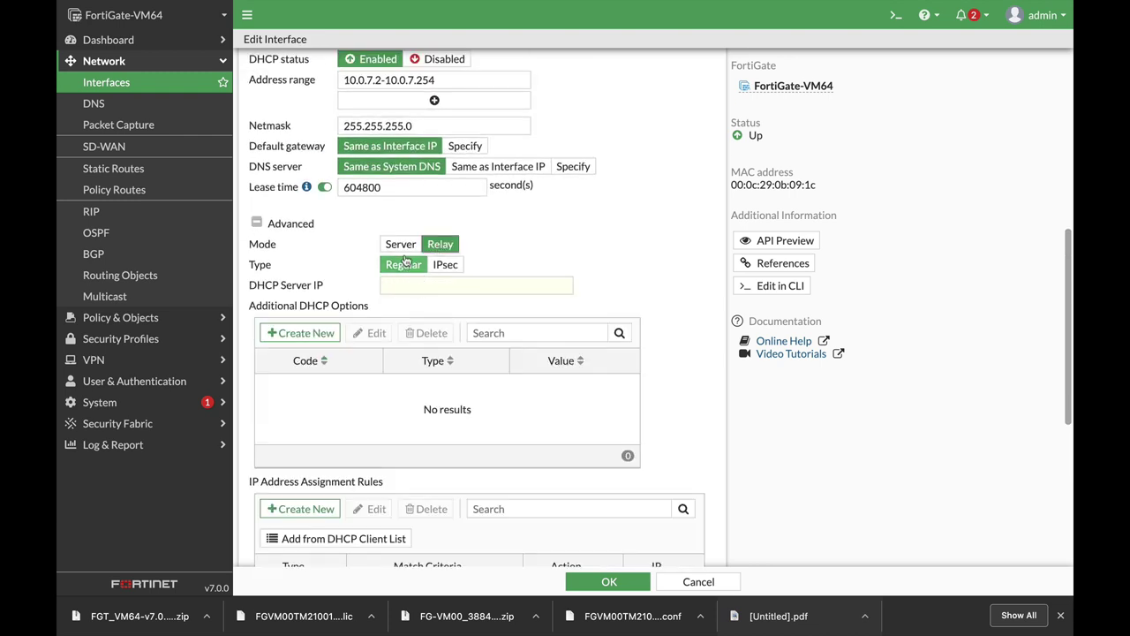
left_click(402, 246)
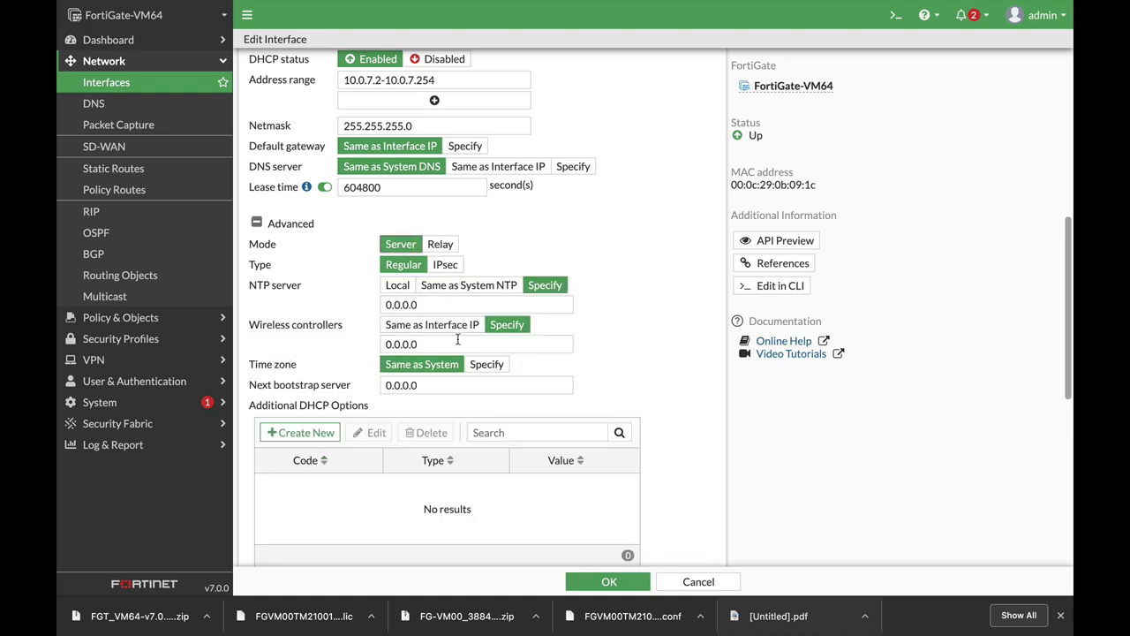
scroll(584, 417, "down", 5)
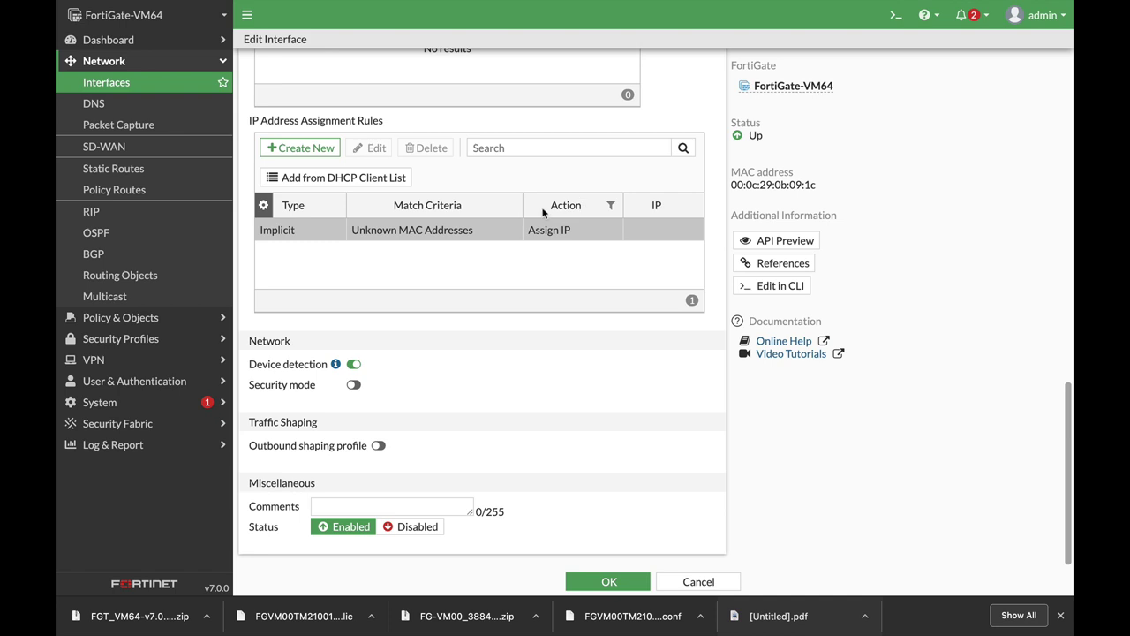
Step: Discard a trial IP assignment rule, keep device detection enabled, and save the LAN interface
left_click(305, 149)
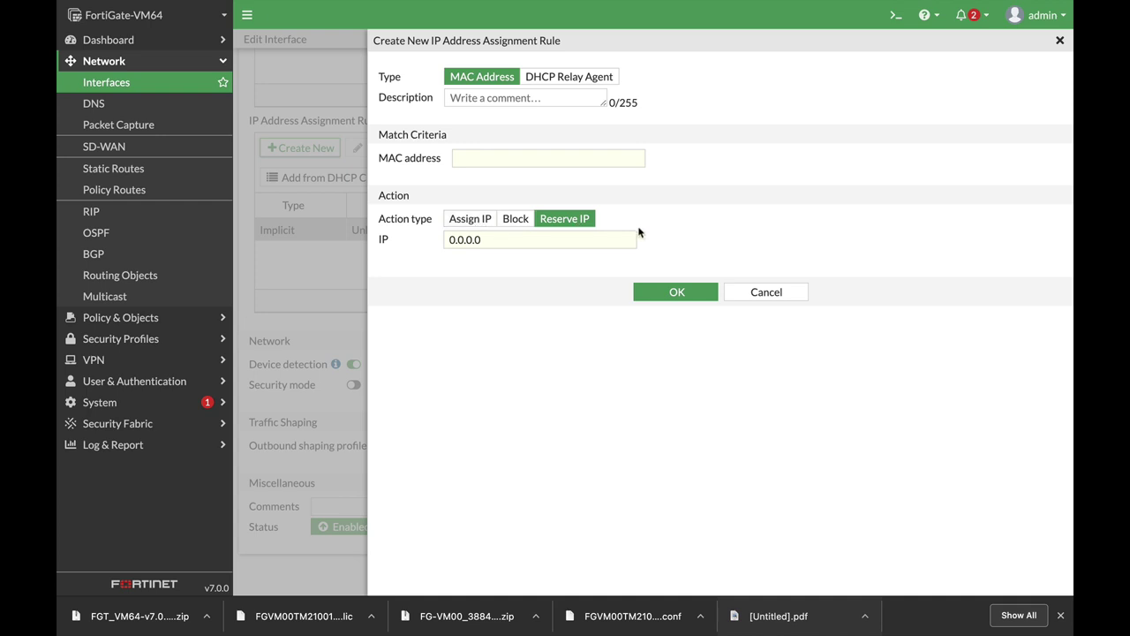
left_click(746, 296)
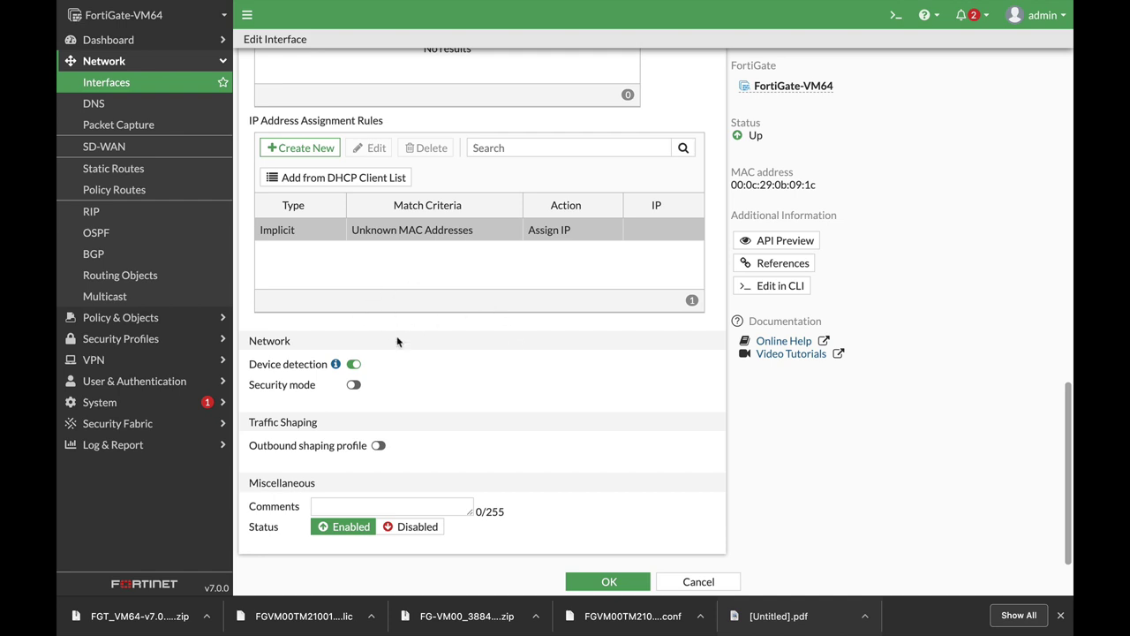
left_click(350, 367)
left_click(359, 369)
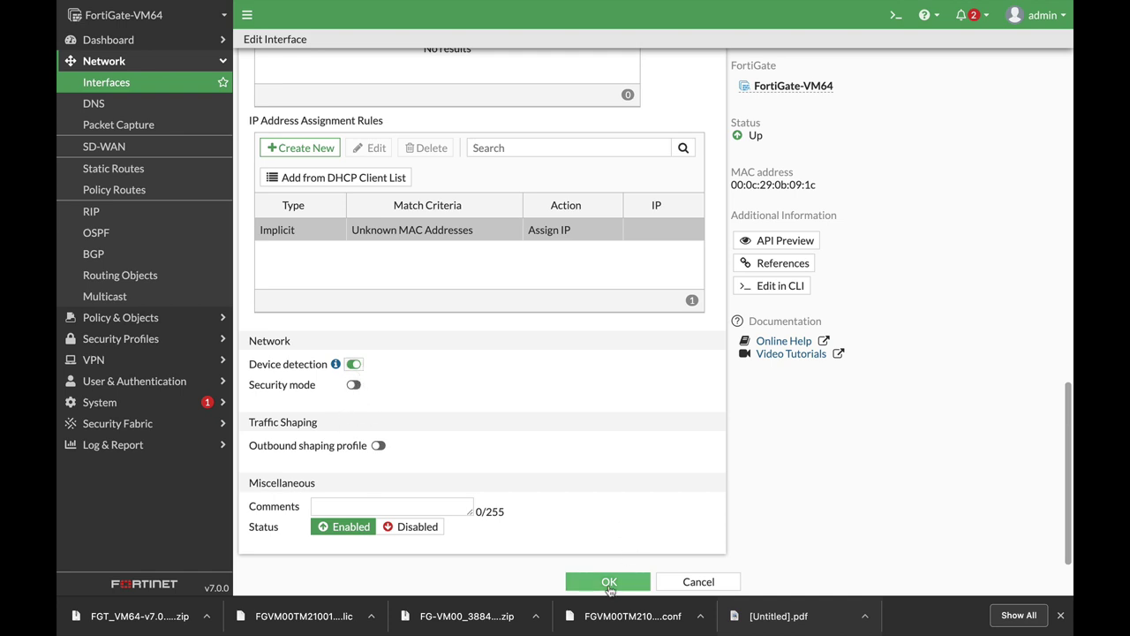
left_click(609, 583)
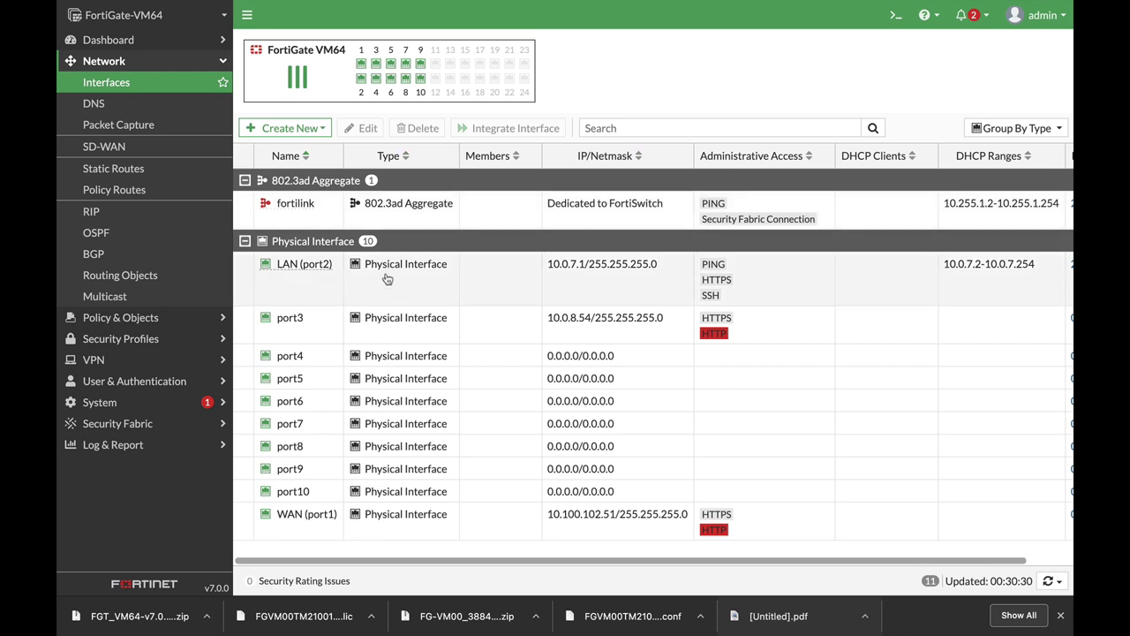
Step: Inspect the LAN (port2) and WAN (port1) rows in the interface list
left_click(386, 279)
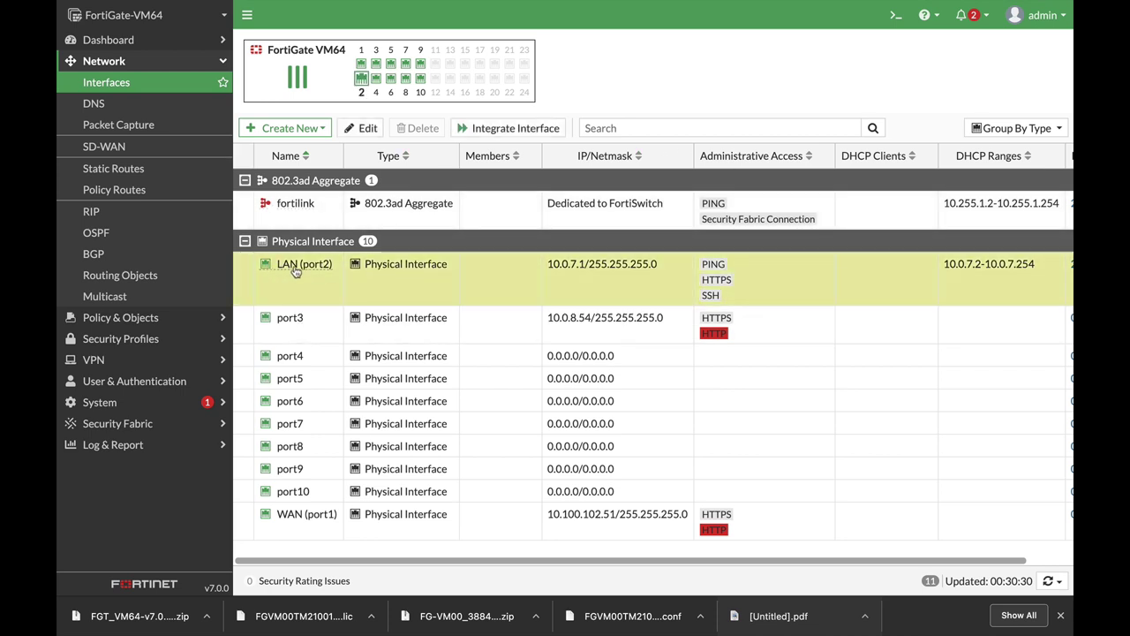
mouse_move(296, 271)
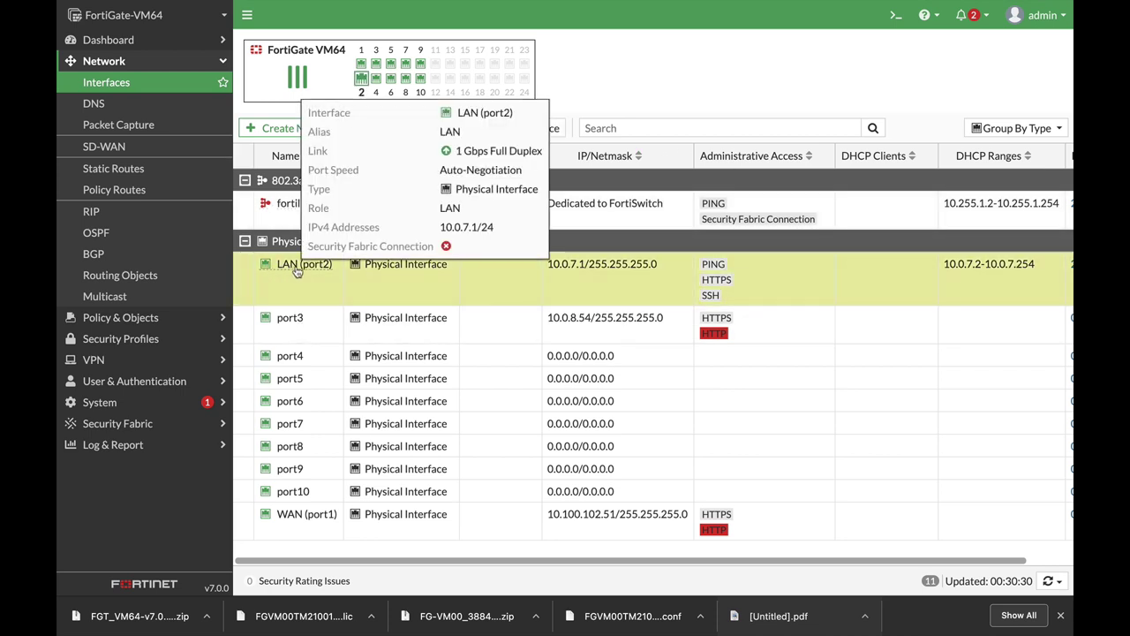
left_click(355, 519)
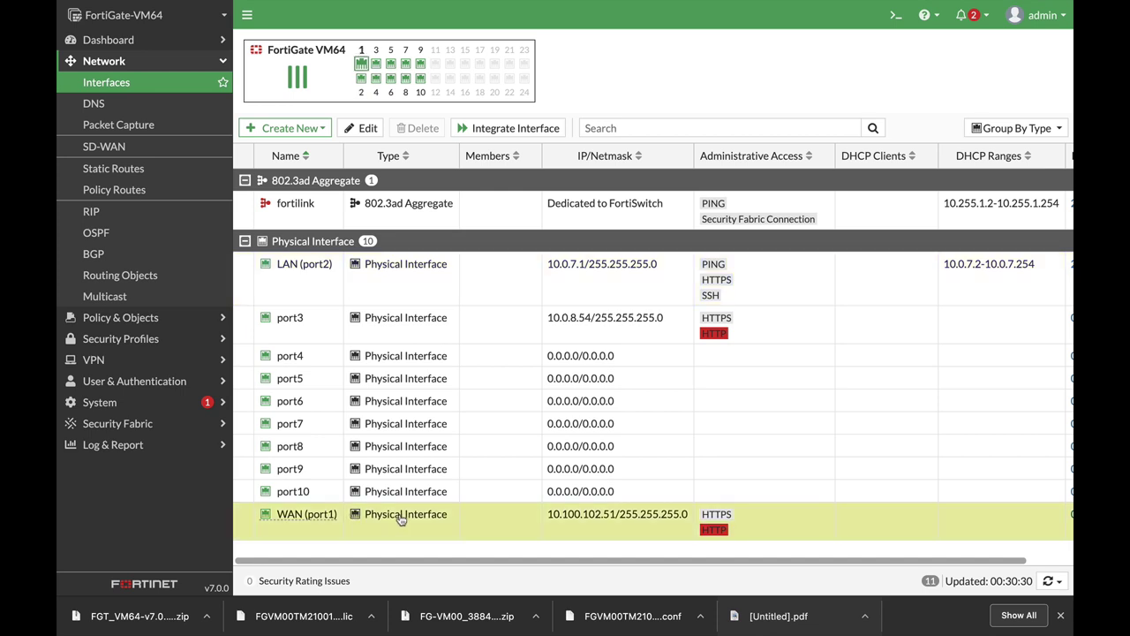
left_click(424, 282)
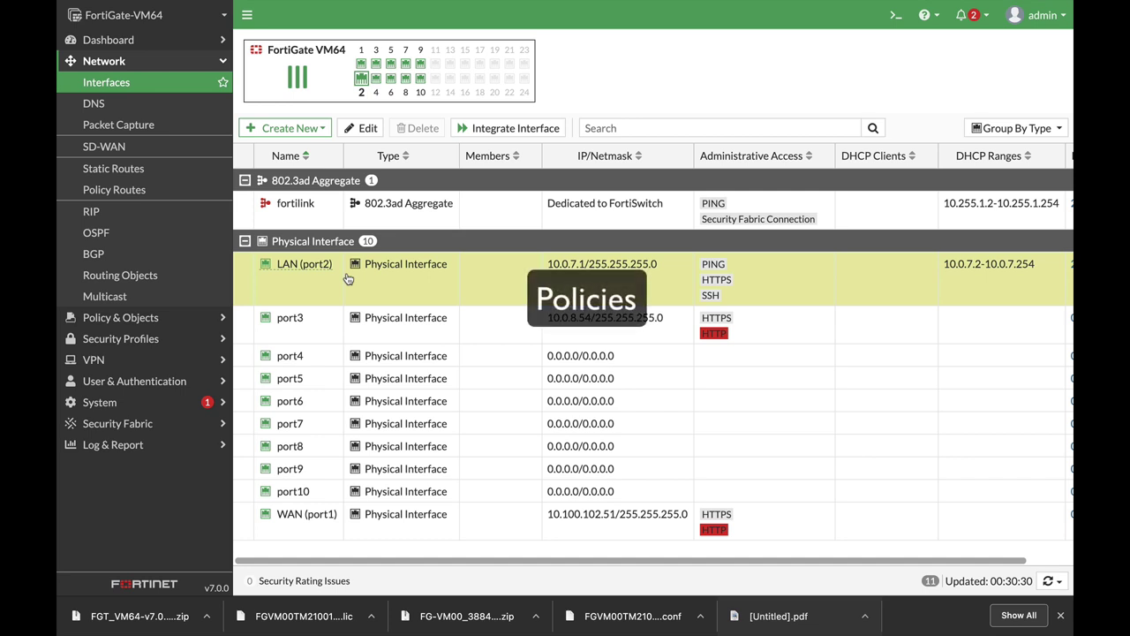
Step: Start a new firewall policy under Policy & Objects and name it LAN_WAN
left_click(115, 320)
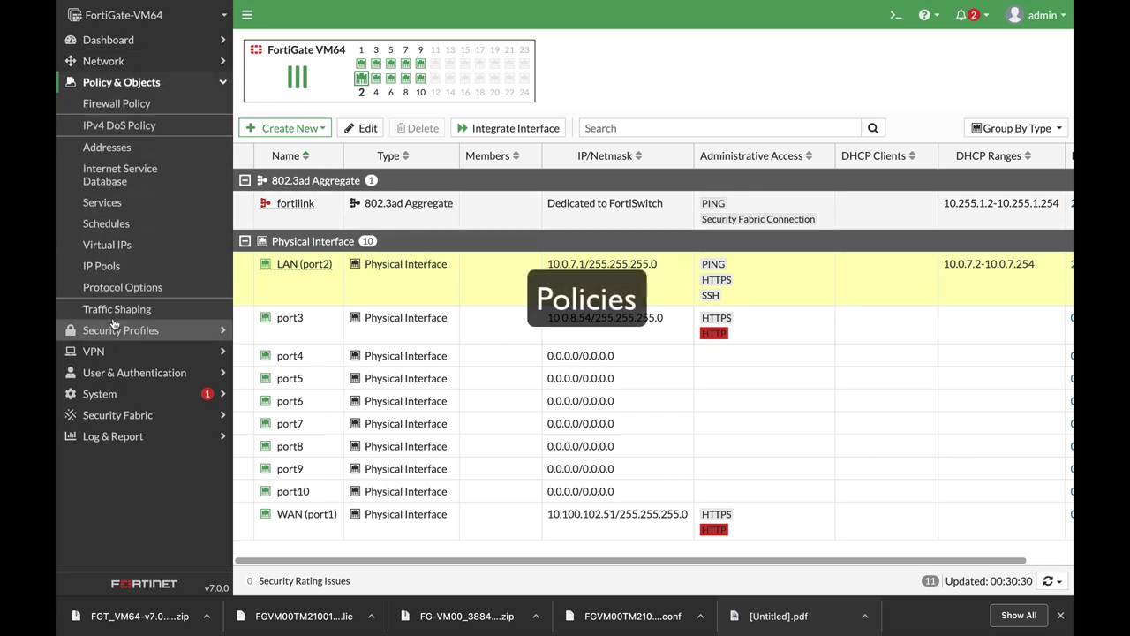
left_click(150, 104)
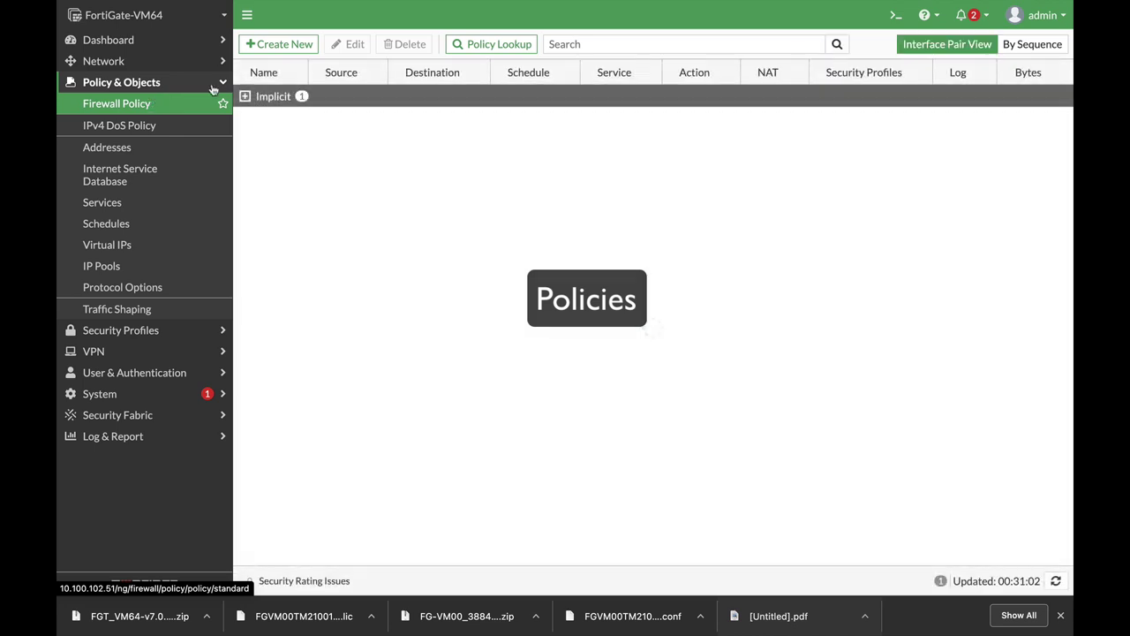
left_click(281, 44)
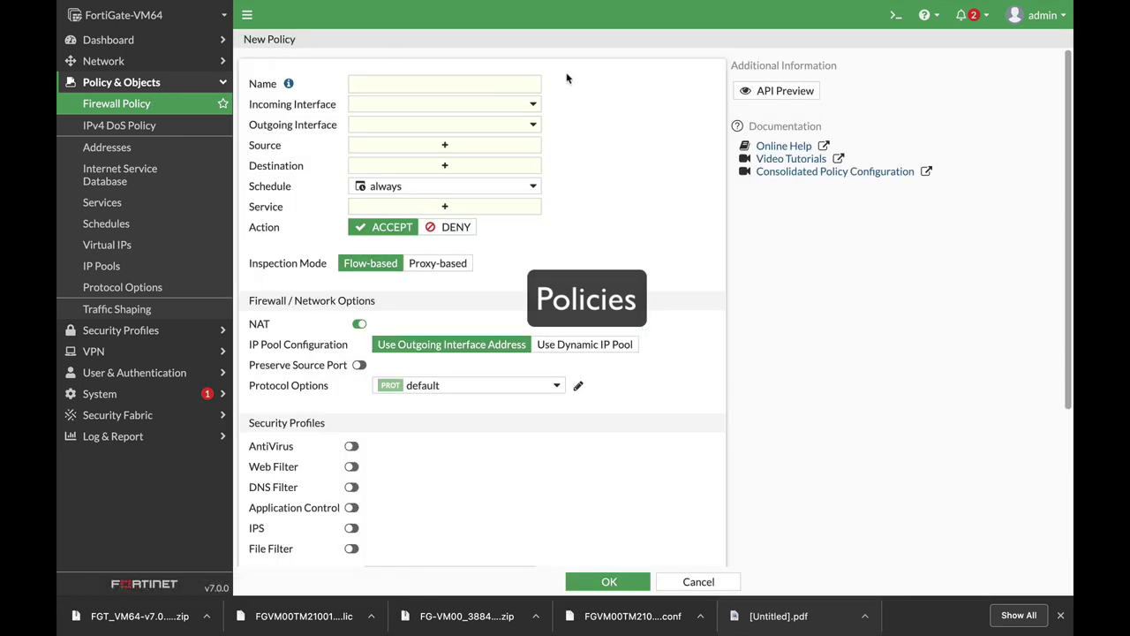
left_click(454, 77)
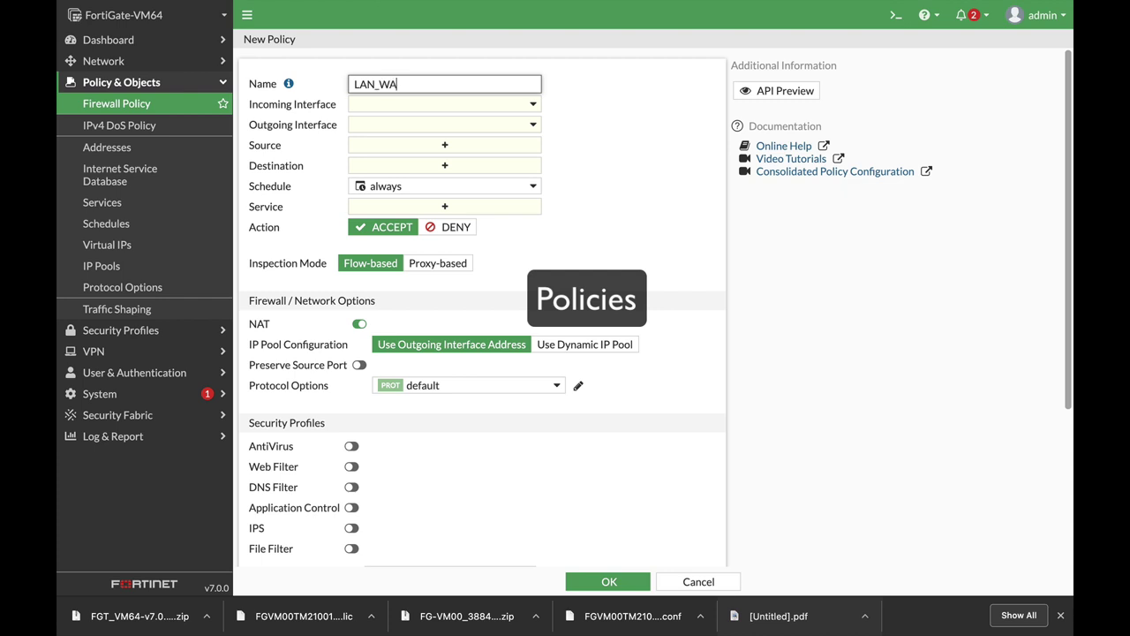
Step: Set the incoming interface to LAN (port2) and the outgoing interface to WAN (port1)
left_click(485, 107)
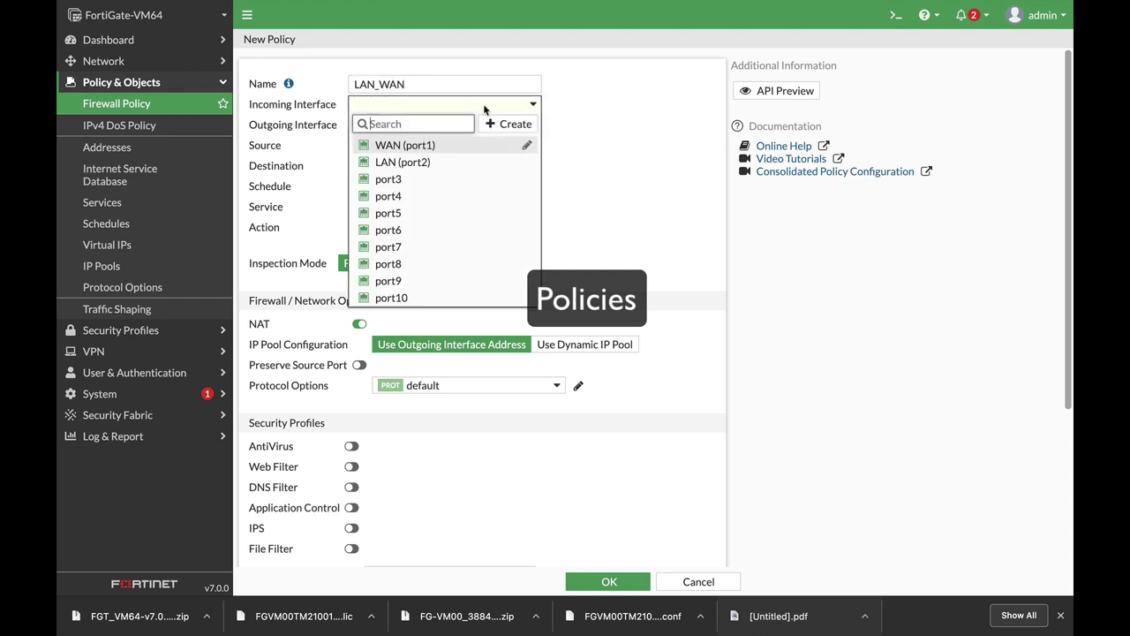
left_click(412, 164)
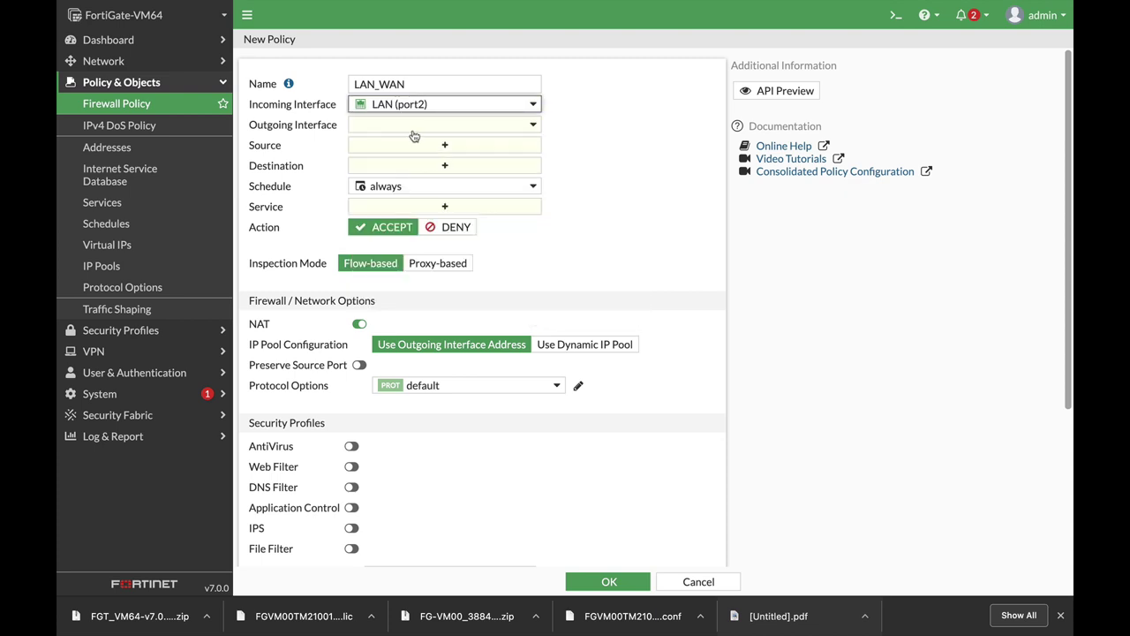
mouse_move(393, 108)
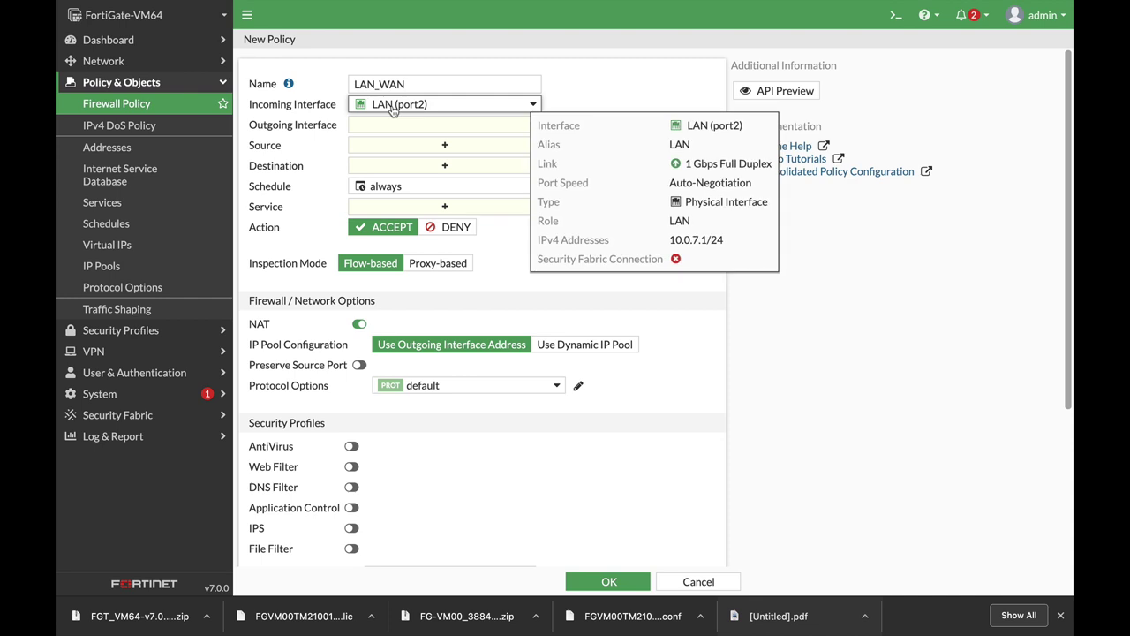
left_click(407, 127)
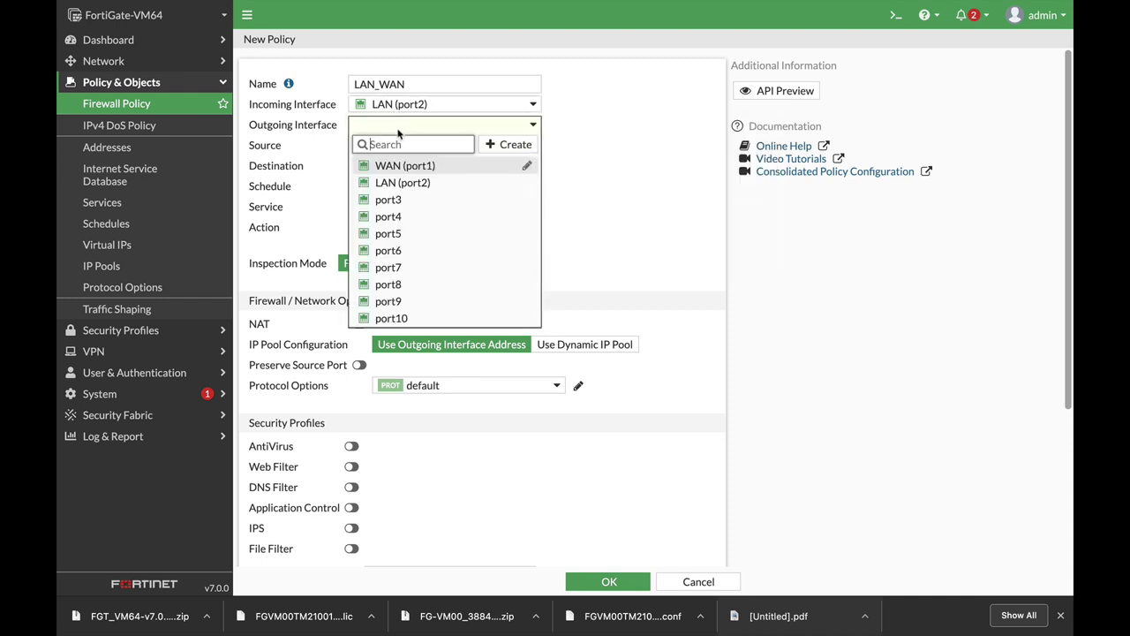
left_click(402, 171)
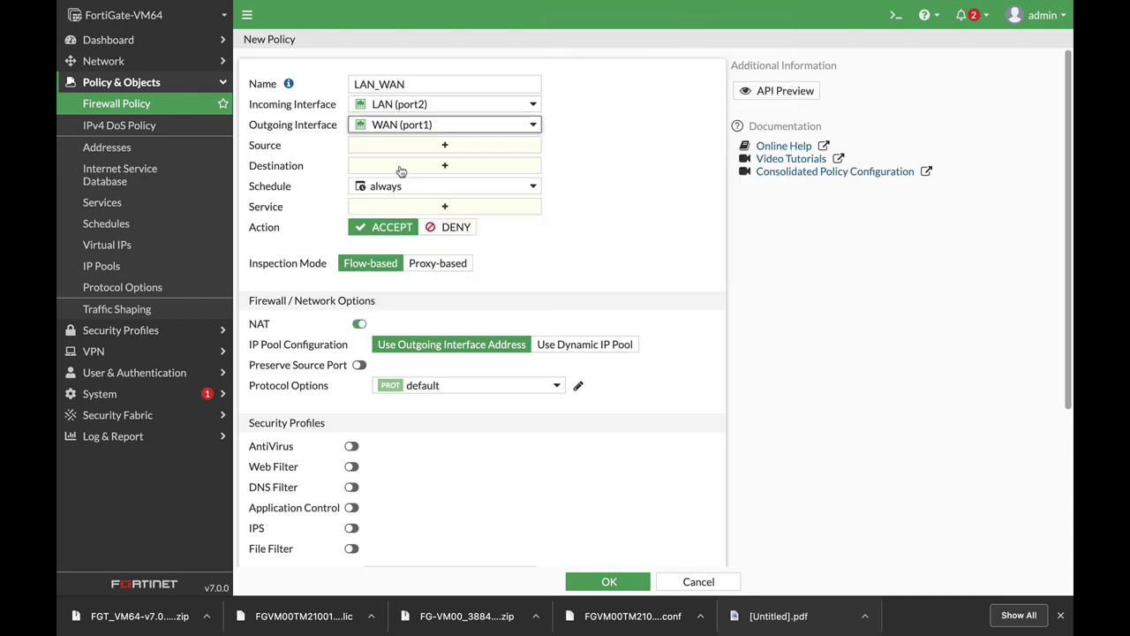
Step: Set the policy source to all after browsing the address and user options
left_click(479, 147)
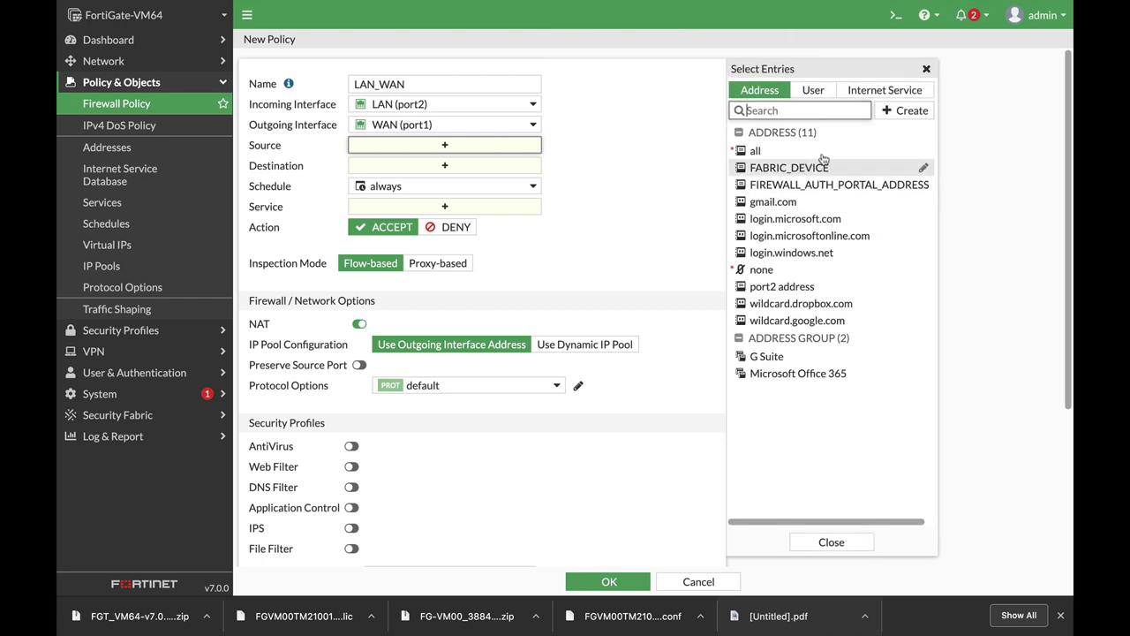
left_click(813, 90)
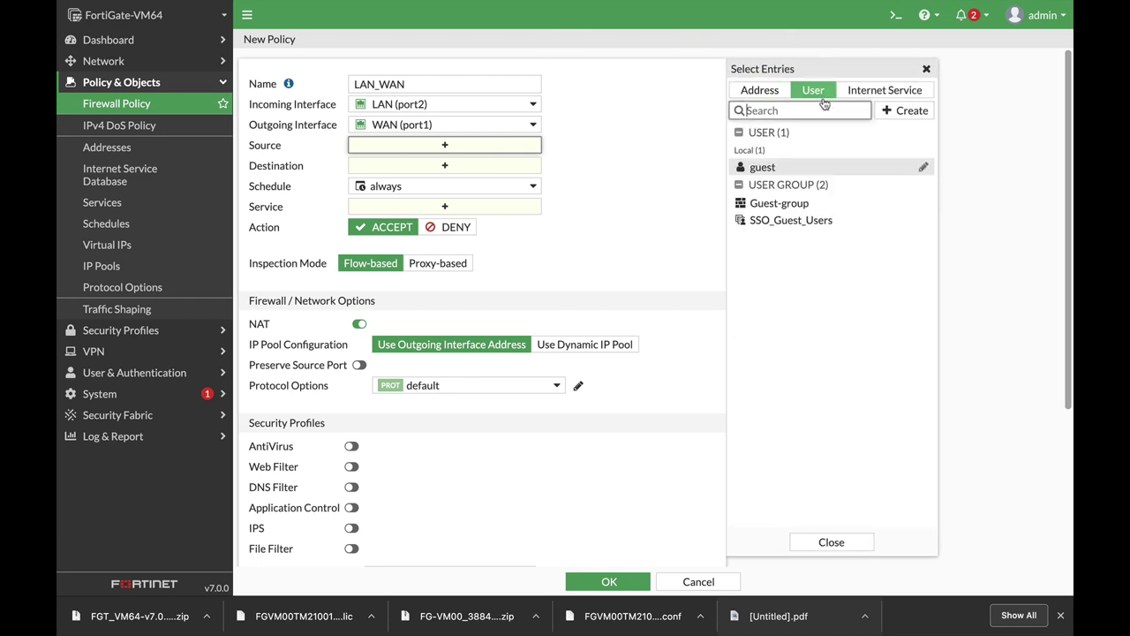
left_click(912, 112)
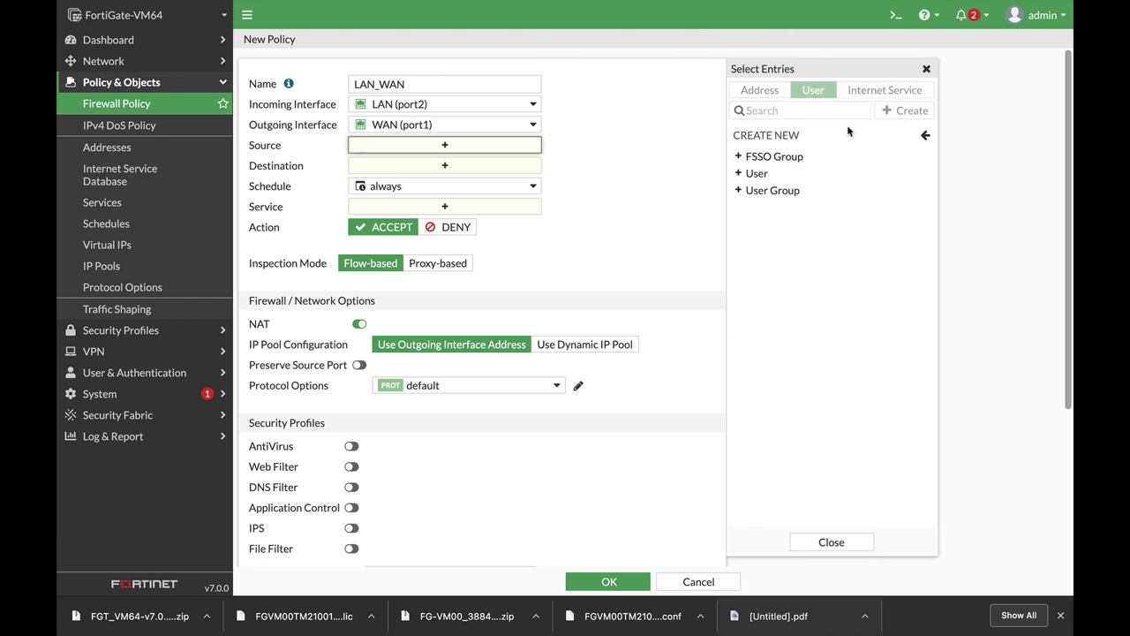
left_click(926, 134)
left_click(758, 95)
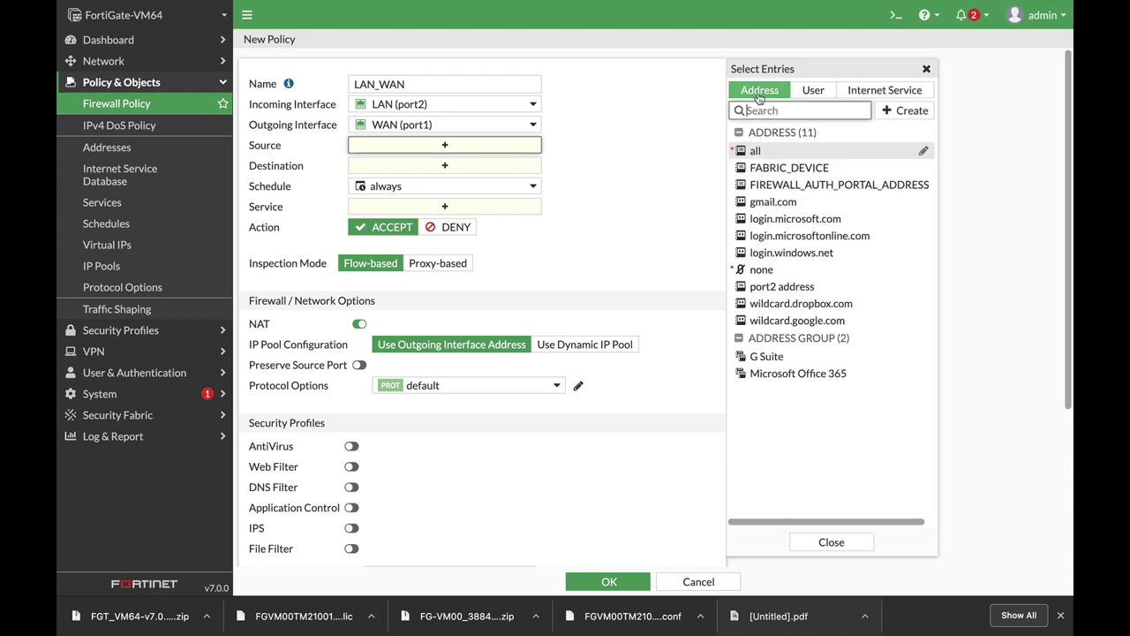
left_click(913, 111)
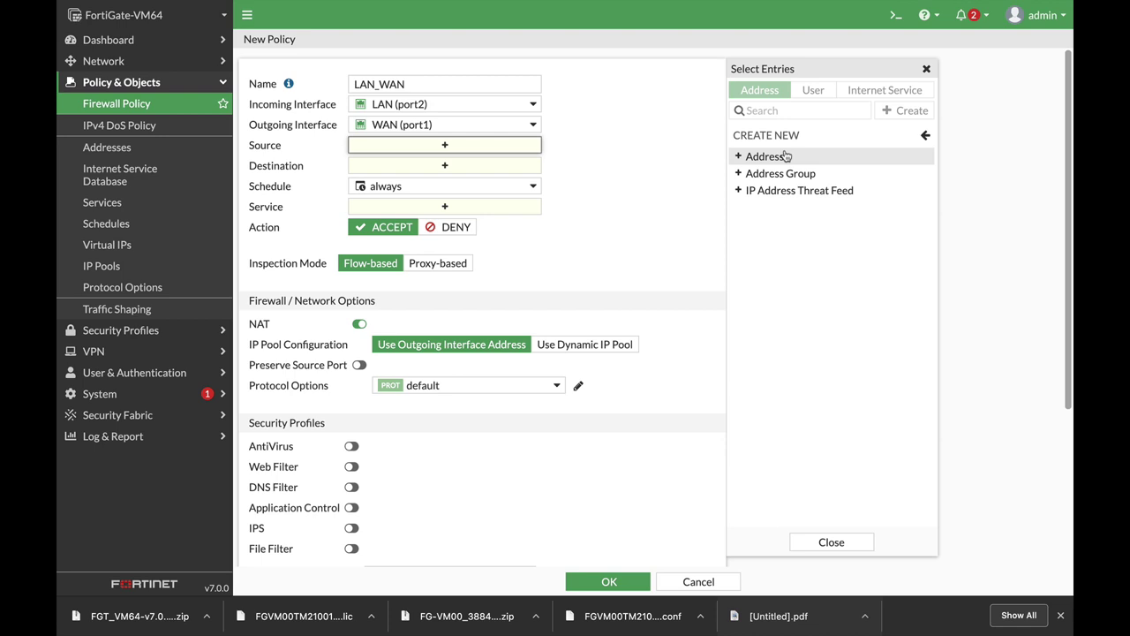
left_click(926, 137)
left_click(752, 156)
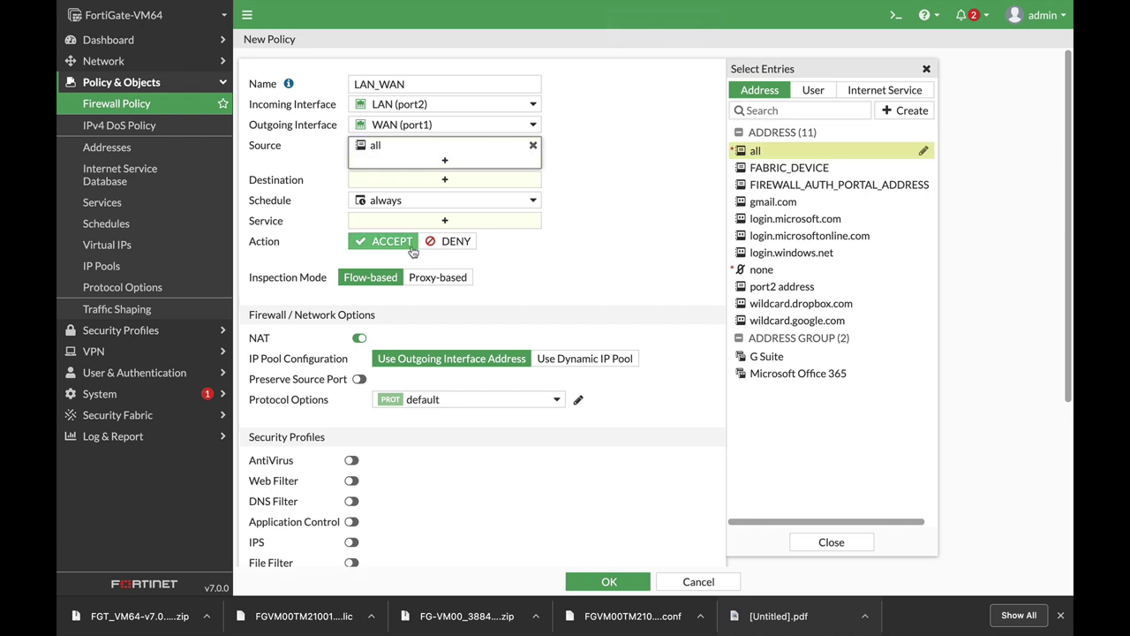
Step: Set the destination to all and open the details of the always schedule
left_click(444, 180)
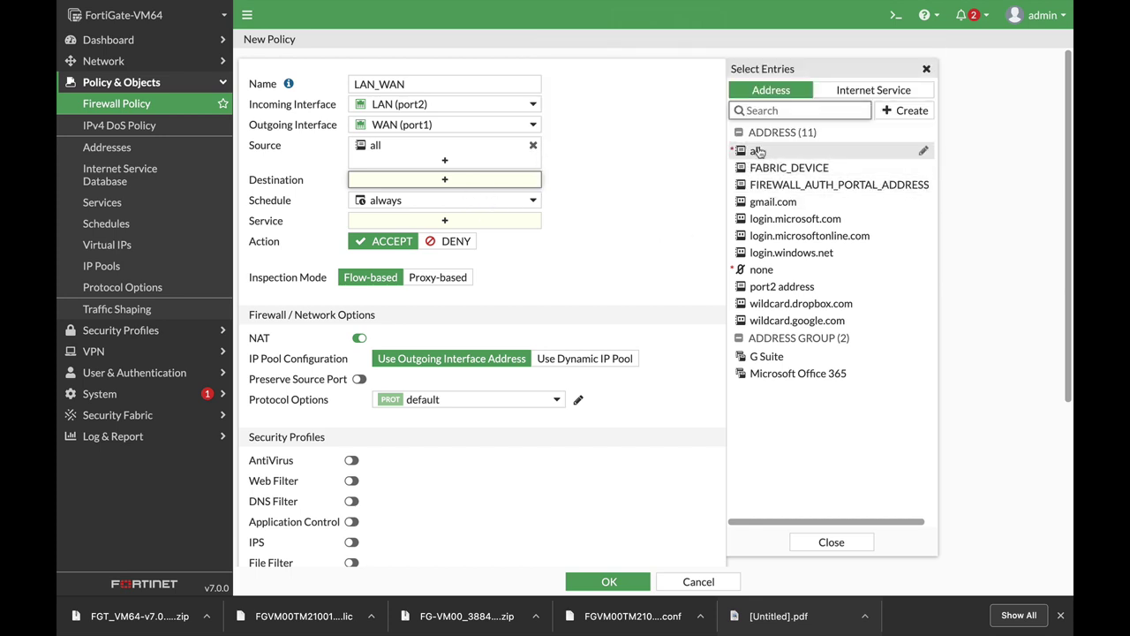
left_click(755, 151)
mouse_move(412, 183)
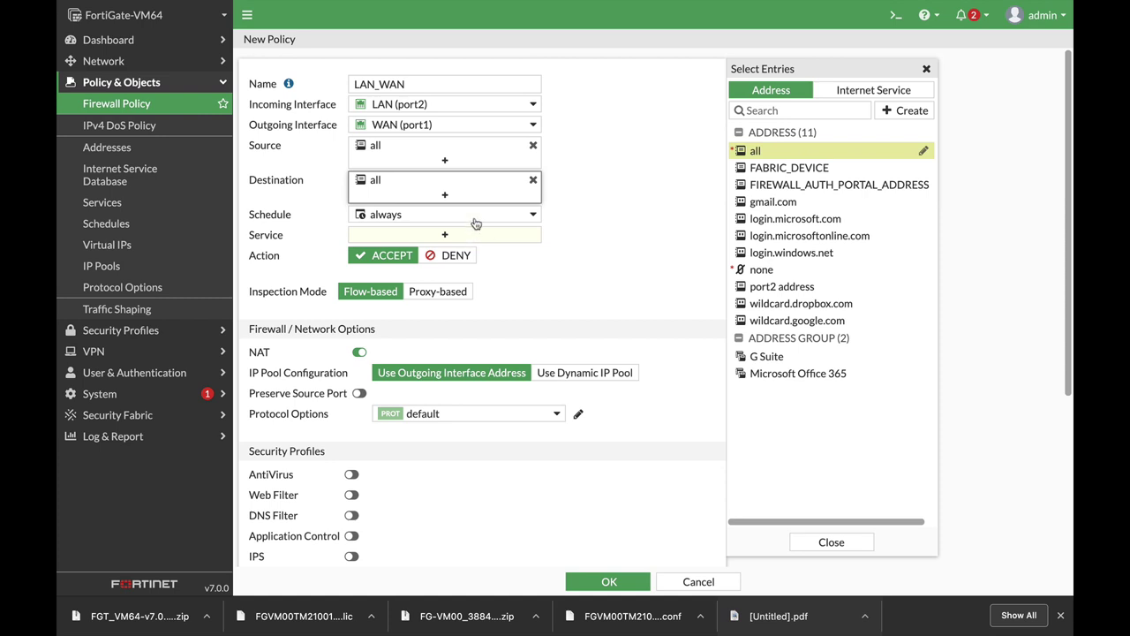
left_click(477, 219)
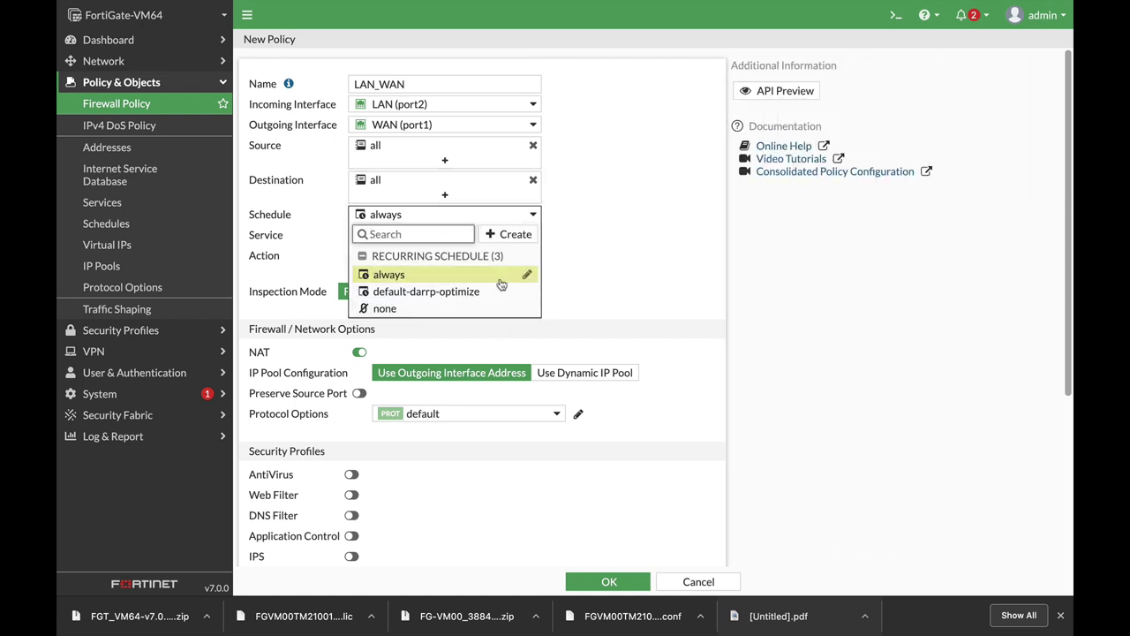
left_click(528, 276)
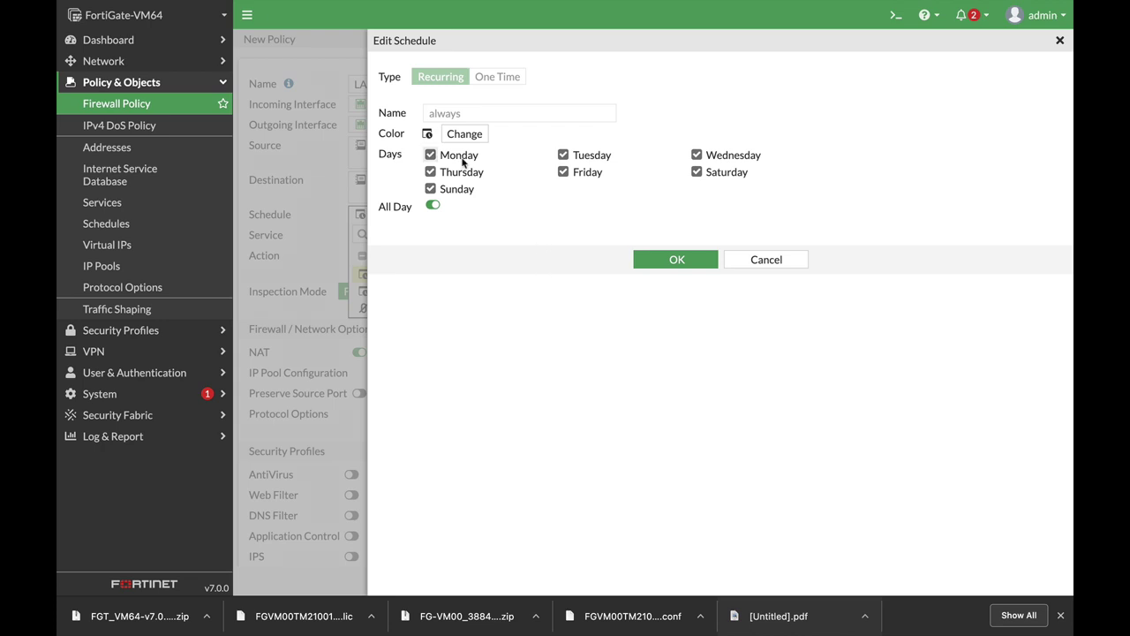
Step: Keep the LAN_WAN policy's schedule as always and set its service to ALL
left_click(767, 267)
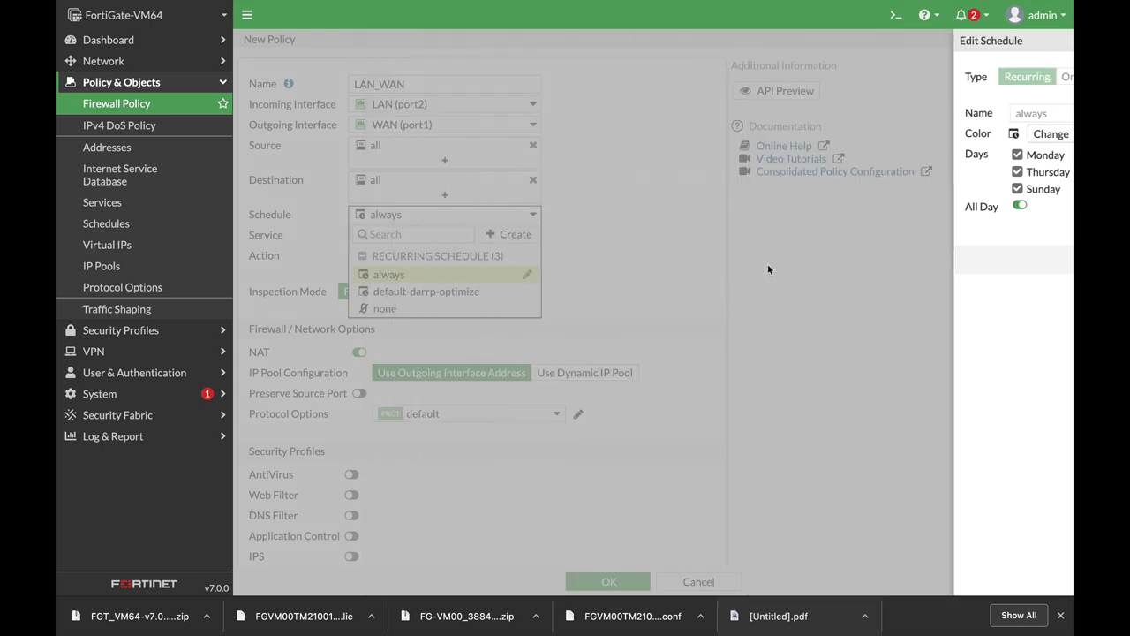
left_click(427, 272)
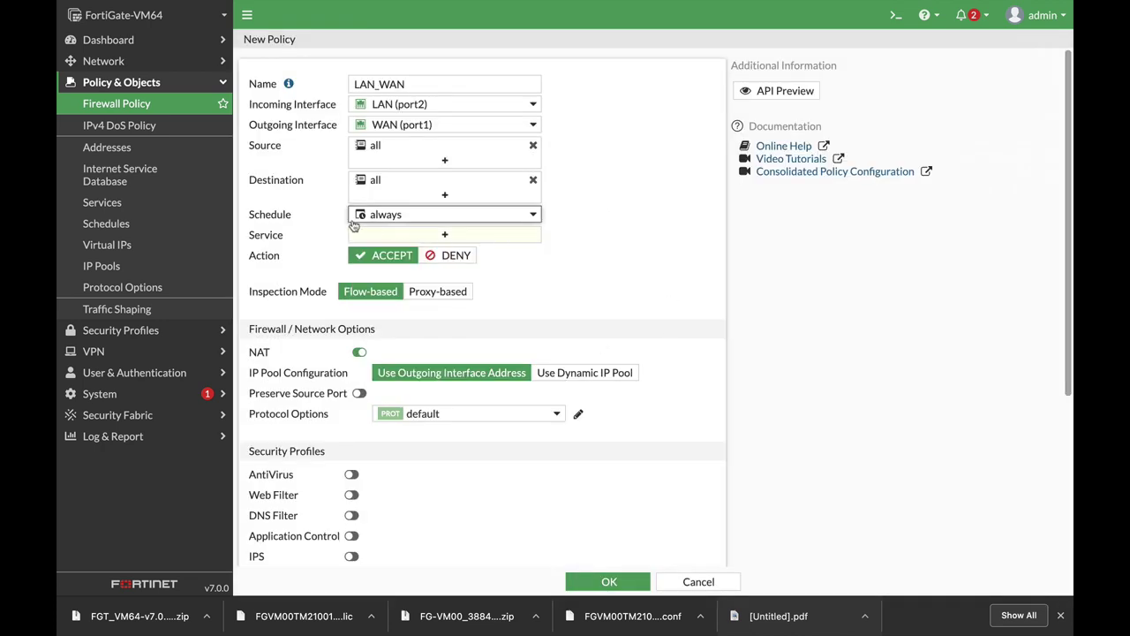
left_click(411, 236)
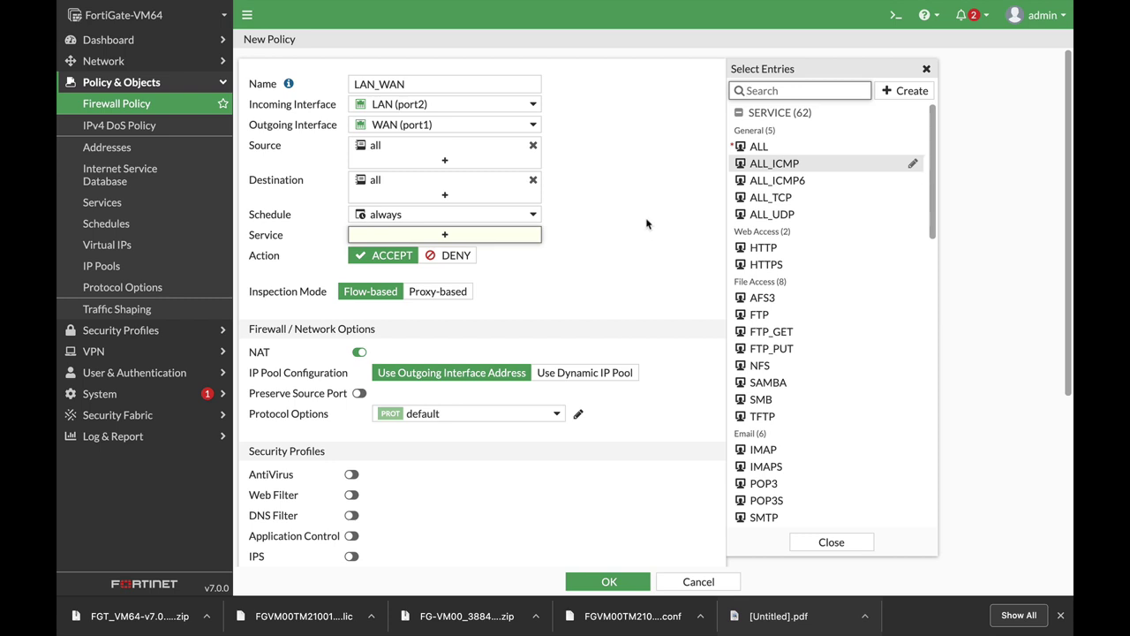
left_click(770, 147)
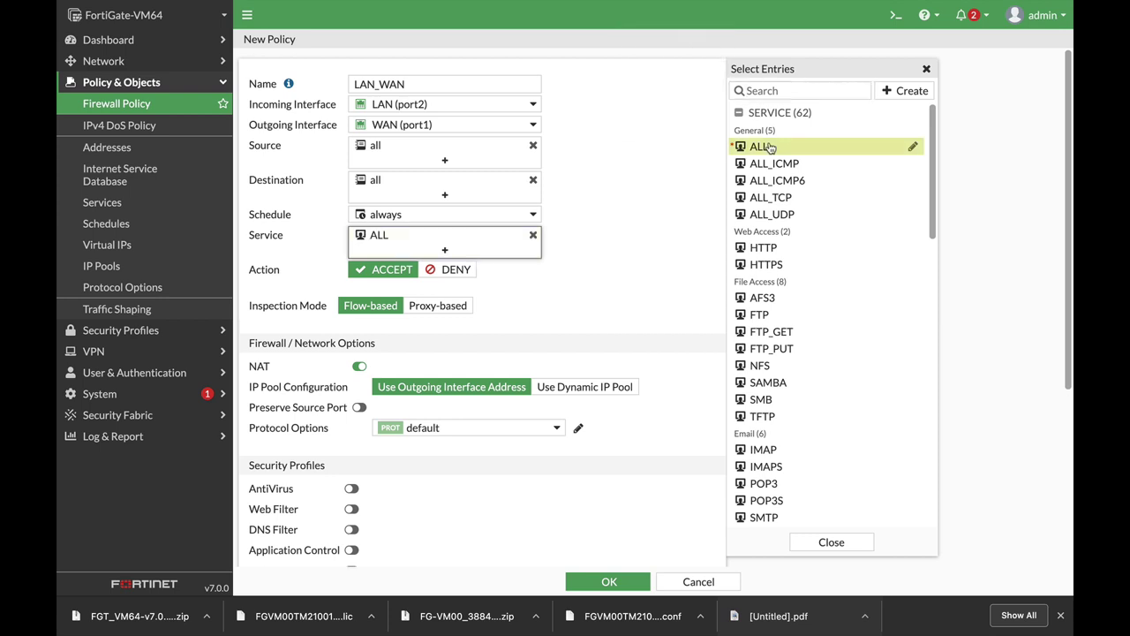
left_click(611, 257)
scroll(613, 324, "down", 3)
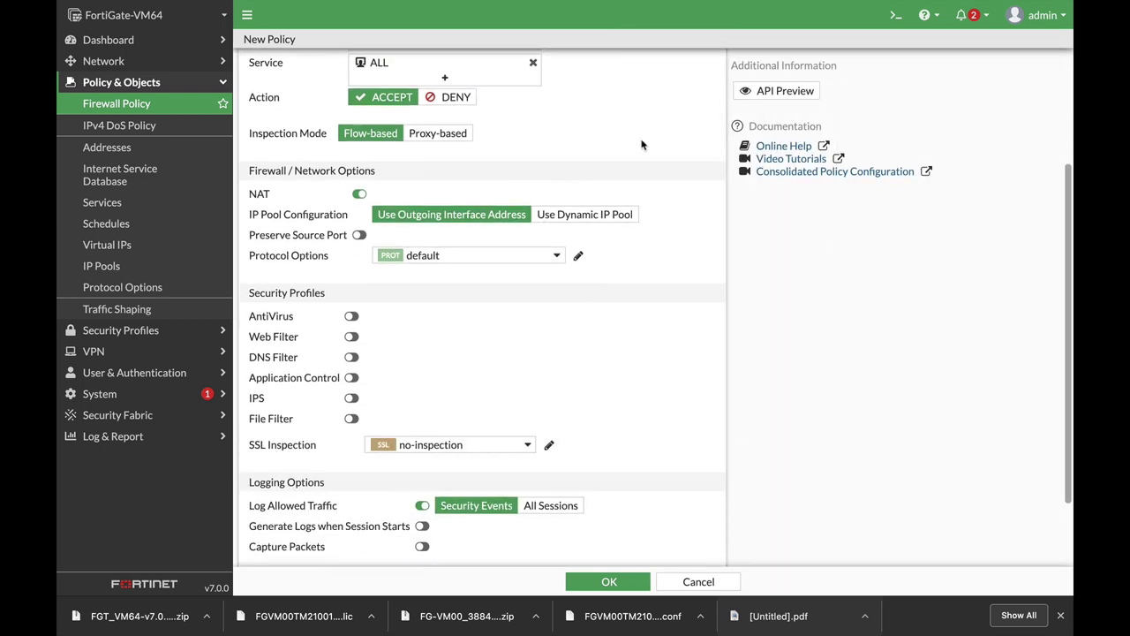
scroll(590, 135, "up", 2)
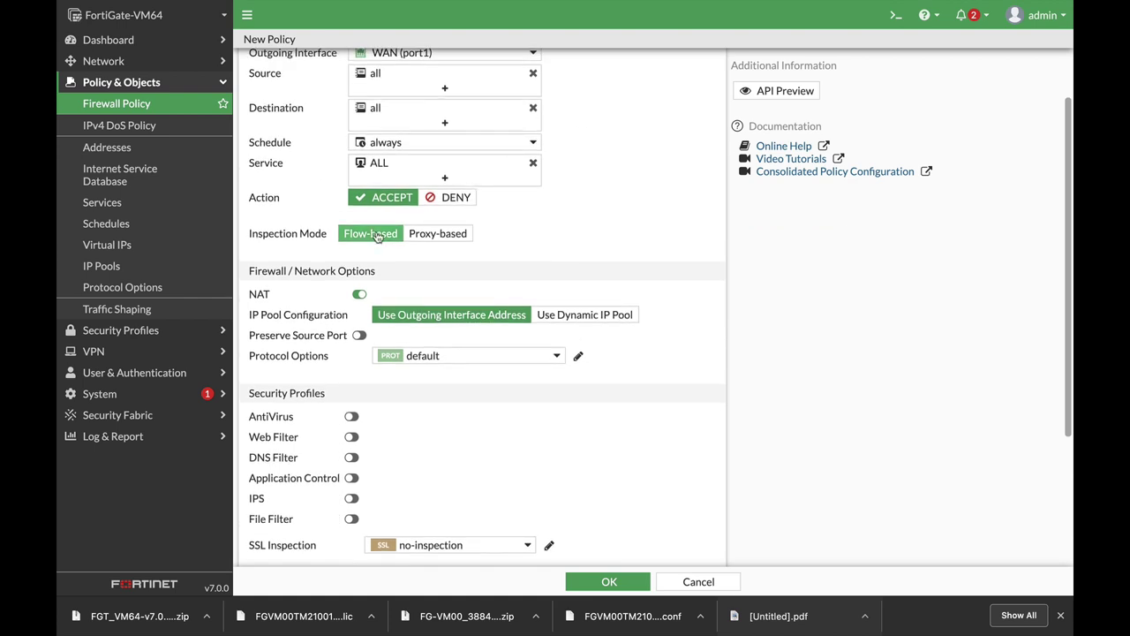
scroll(618, 190, "up", 2)
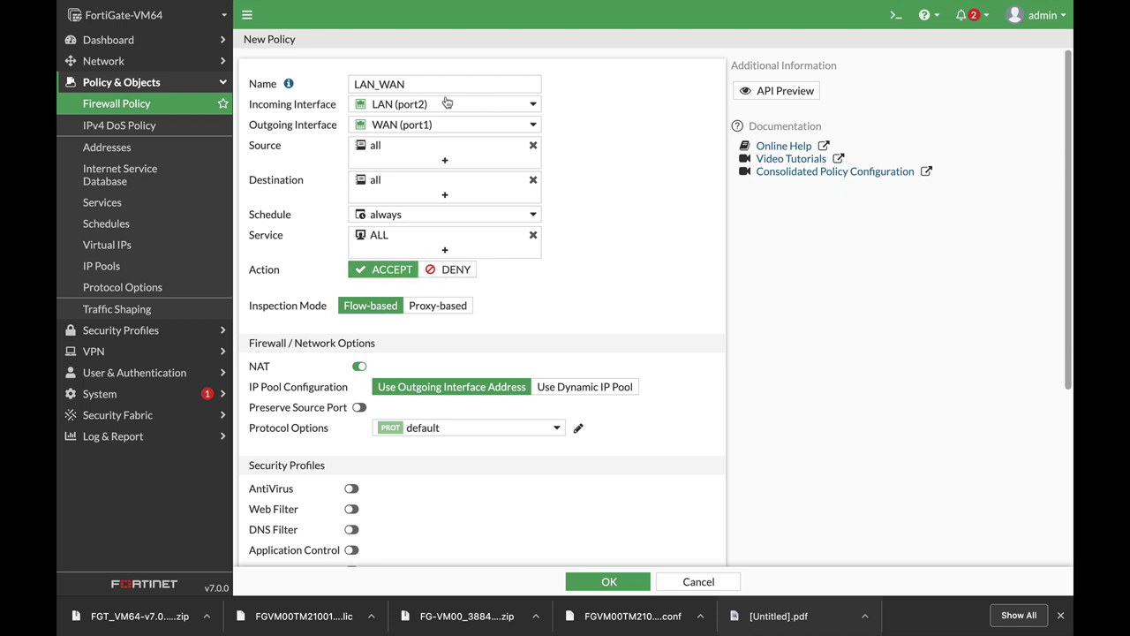
mouse_move(446, 112)
mouse_move(432, 131)
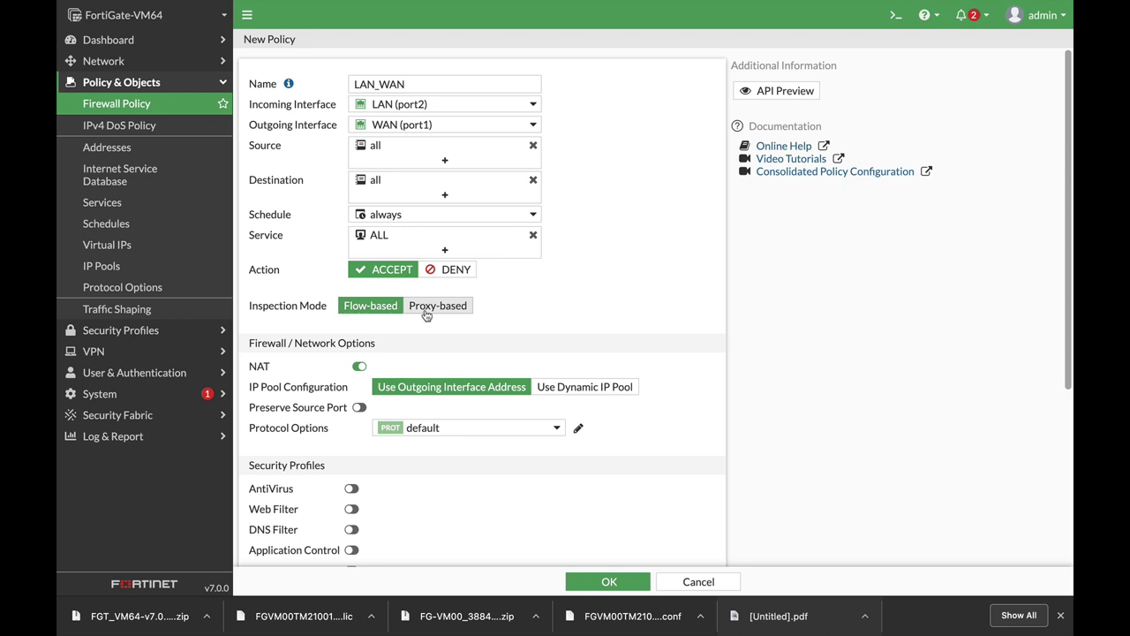
scroll(425, 314, "down", 2)
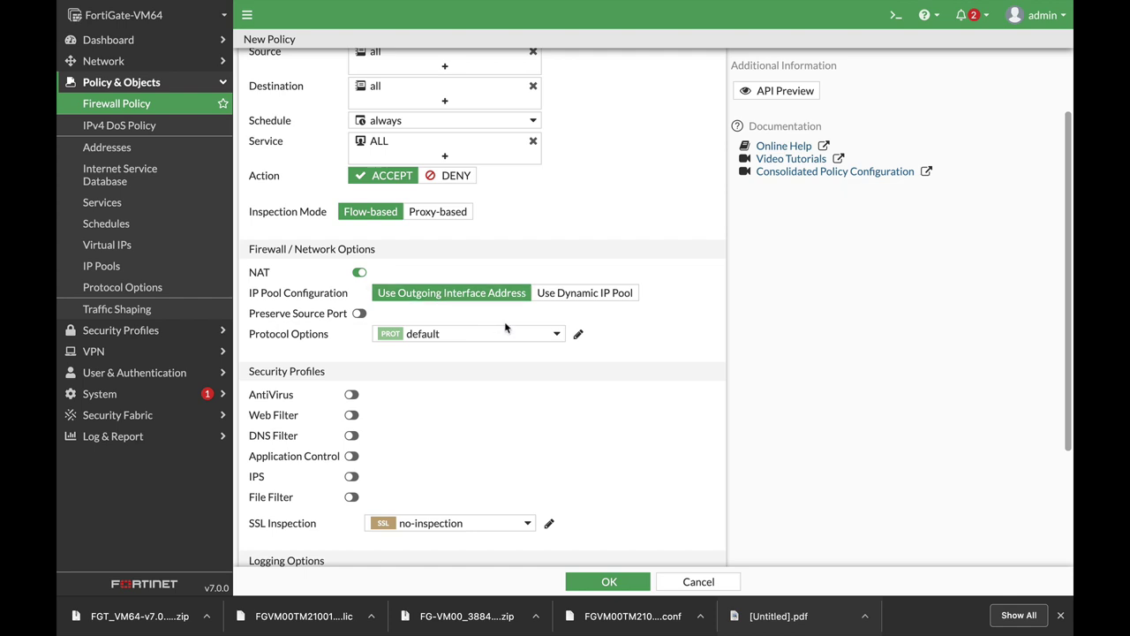
Step: Try AntiVirus, Web Filter and DNS Filter on the policy, leaving all three turned off
scroll(525, 371, "down", 4)
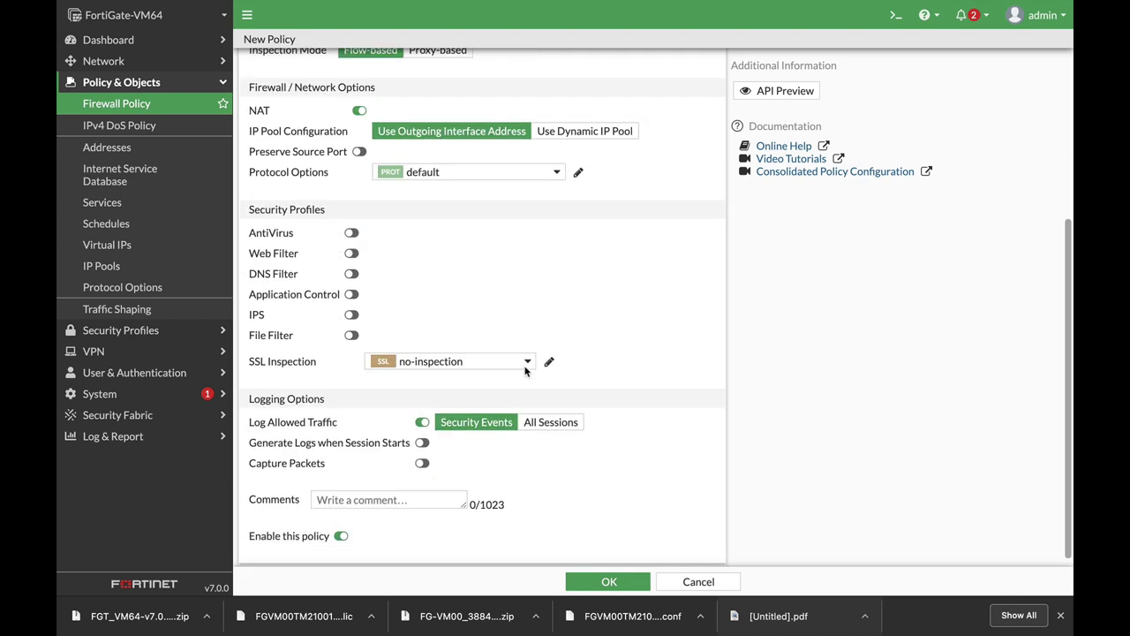
left_click(351, 223)
left_click(351, 223)
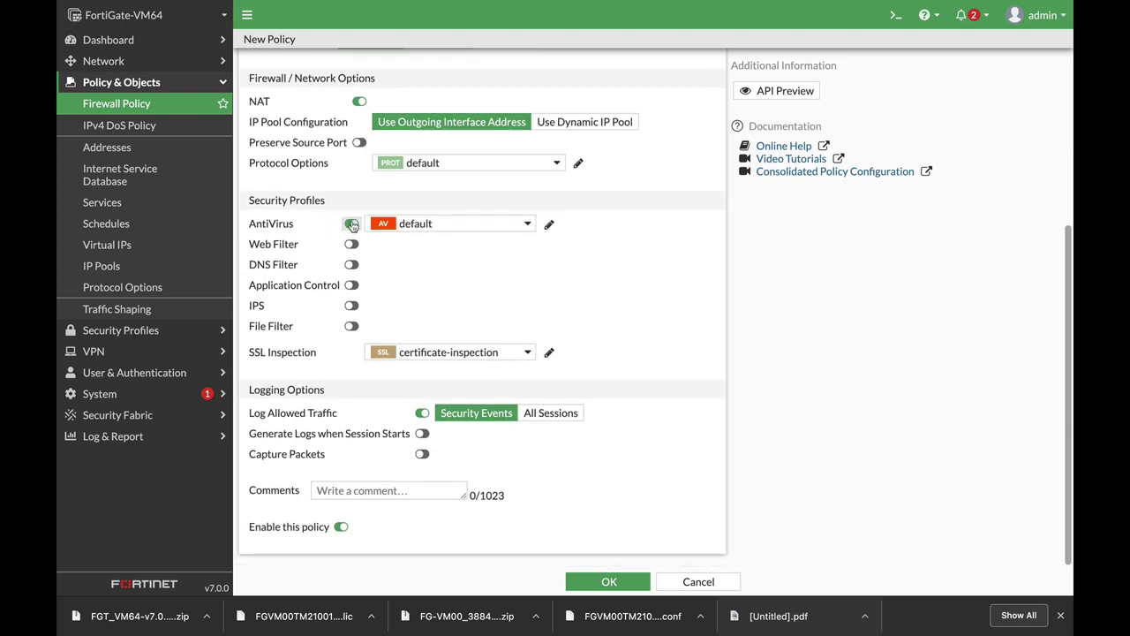
left_click(351, 244)
left_click(352, 244)
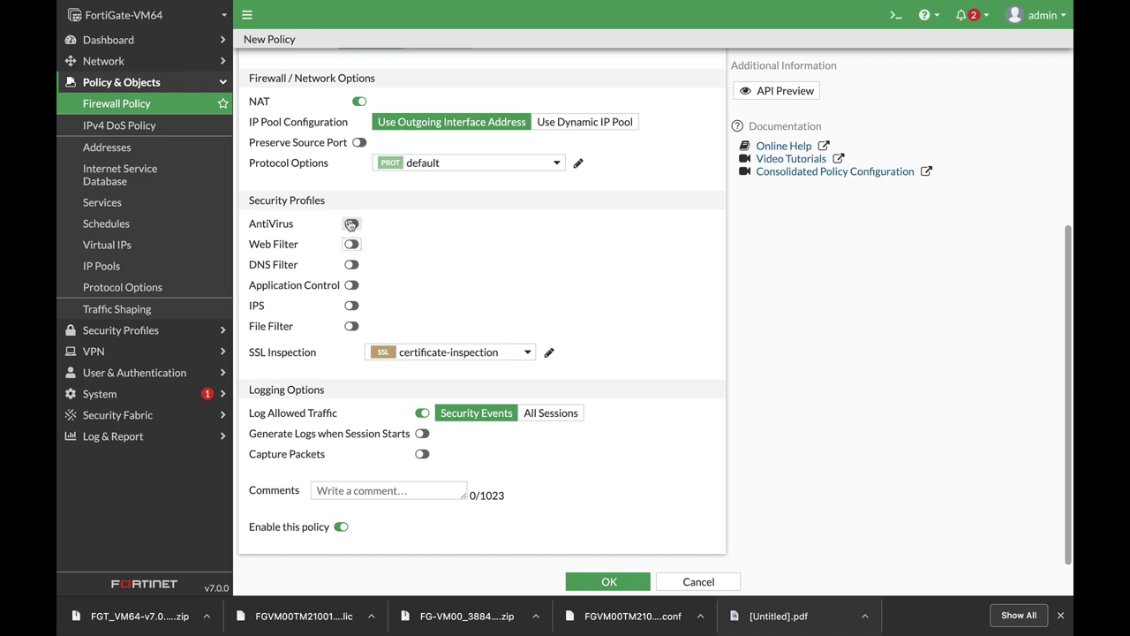
left_click(351, 265)
left_click(351, 265)
Step: Keep flow-based inspection mode and log all sessions of allowed traffic
scroll(406, 264, "up", 5)
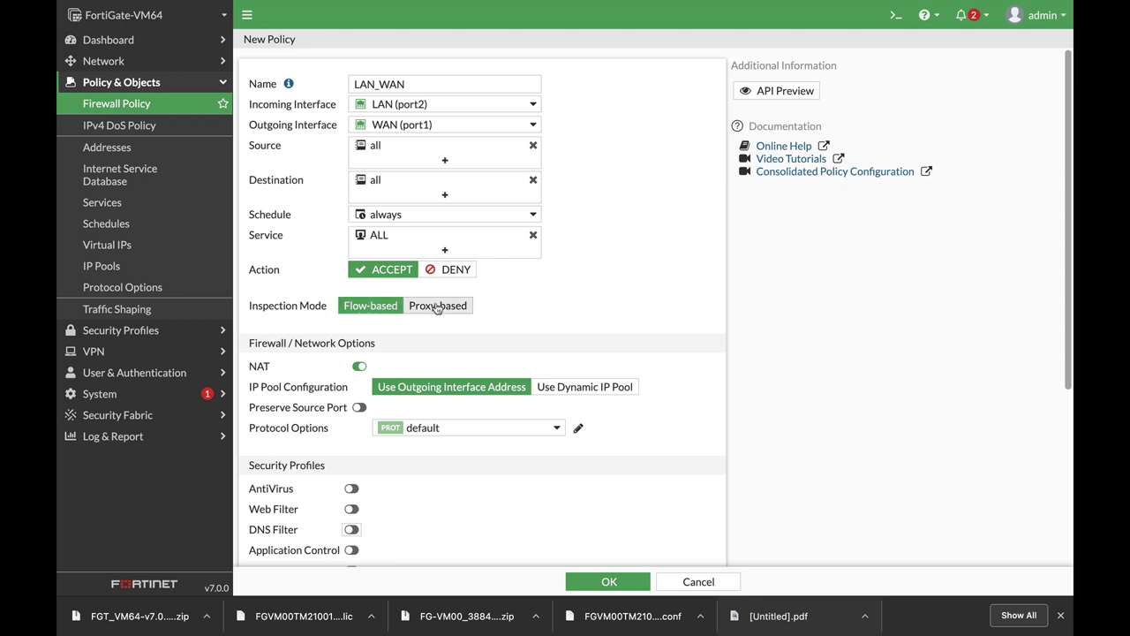
scroll(571, 306, "down", 3)
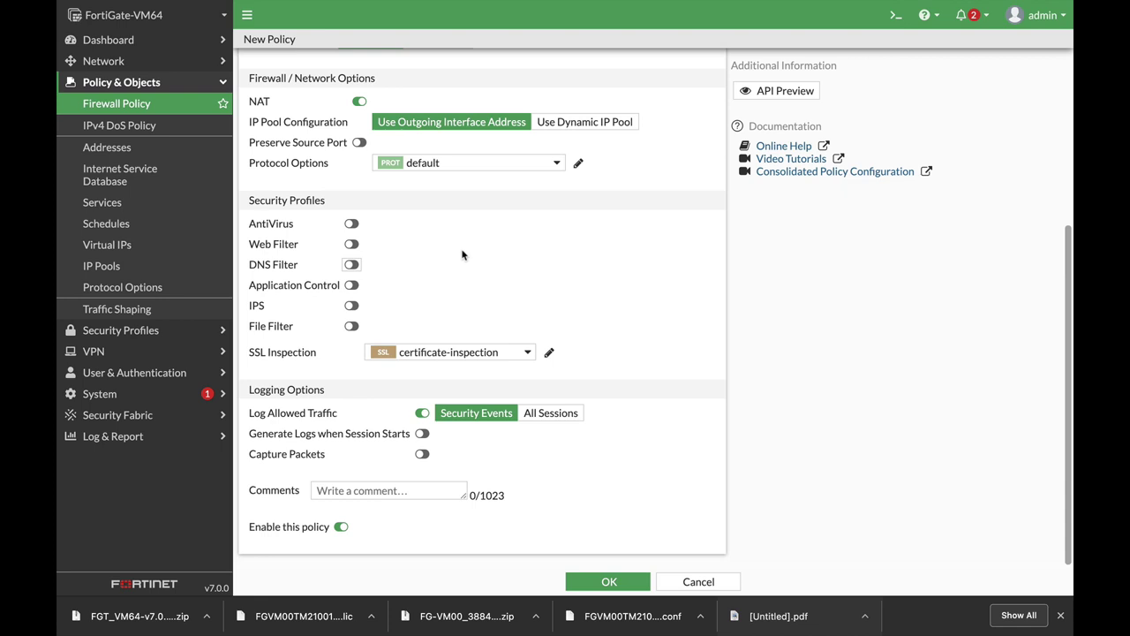
scroll(462, 250, "up", 5)
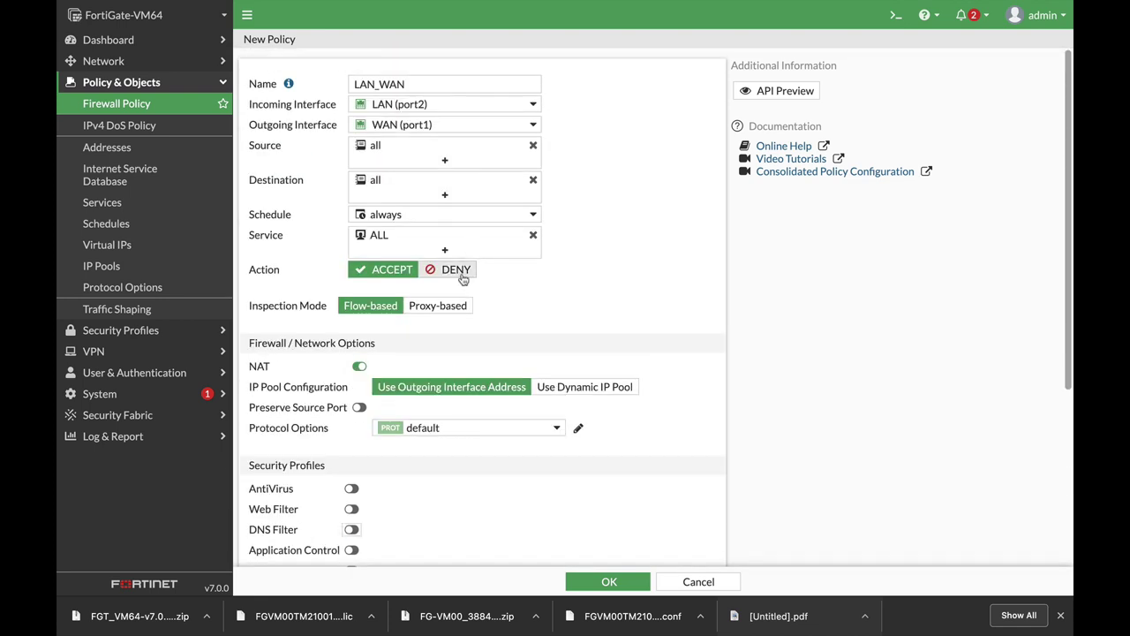
left_click(444, 307)
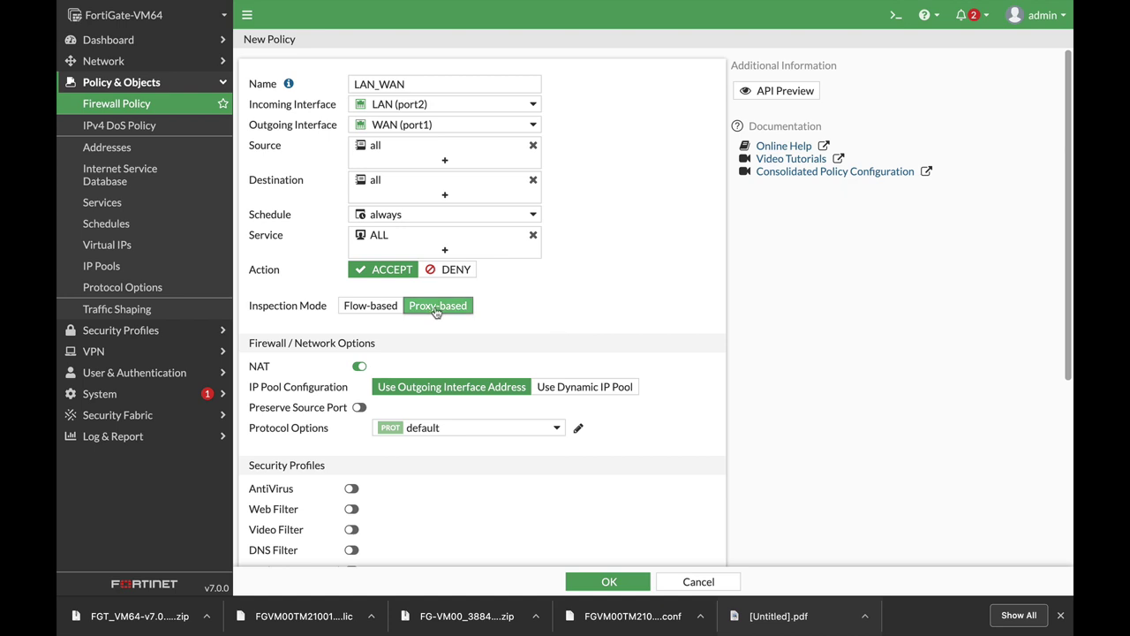
scroll(577, 332, "down", 3)
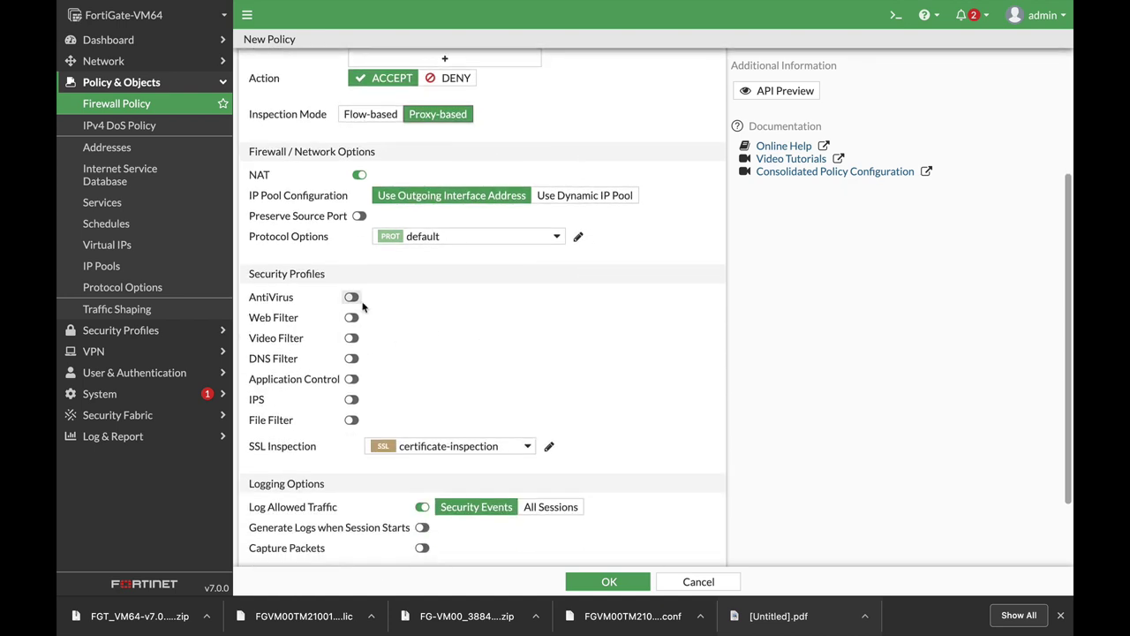
left_click(354, 118)
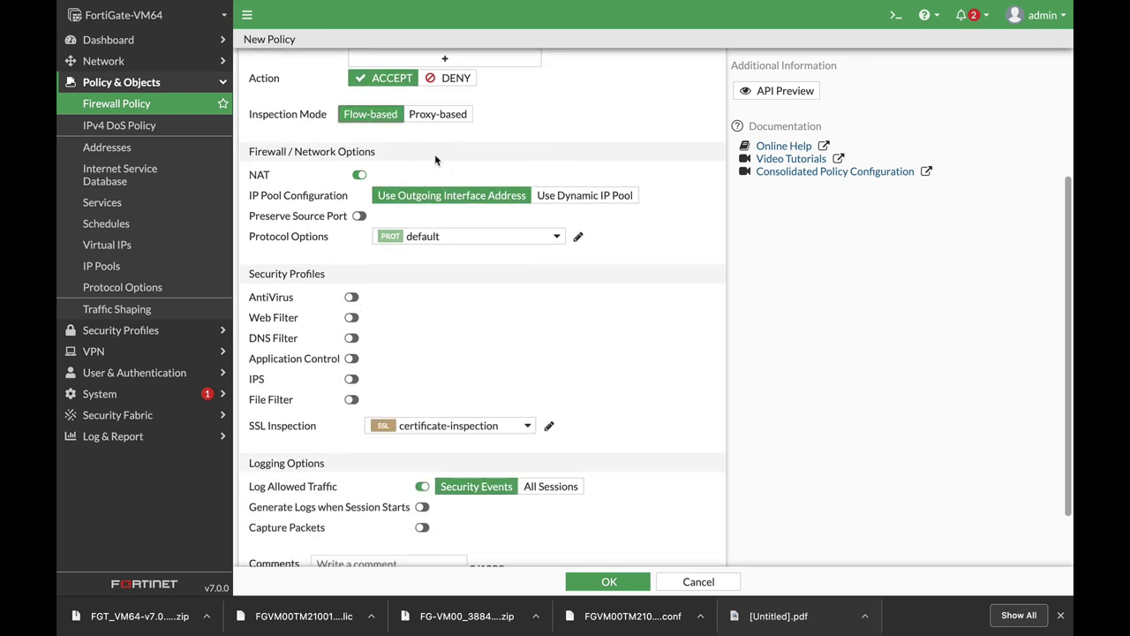
scroll(356, 177, "down", 2)
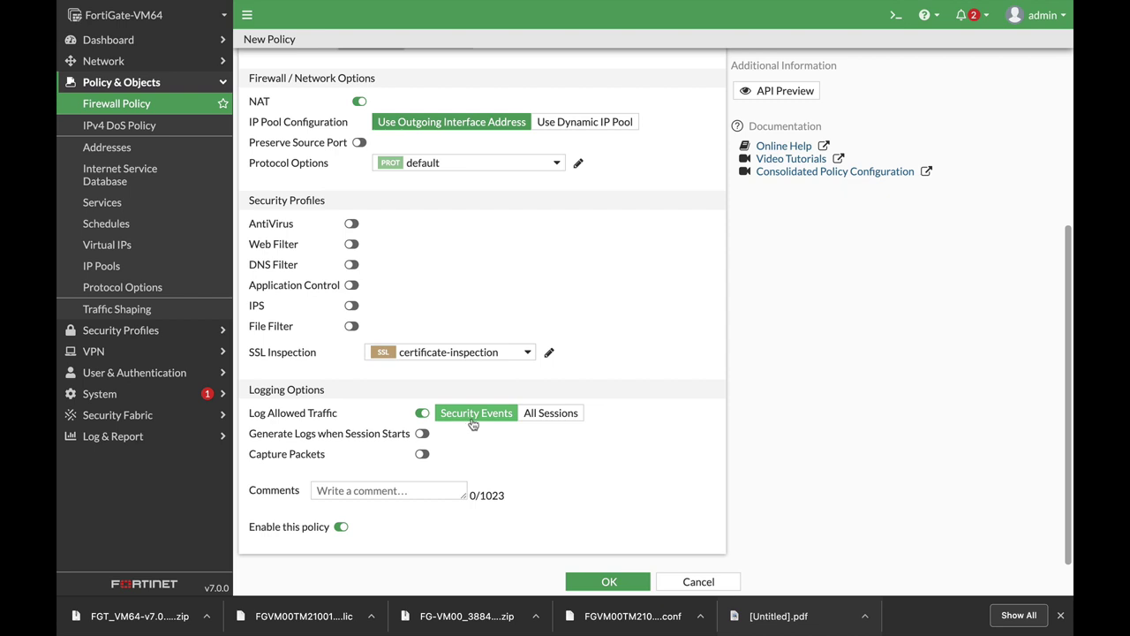
left_click(548, 421)
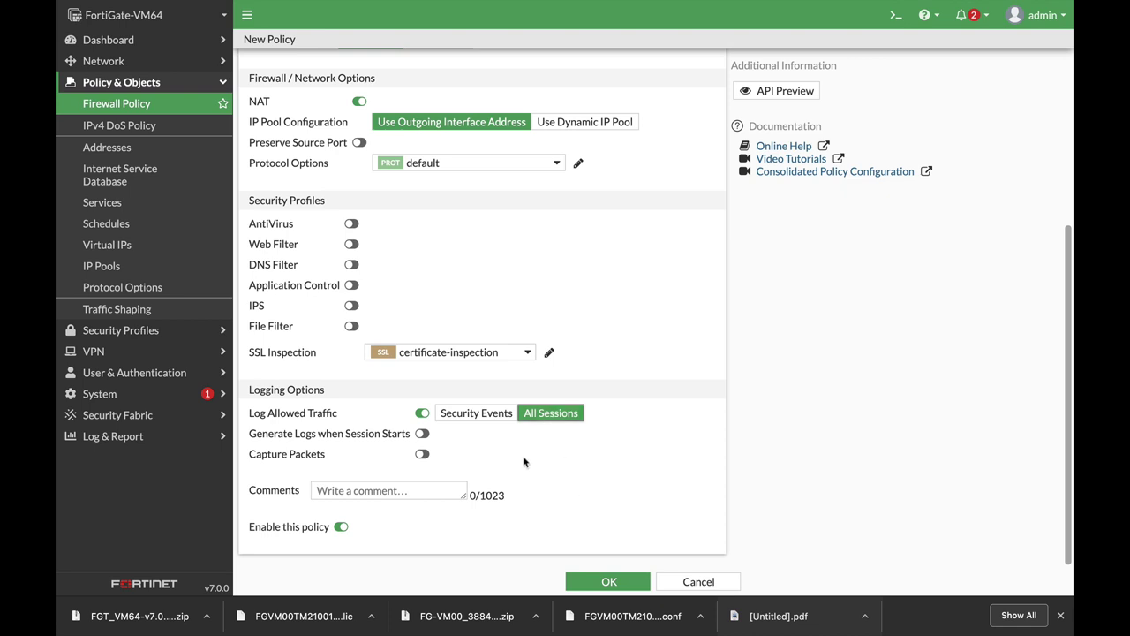
Step: Save the new LAN_WAN firewall policy
left_click(608, 581)
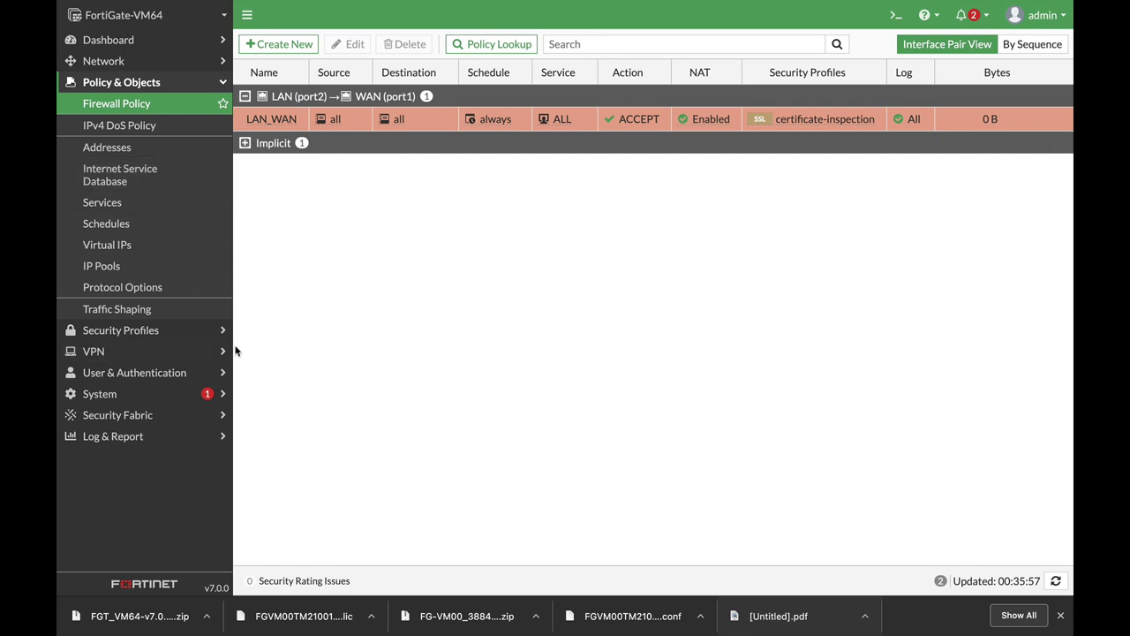
Step: Start a new static route to destination 0.0.0.0/0 out through interface WAN (port1)
left_click(142, 61)
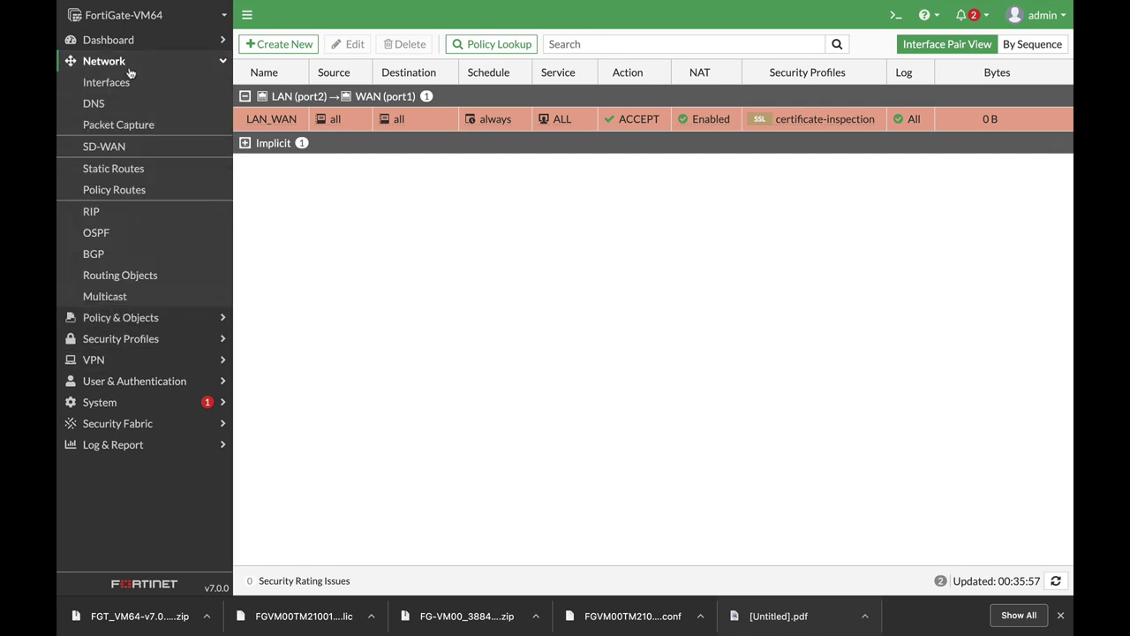
left_click(130, 169)
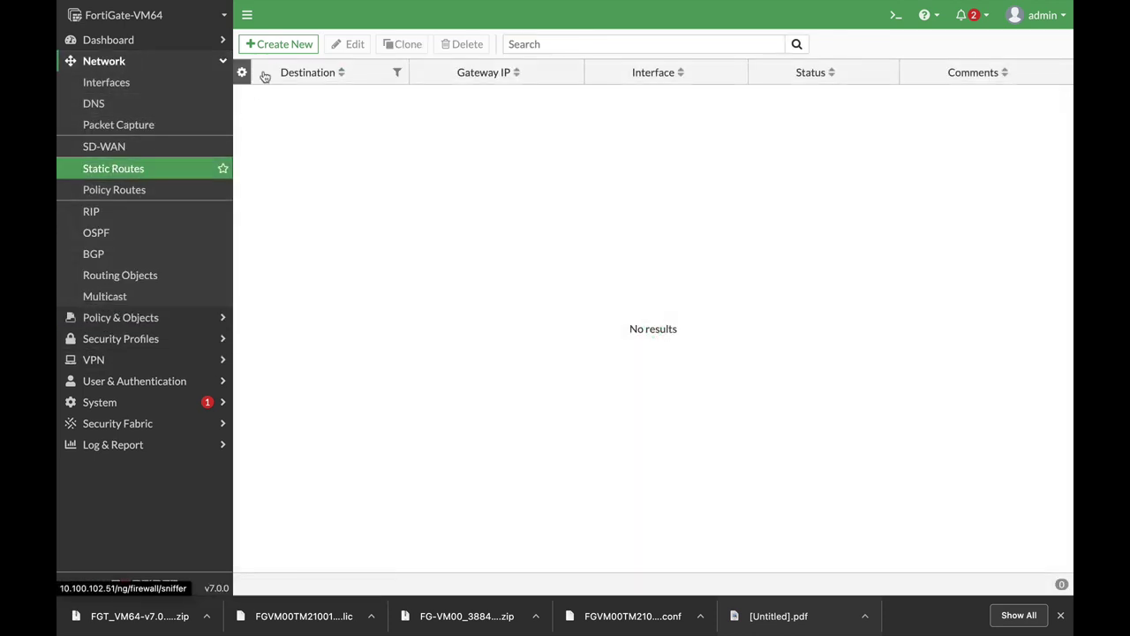
left_click(279, 44)
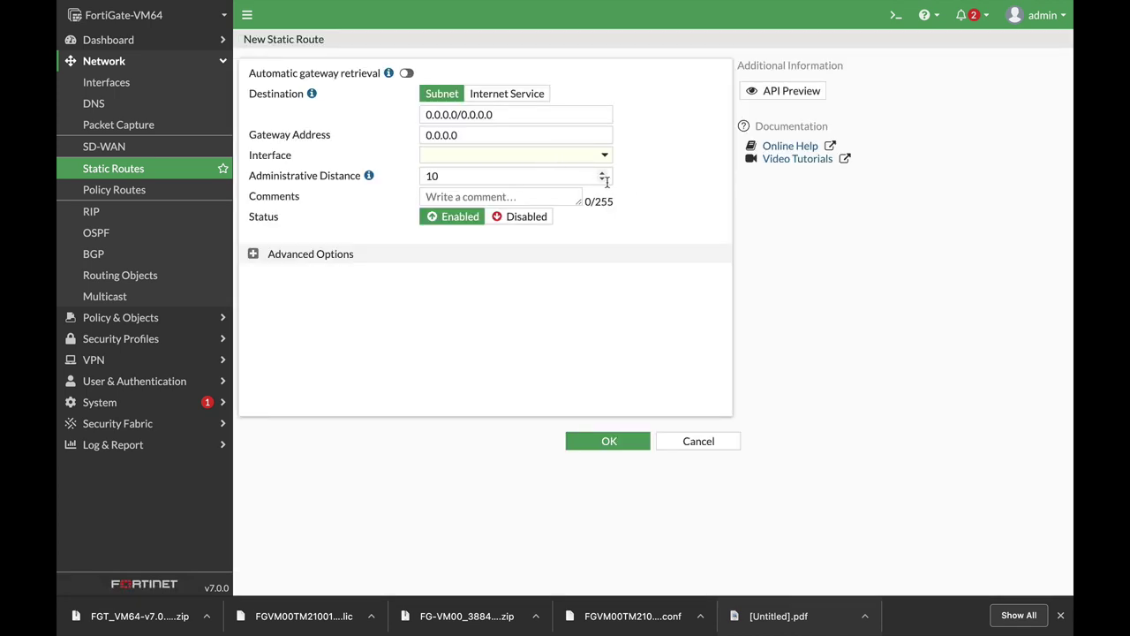
left_click(526, 115)
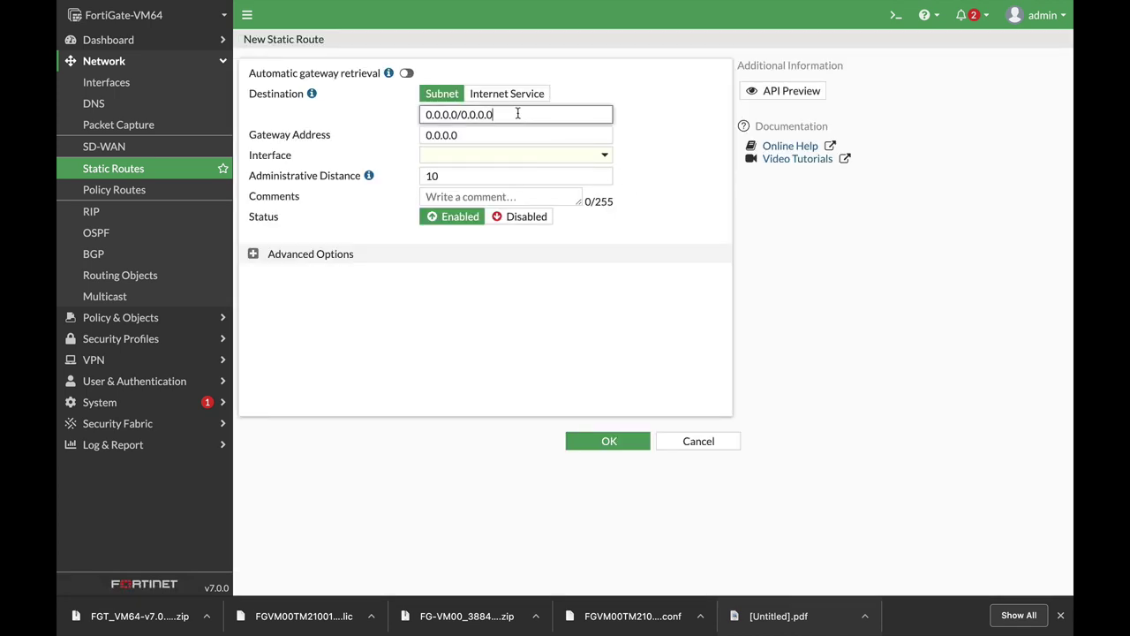
left_click_drag(518, 114, 408, 113)
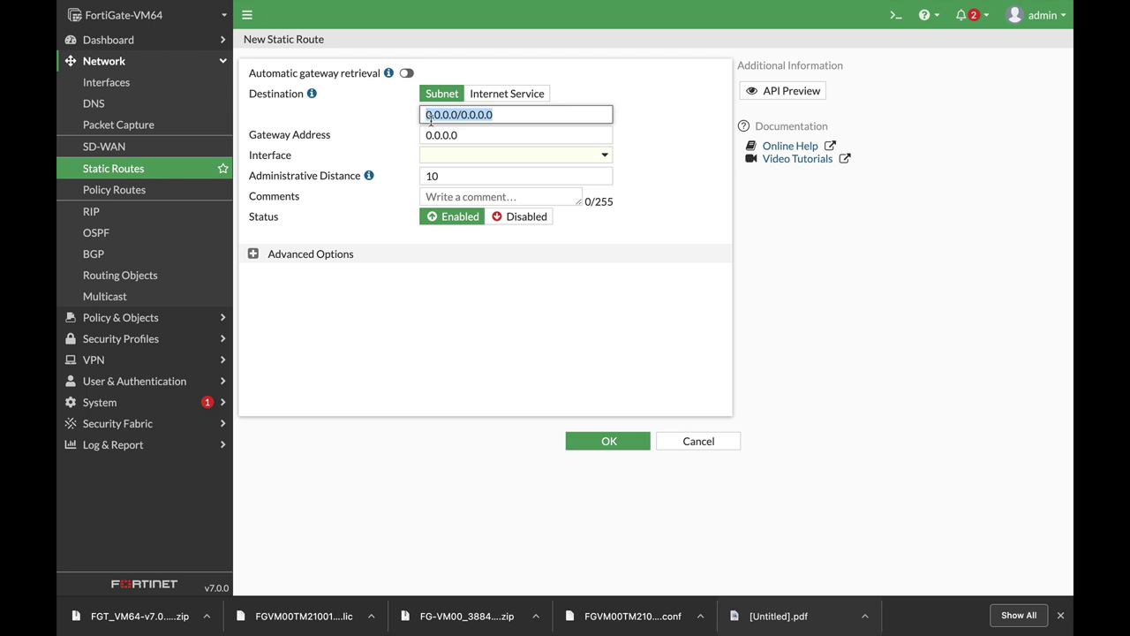
left_click(515, 123)
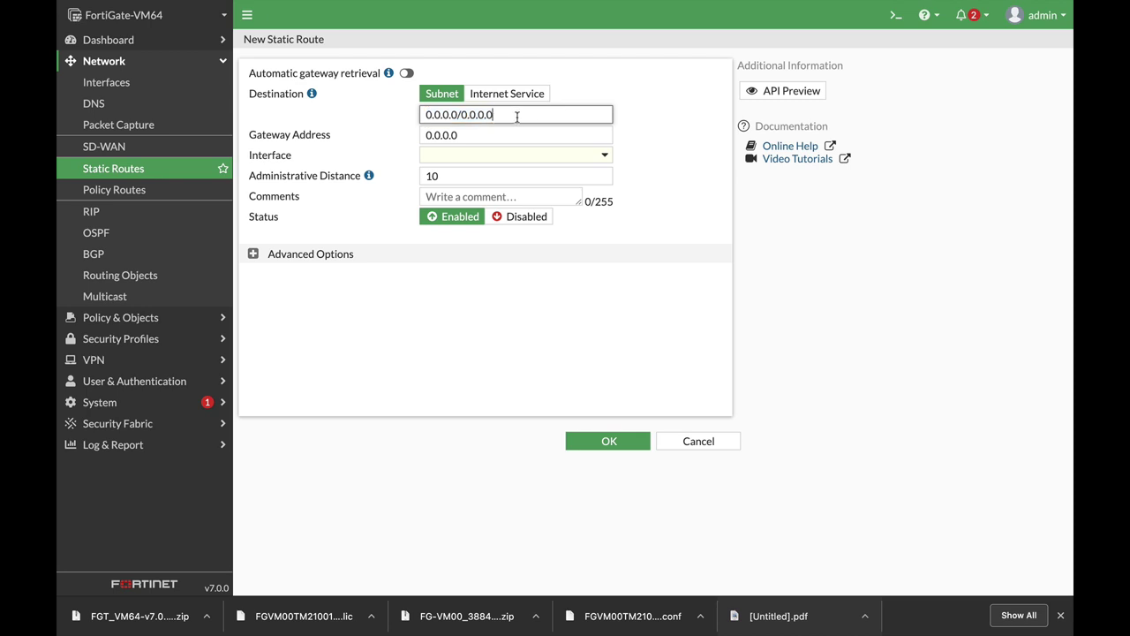
left_click_drag(427, 114, 464, 113)
left_click(424, 114)
left_click_drag(468, 114, 460, 113)
left_click(503, 135)
left_click(508, 156)
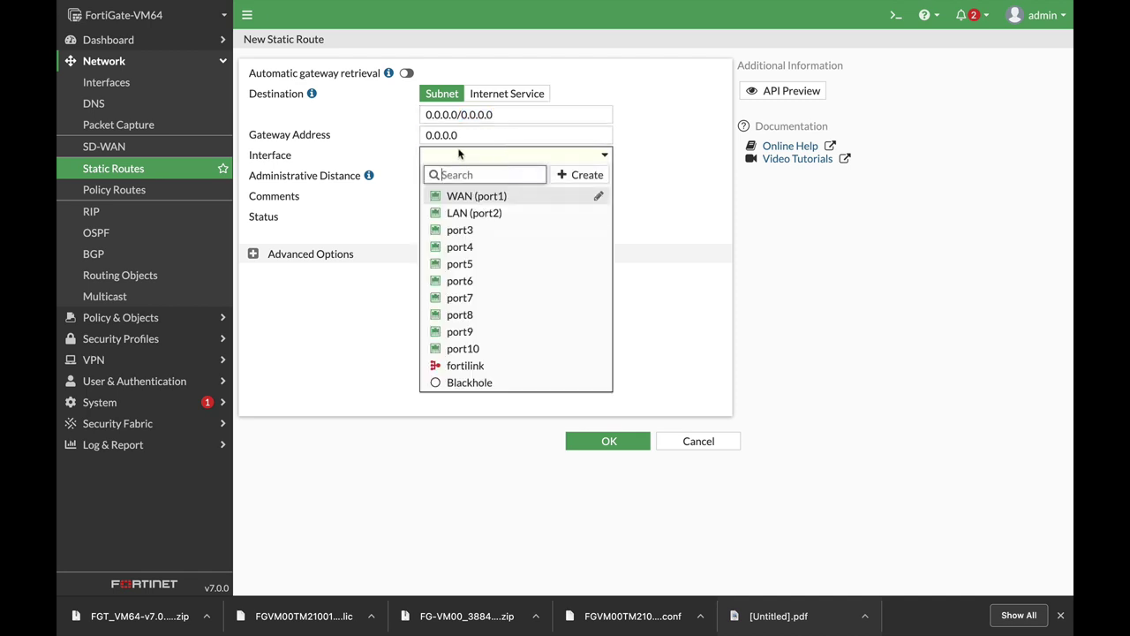
left_click(477, 198)
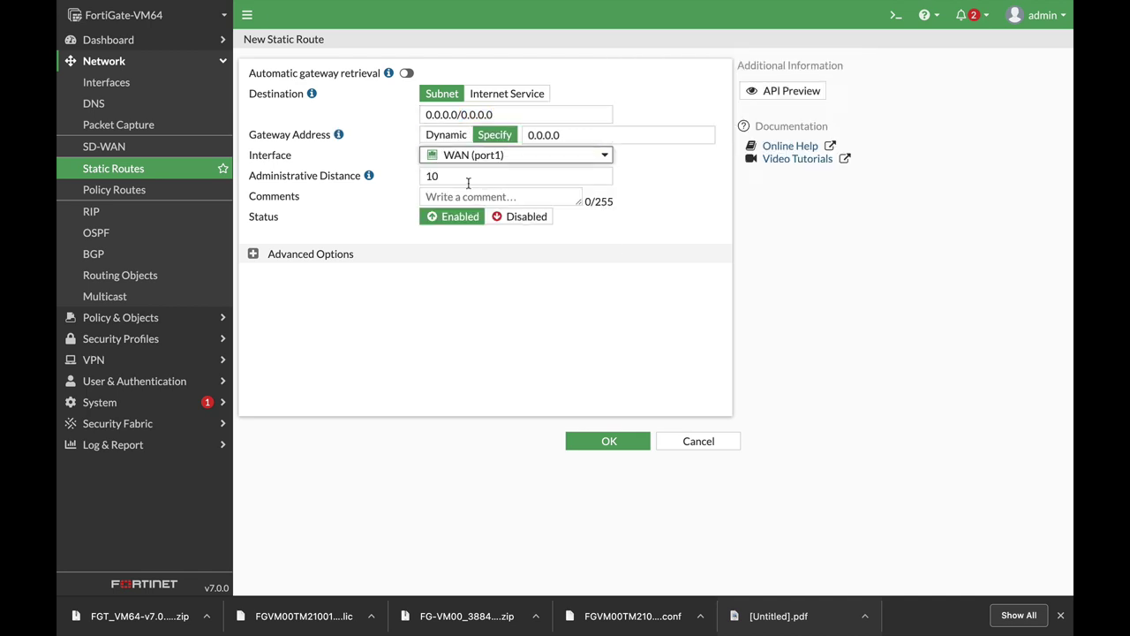
Step: Set the route's gateway to 10.100.102.1, keeping distance 10 and priority 0, and save it
left_click_drag(516, 114, 371, 115)
left_click(561, 137)
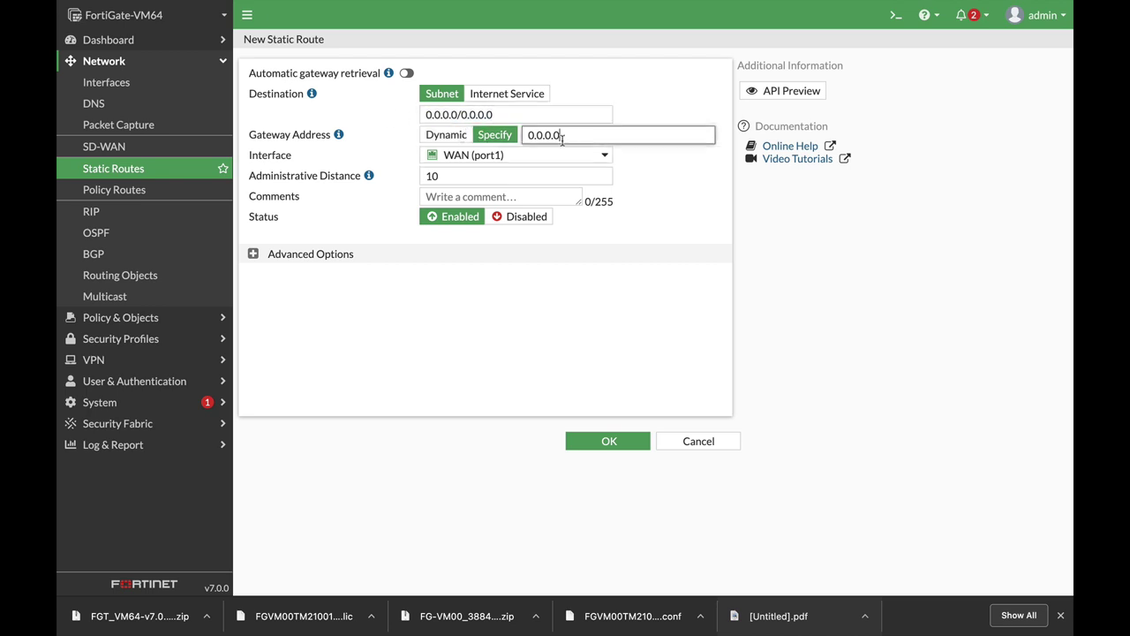
left_click_drag(562, 137, 495, 139)
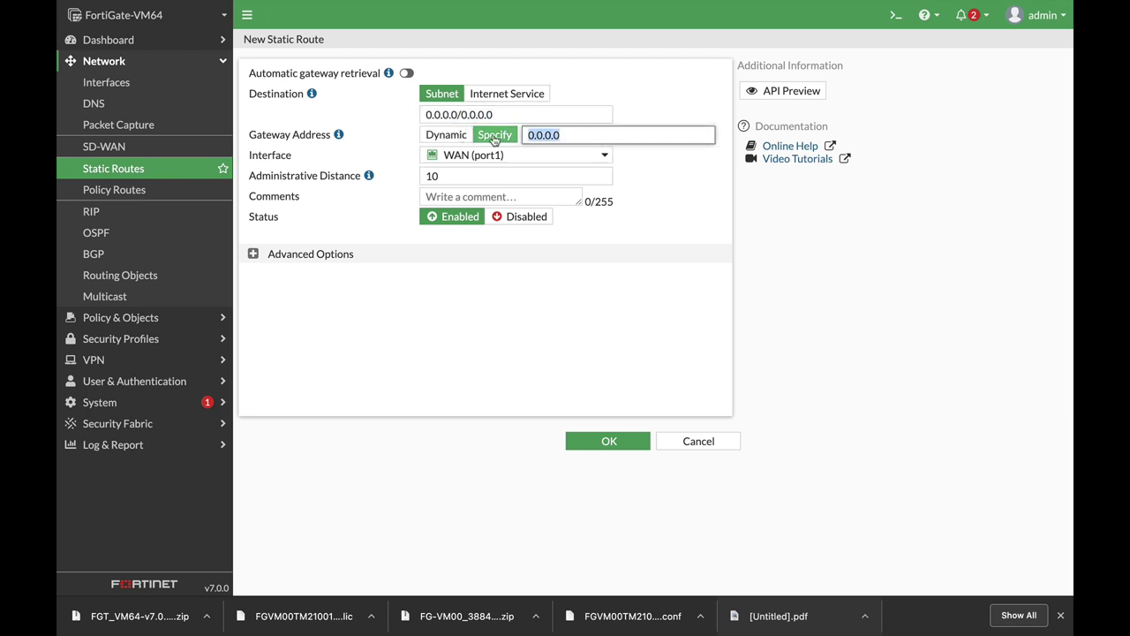
type("10")
mouse_move(572, 162)
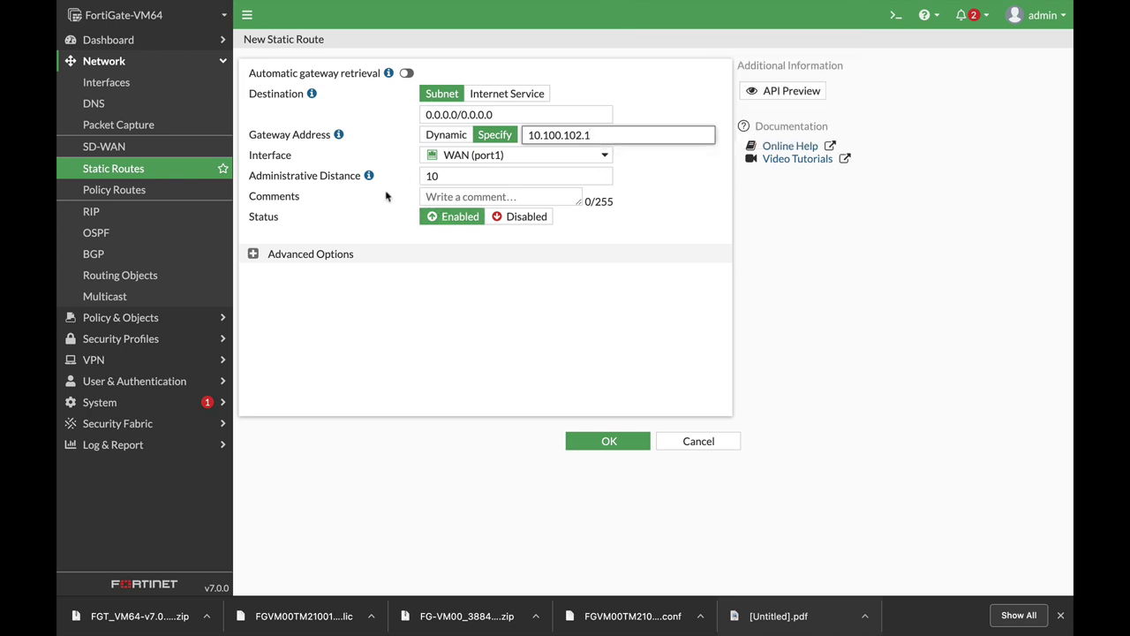
left_click(451, 175)
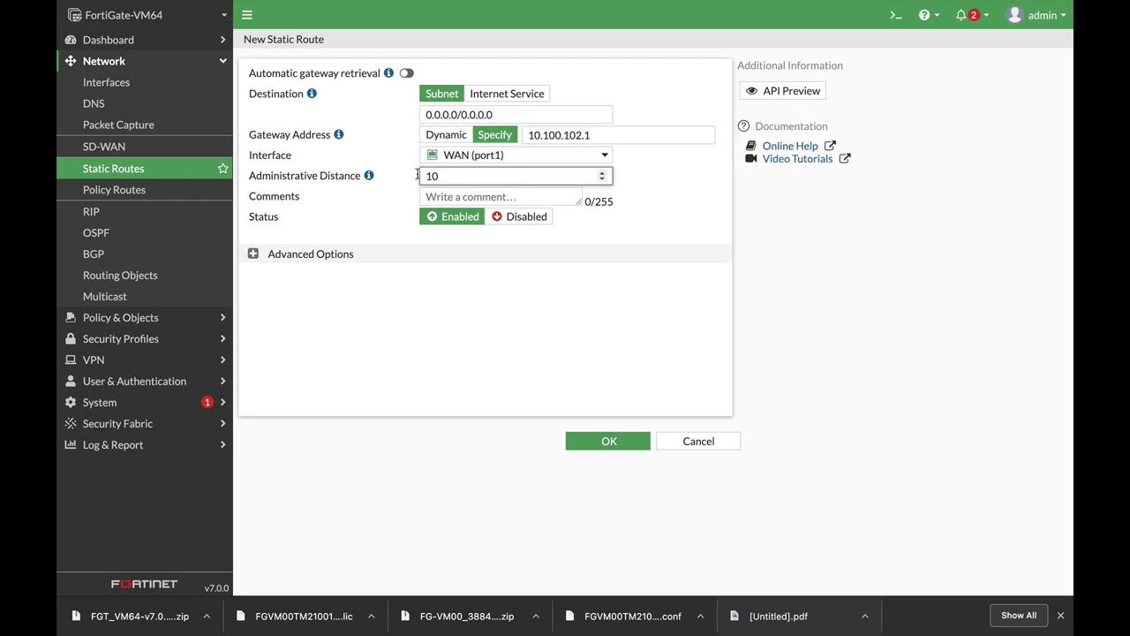
double_click(419, 176)
left_click(451, 178)
left_click(253, 255)
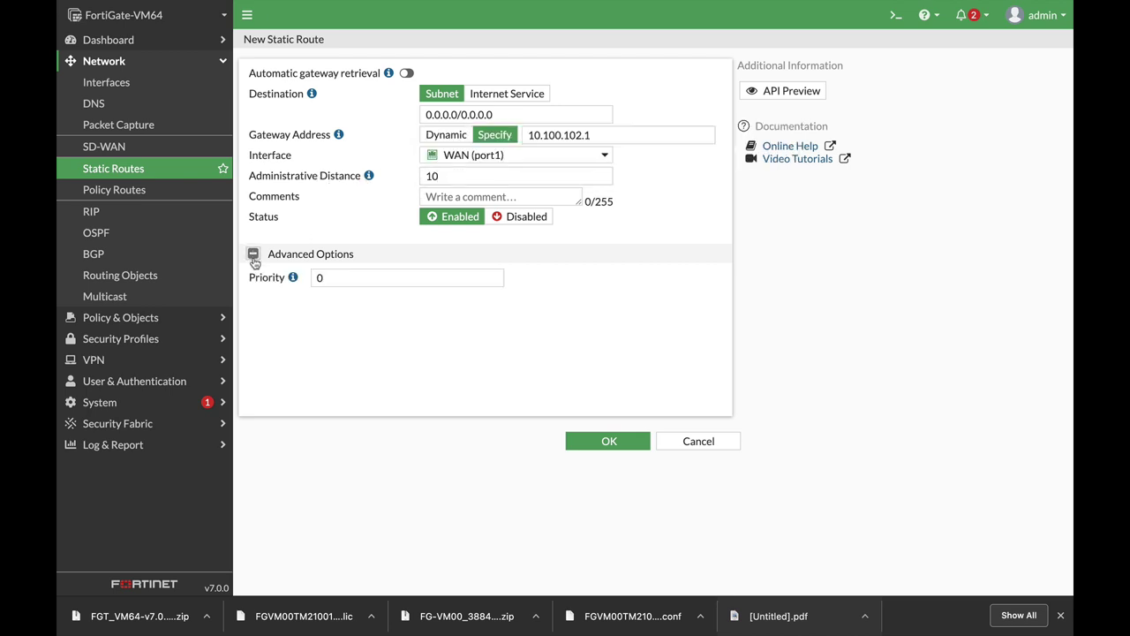
double_click(320, 279)
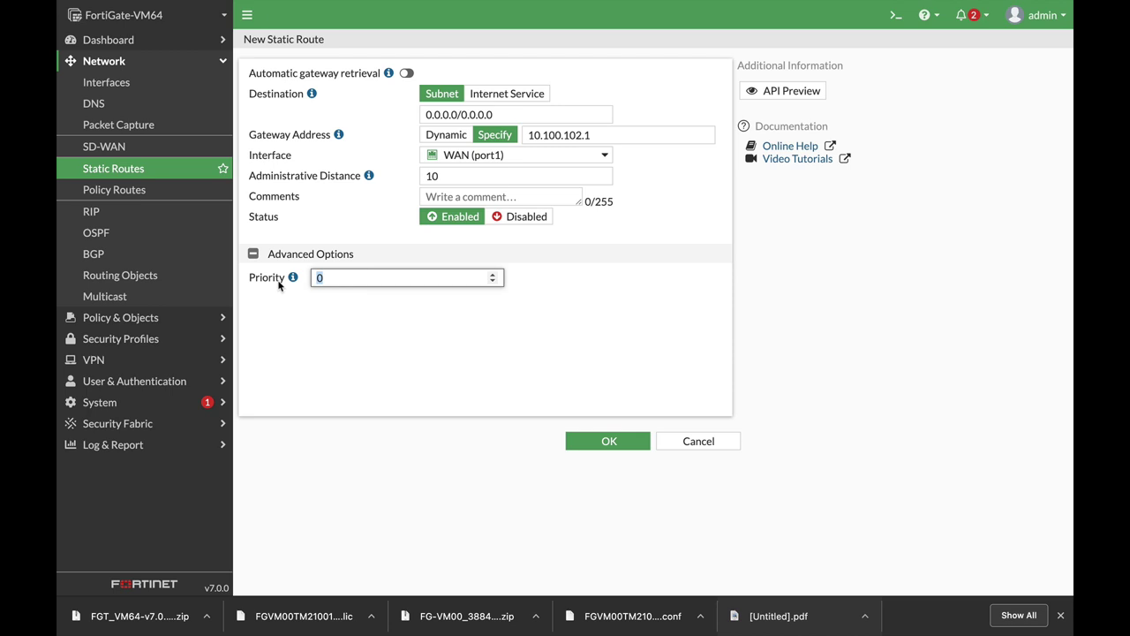
left_click(623, 440)
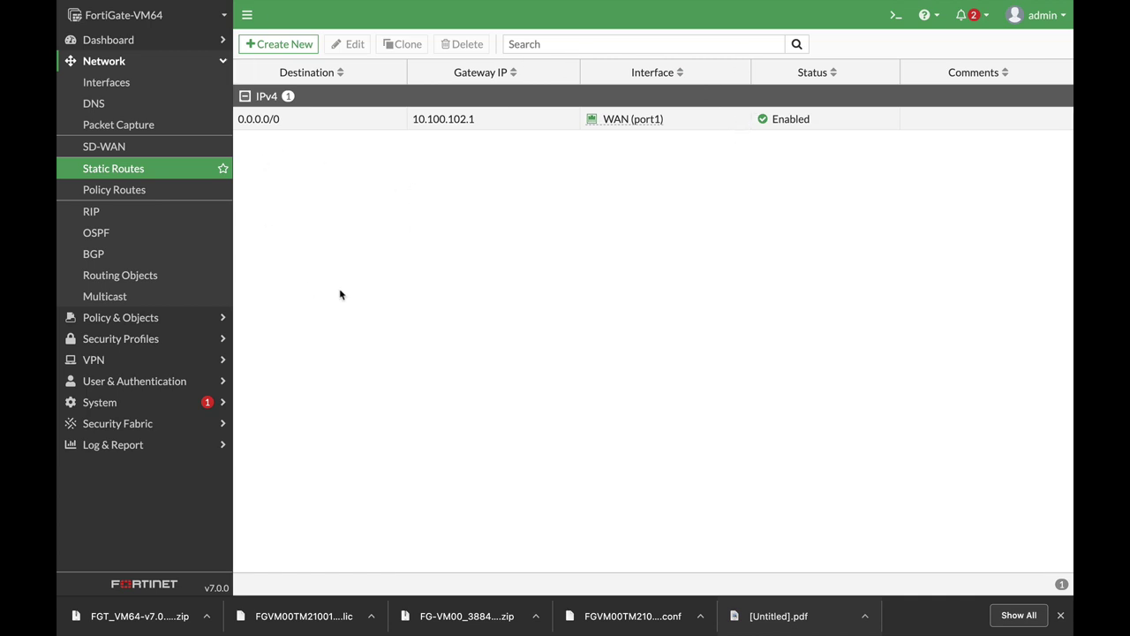
Step: Open the Ubuntu VM full screen from VMware Fusion's virtual machine library
key("super+Tab")
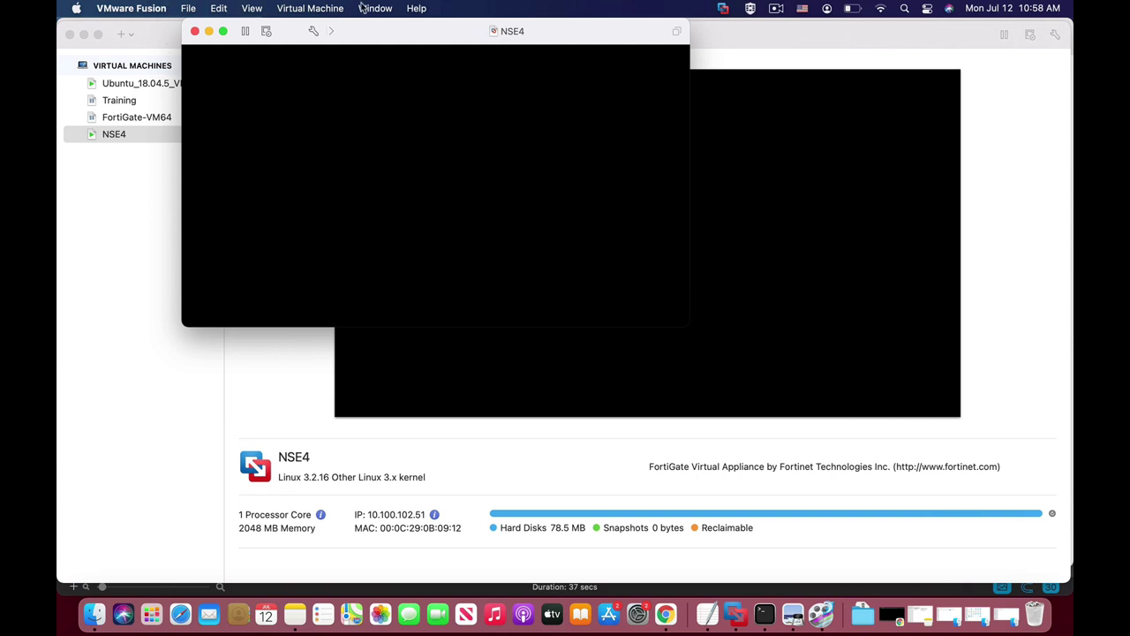
left_click(375, 8)
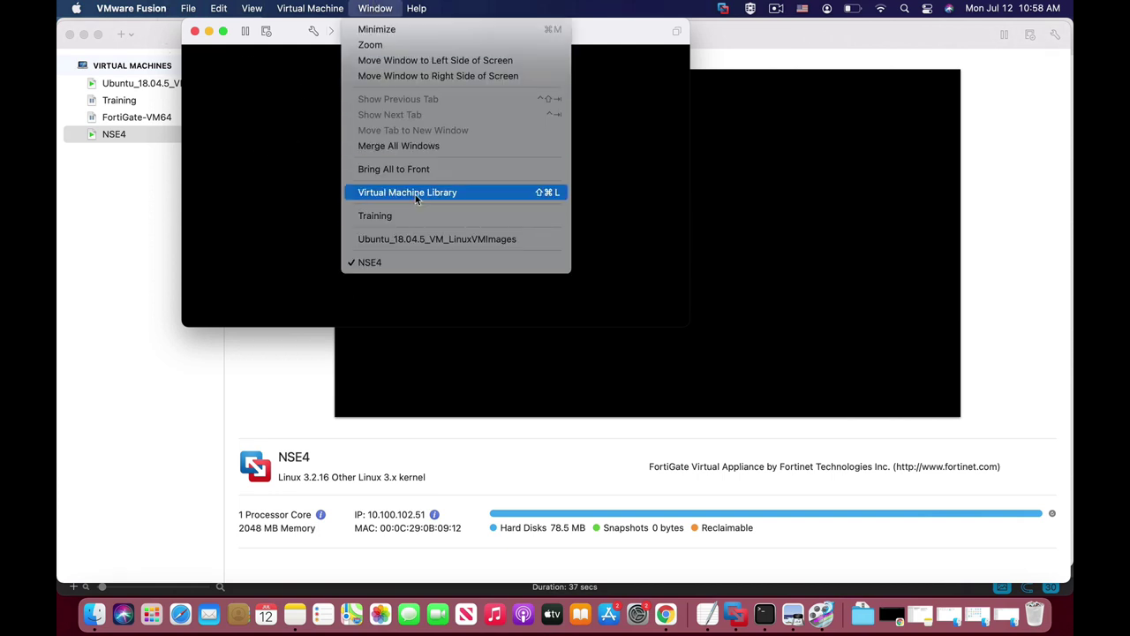
left_click(415, 194)
right_click(150, 88)
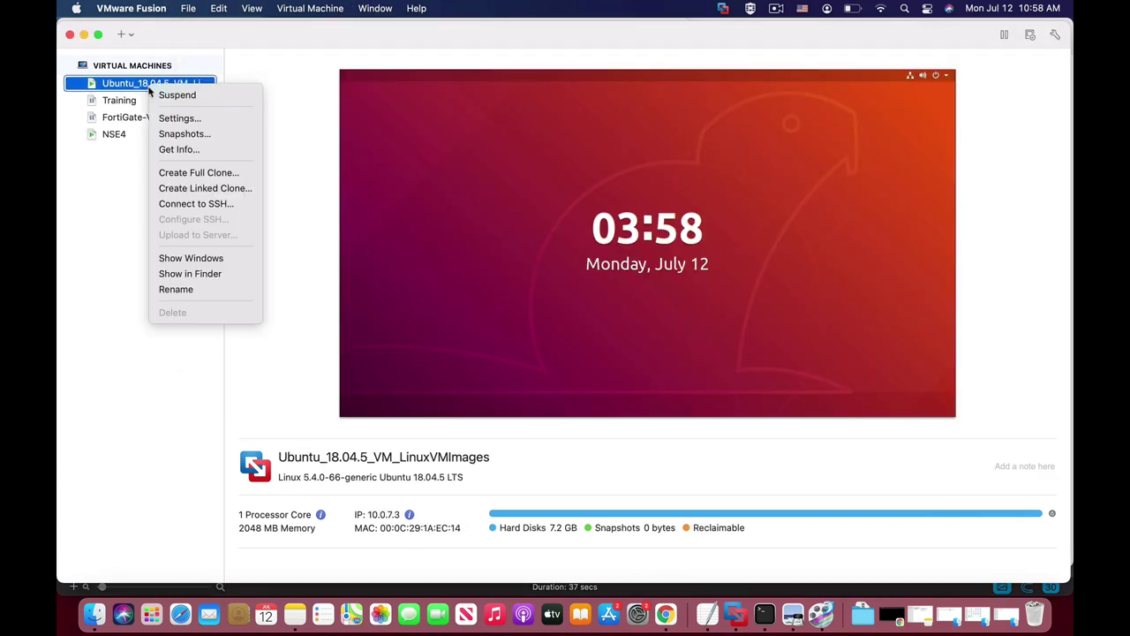
left_click(215, 255)
left_click(385, 231)
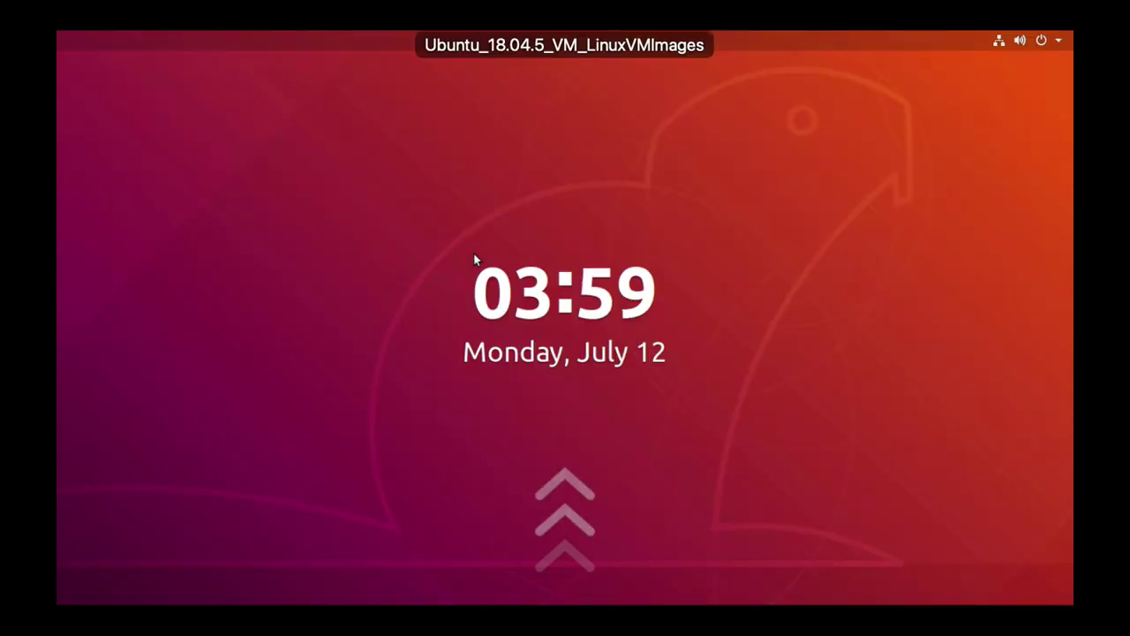
Step: Unlock the Ubuntu session with the account password and minimize the terminal window
left_click(473, 253)
type("u")
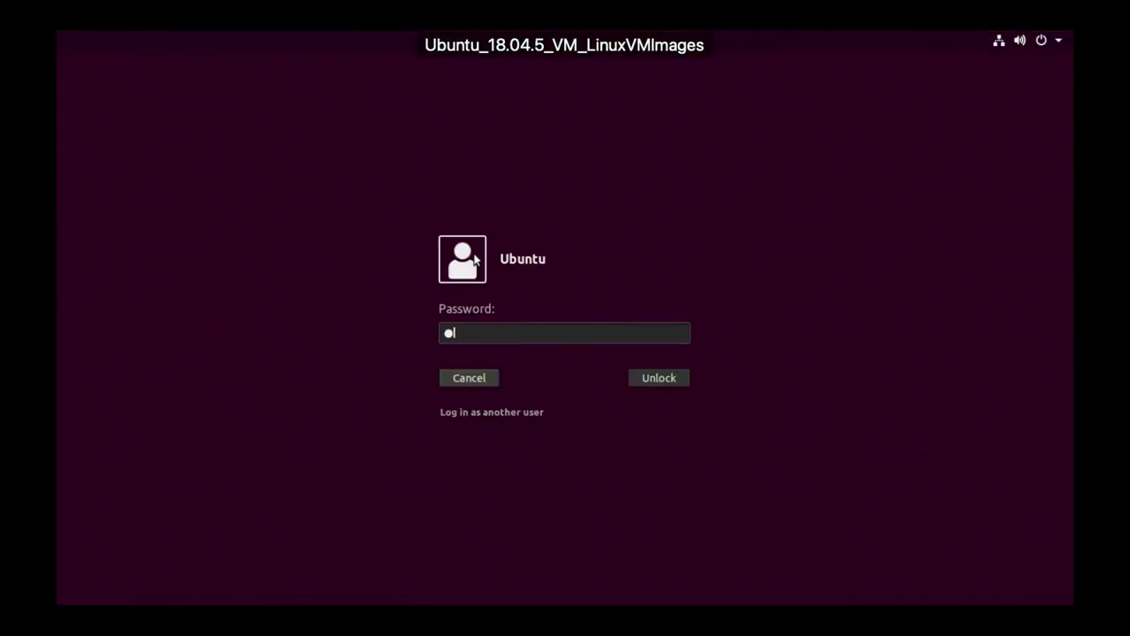
type("buntu")
key("Return")
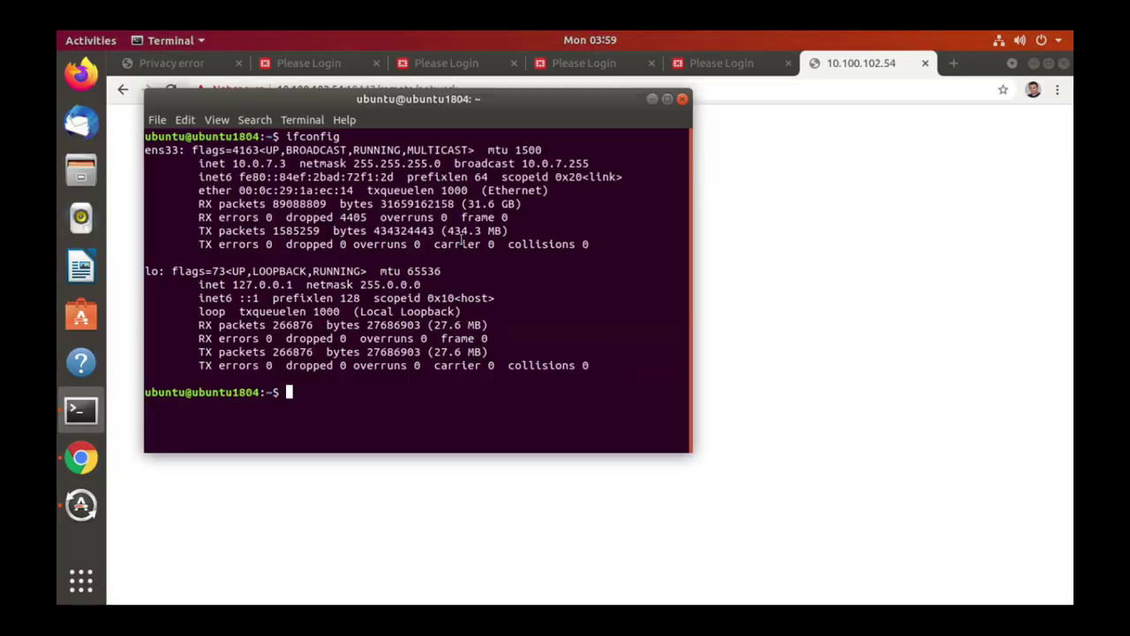
left_click(652, 99)
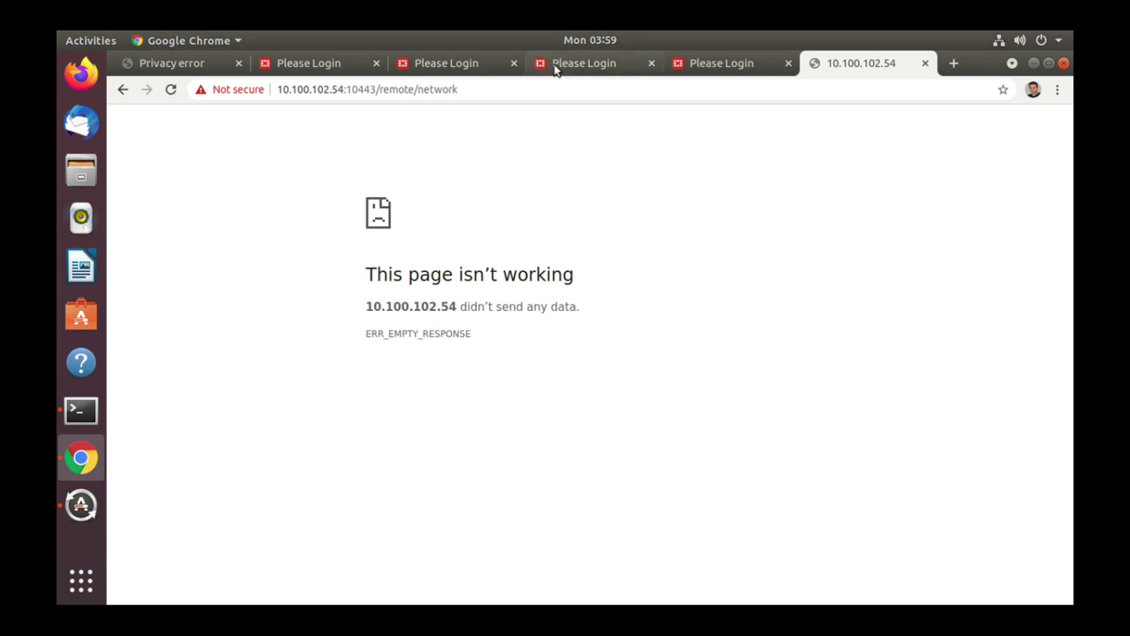
Step: Check the wired IPv4 settings: address 10.0.7.3, gateway 10.0.7.1, DNS 8.8.8.8, then return to Chrome
left_click(998, 41)
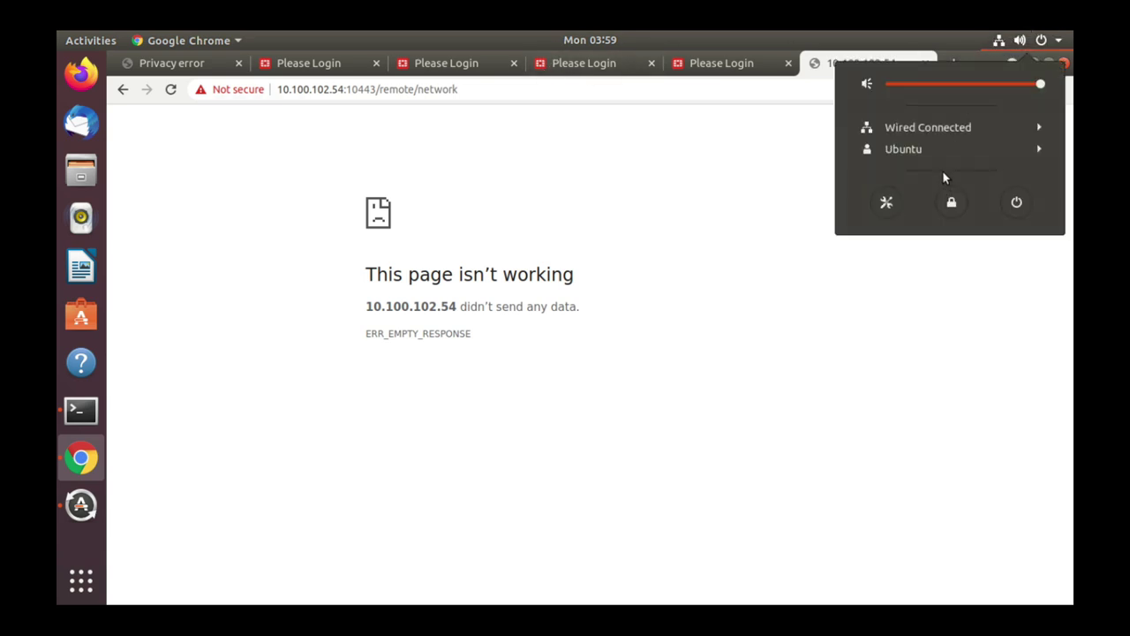
left_click(921, 131)
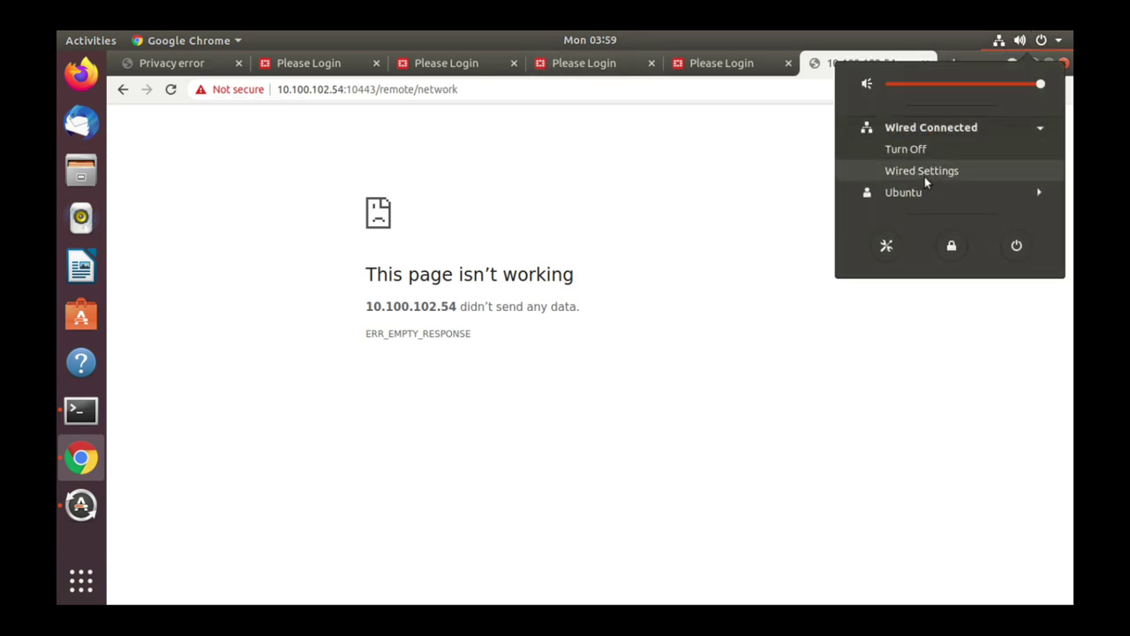
left_click(924, 174)
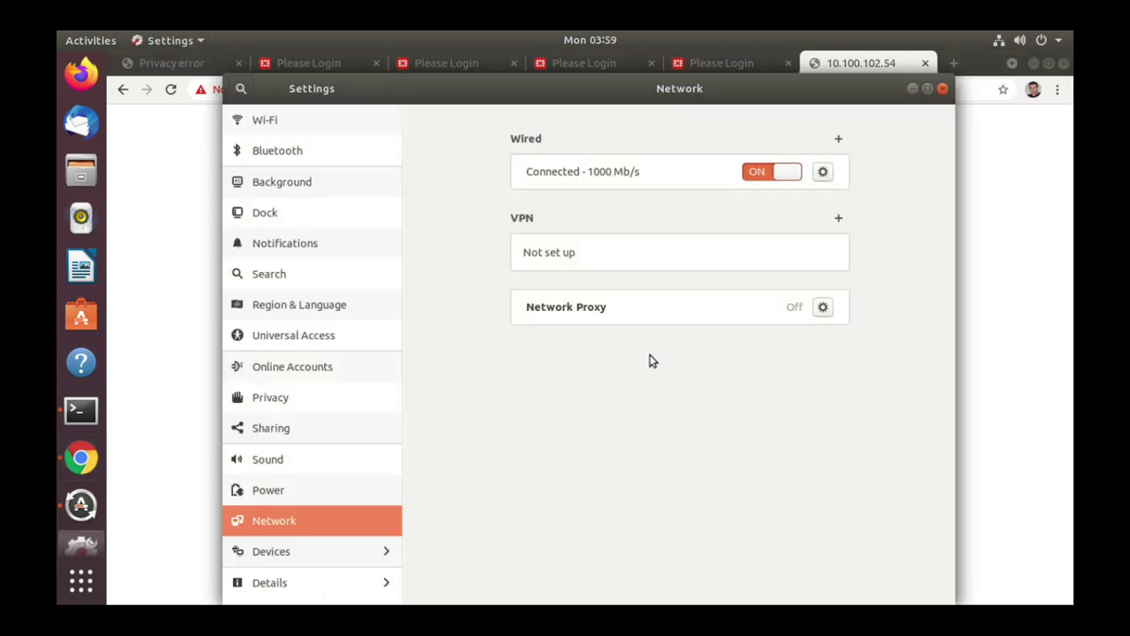
left_click(821, 181)
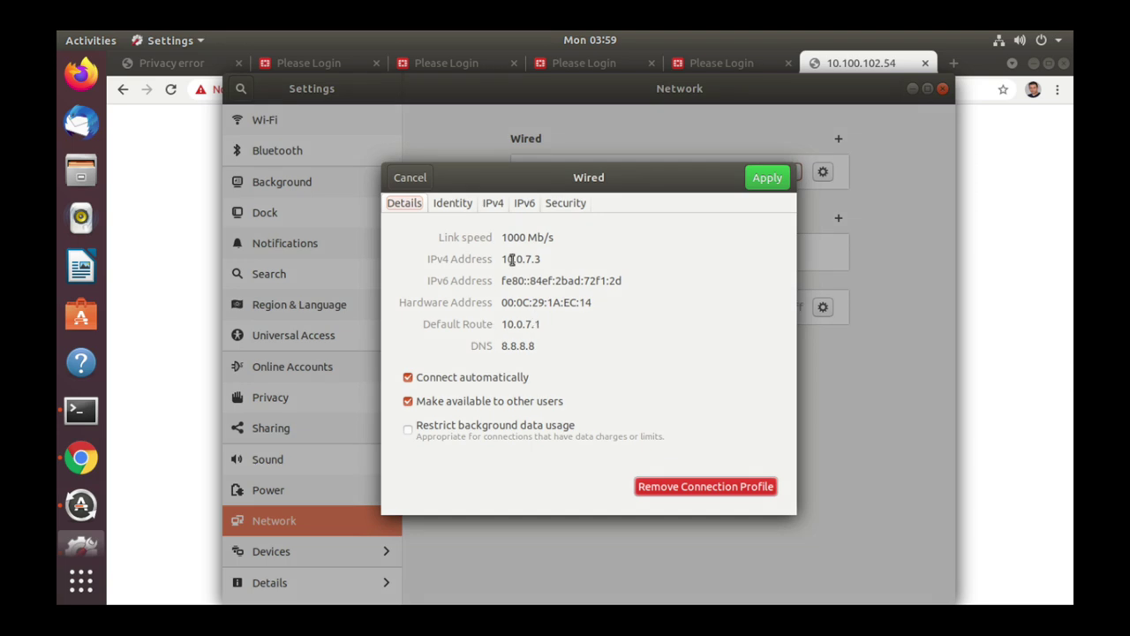
left_click_drag(514, 258, 562, 258)
left_click(493, 202)
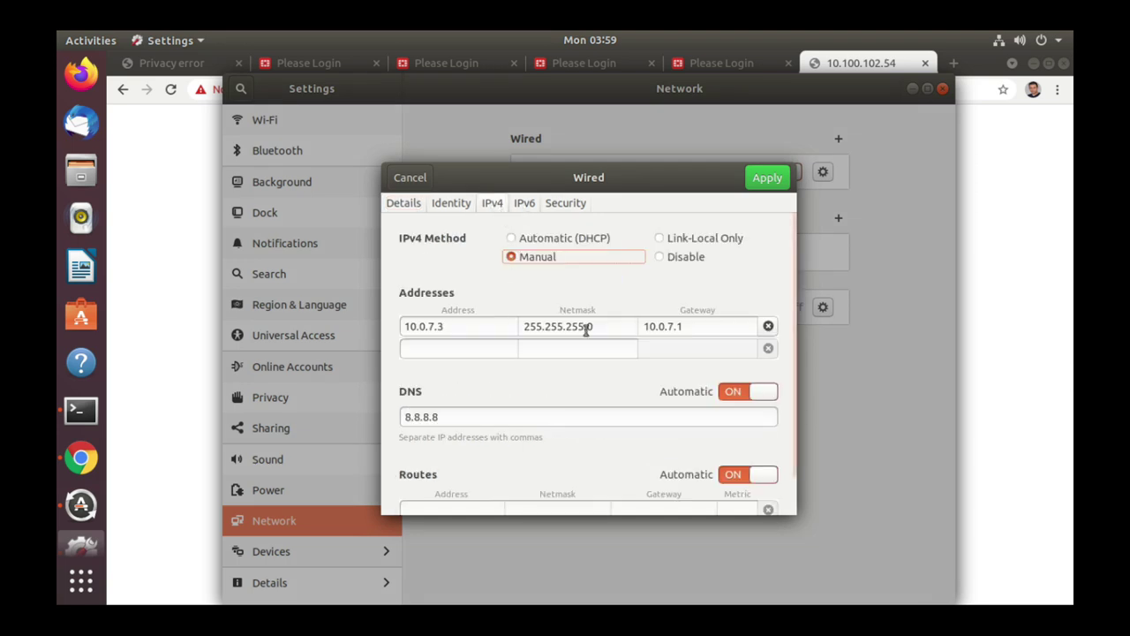
left_click(464, 328)
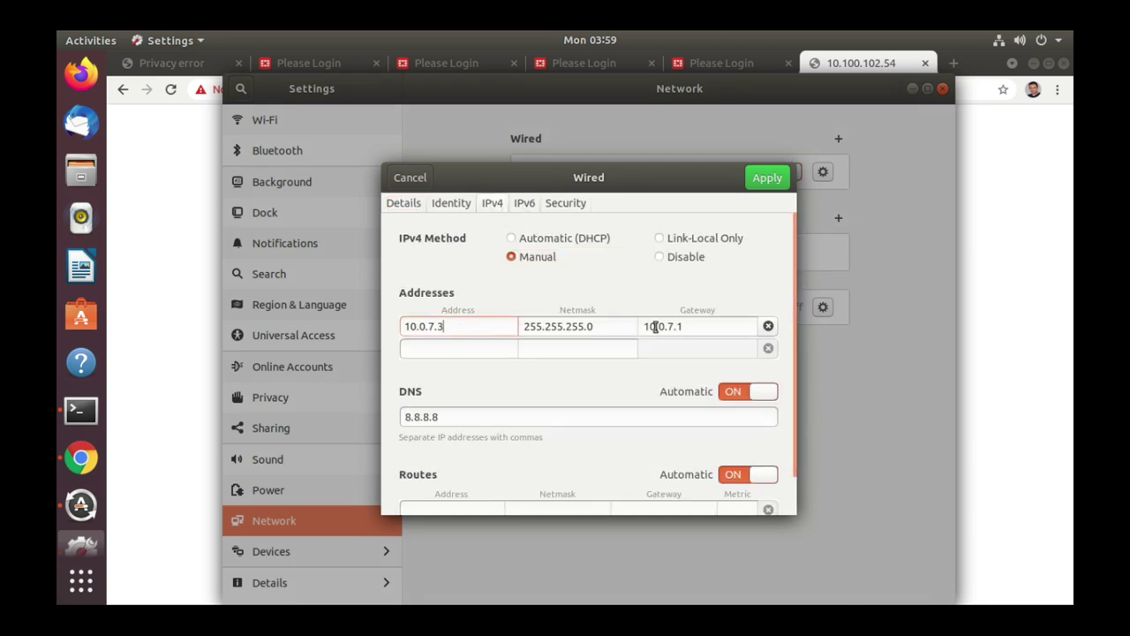
left_click(717, 335)
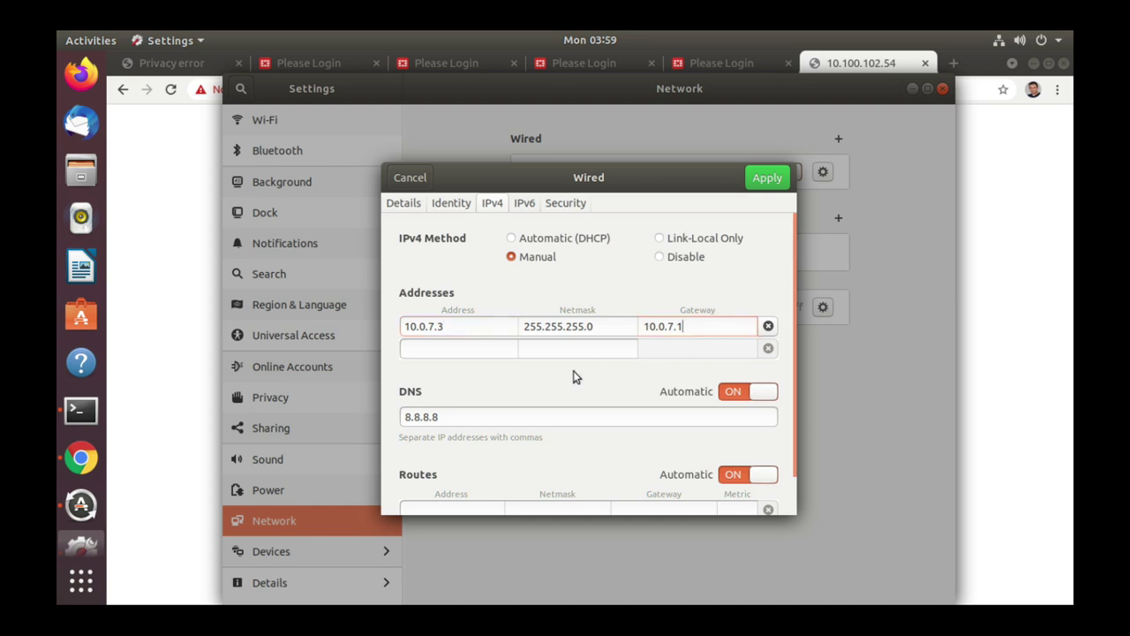
left_click(467, 419)
left_click(187, 181)
Step: Load cnn.com in the Ubuntu client's Chrome, then switch back to the host browser
left_click(390, 95)
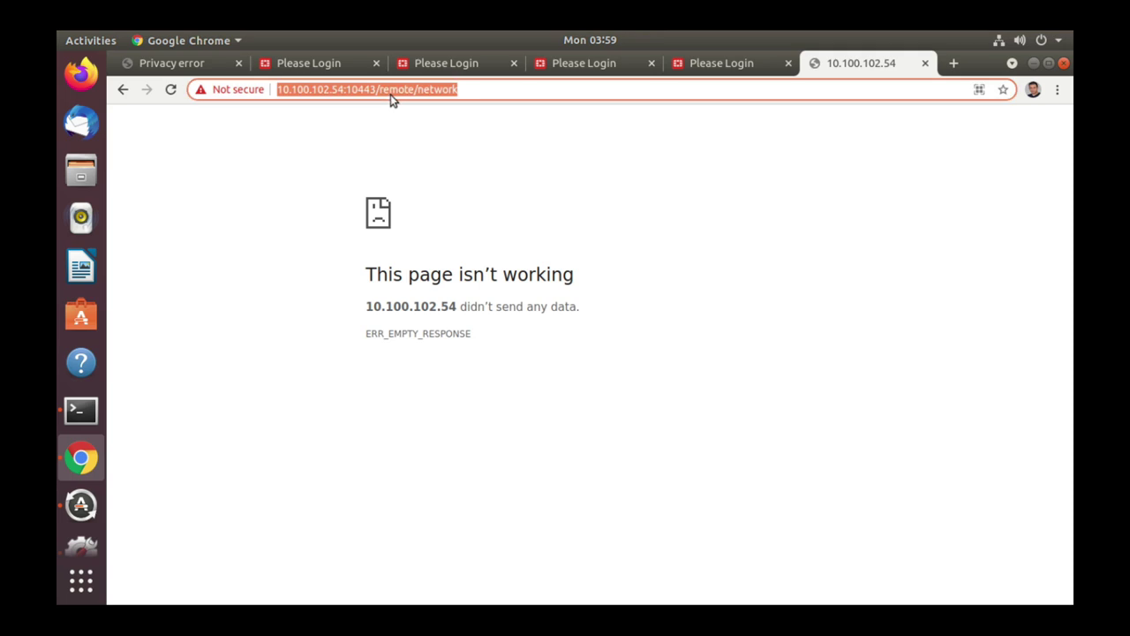
type("cnn.com")
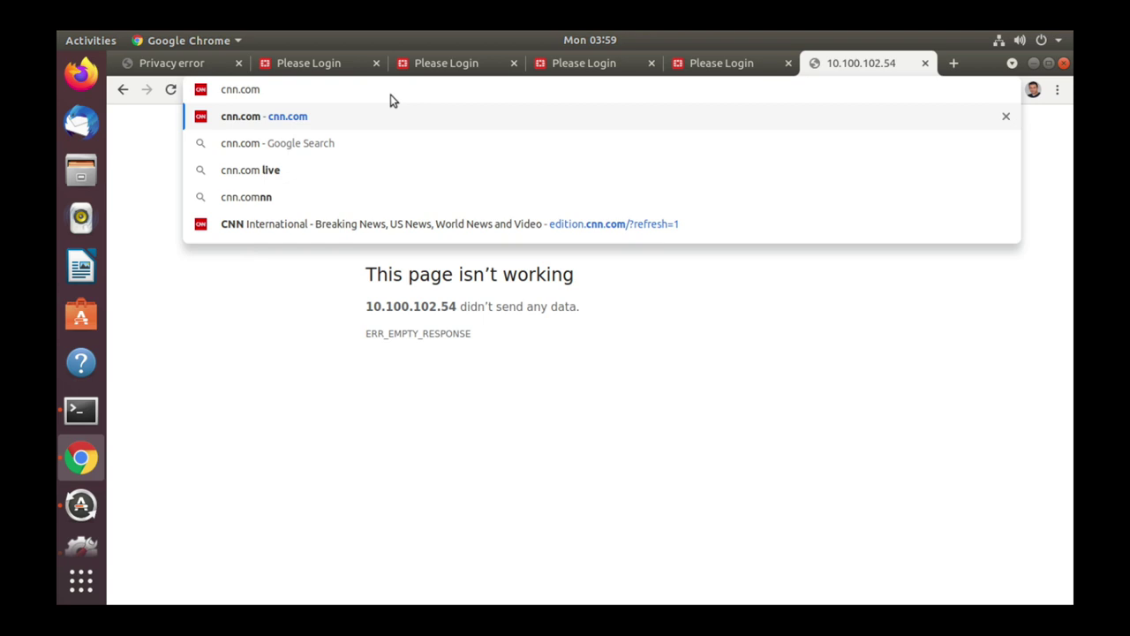
key("Return")
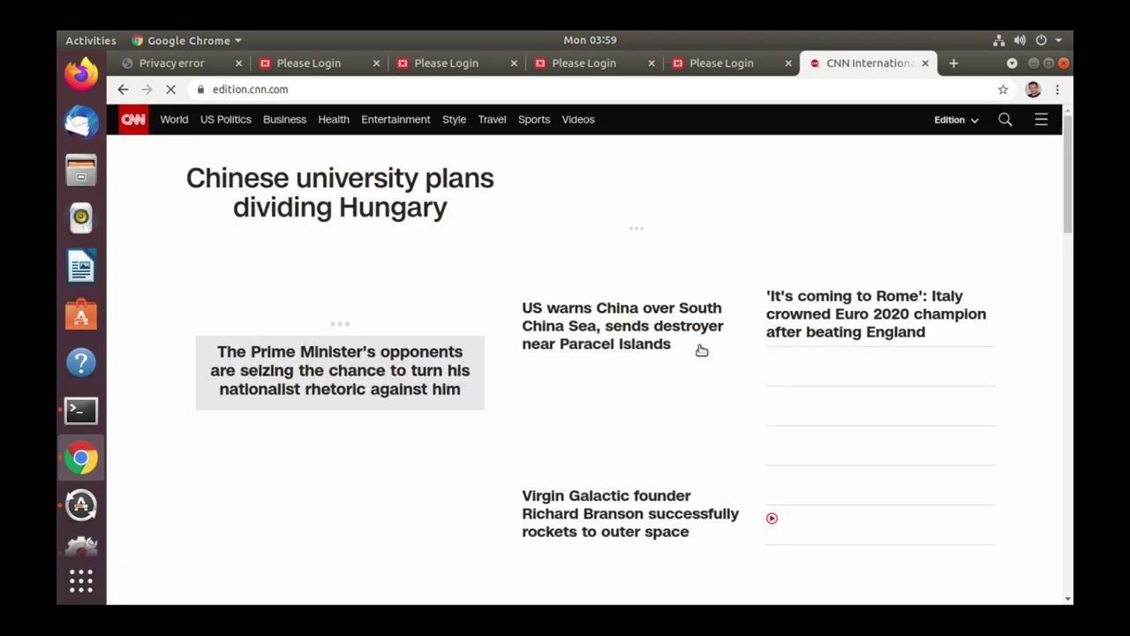
key("super+Tab")
Step: Review the port2 and port1 interfaces, firewall policies, static routes, then the Administrators list
left_click(320, 344)
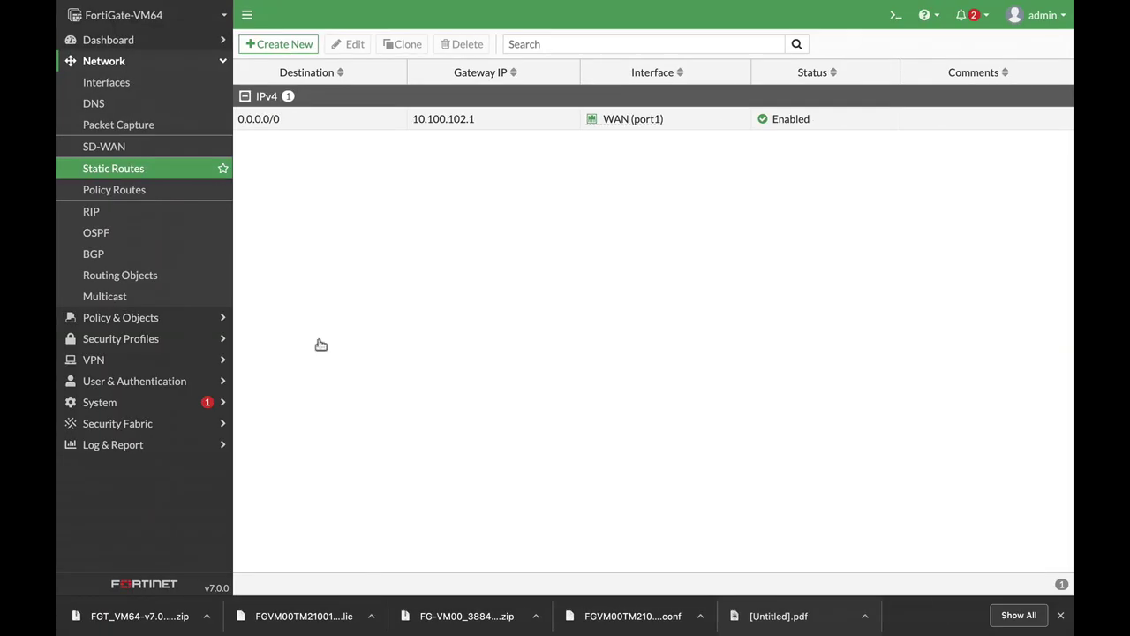
left_click(145, 82)
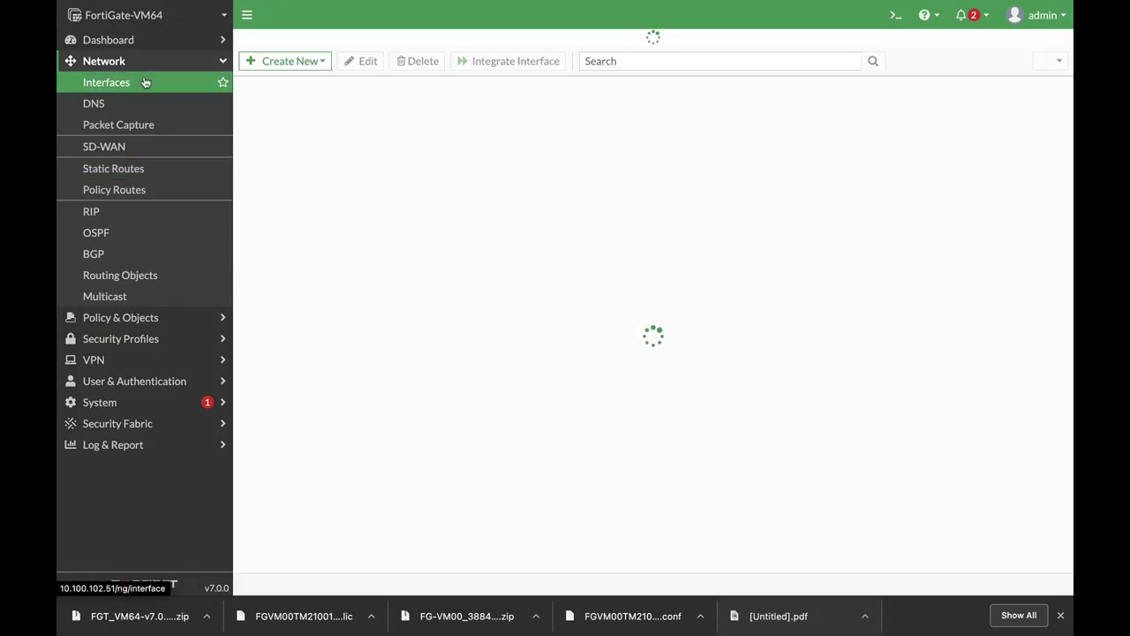
left_click(315, 277)
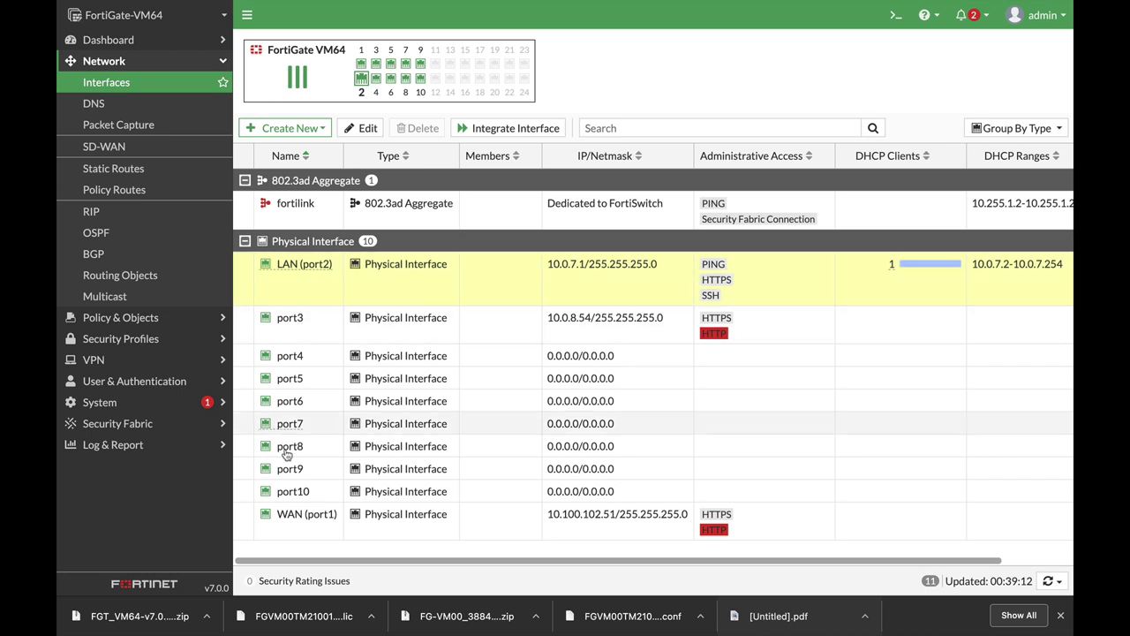
left_click(298, 510)
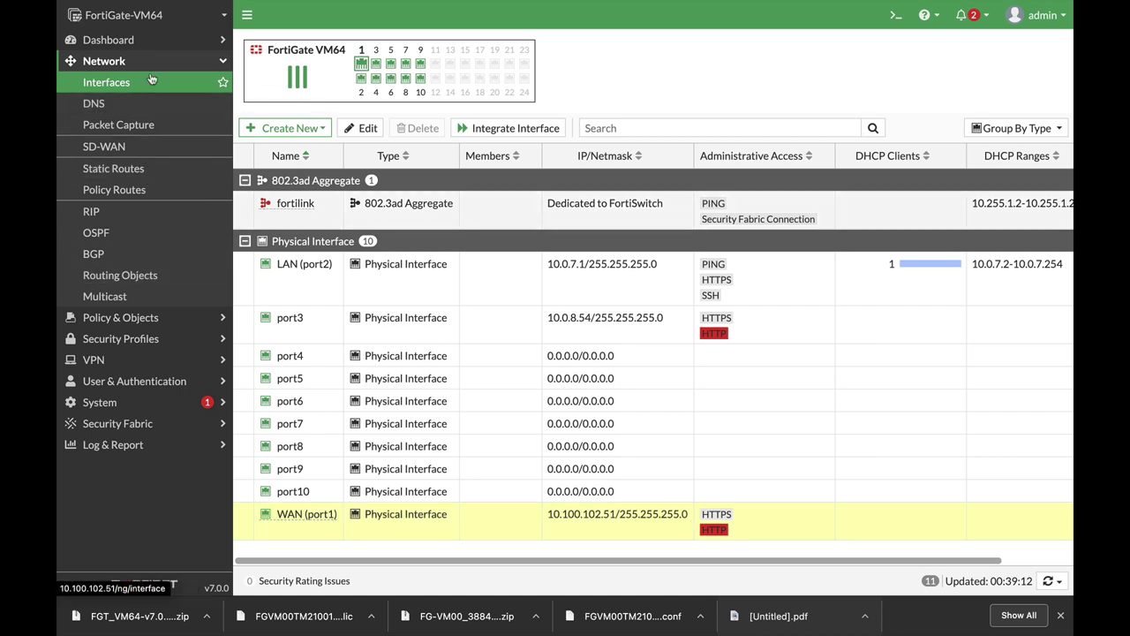
left_click(136, 318)
left_click(141, 108)
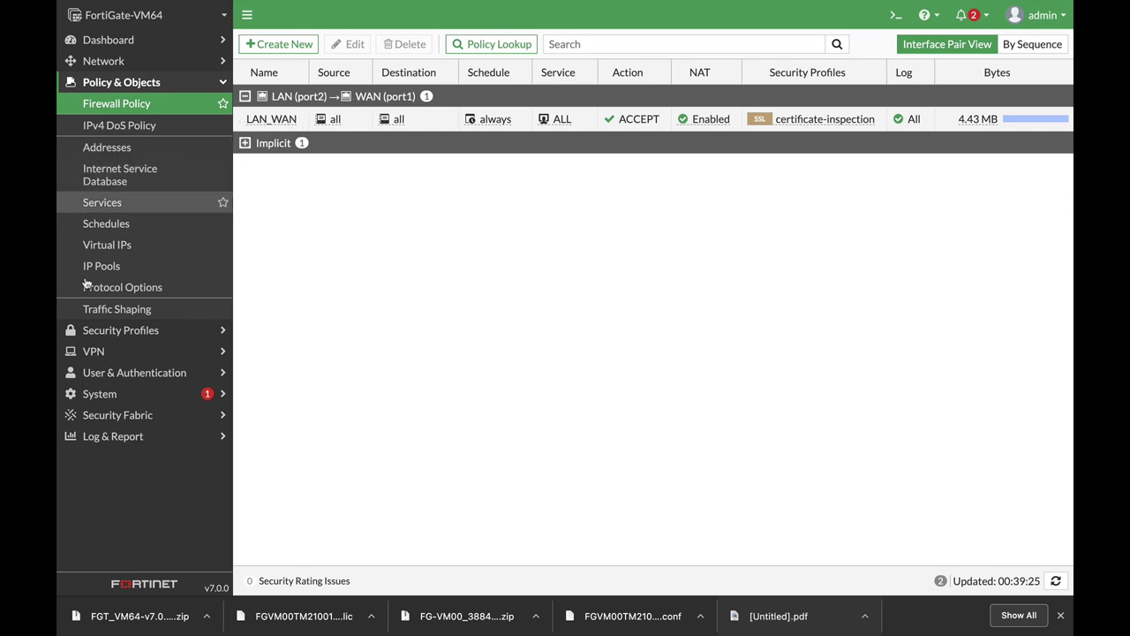
left_click(132, 62)
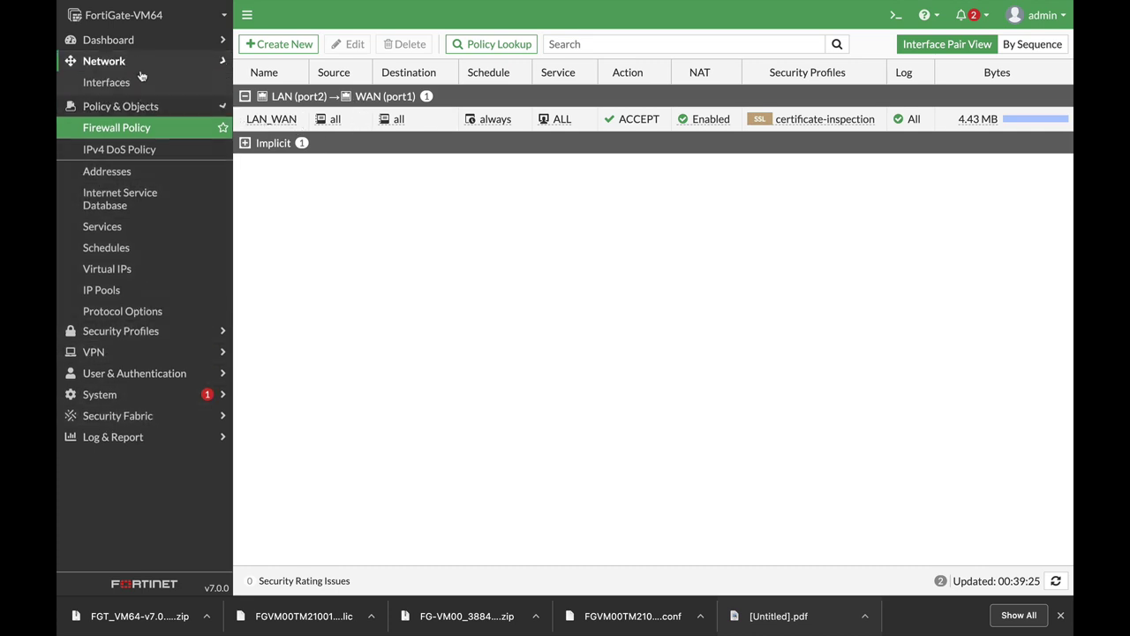
left_click(131, 173)
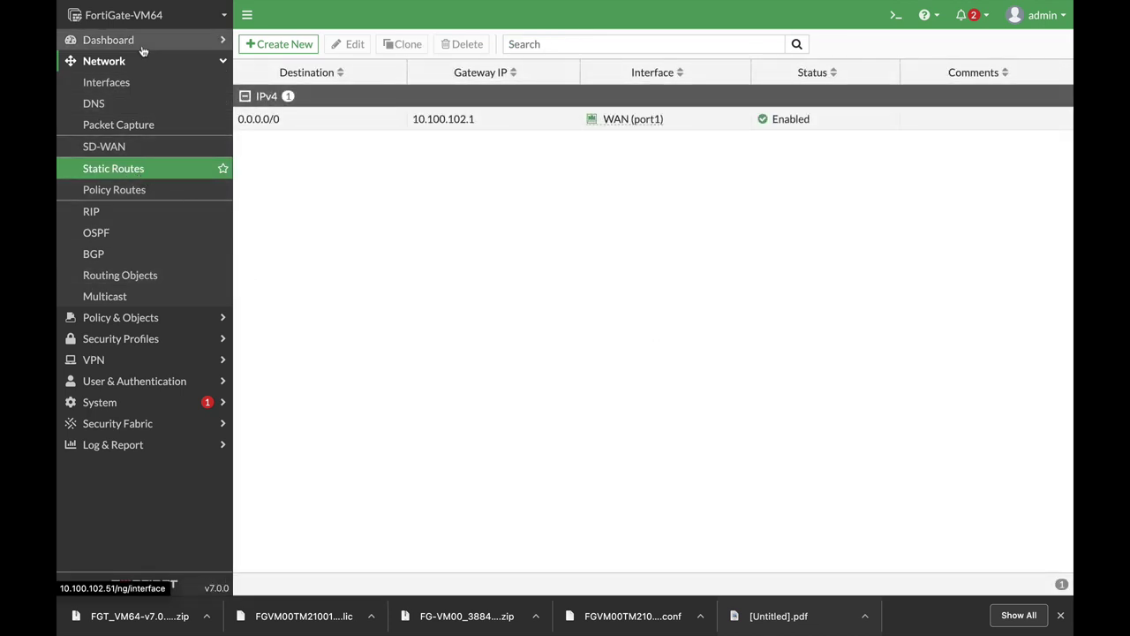
left_click(99, 403)
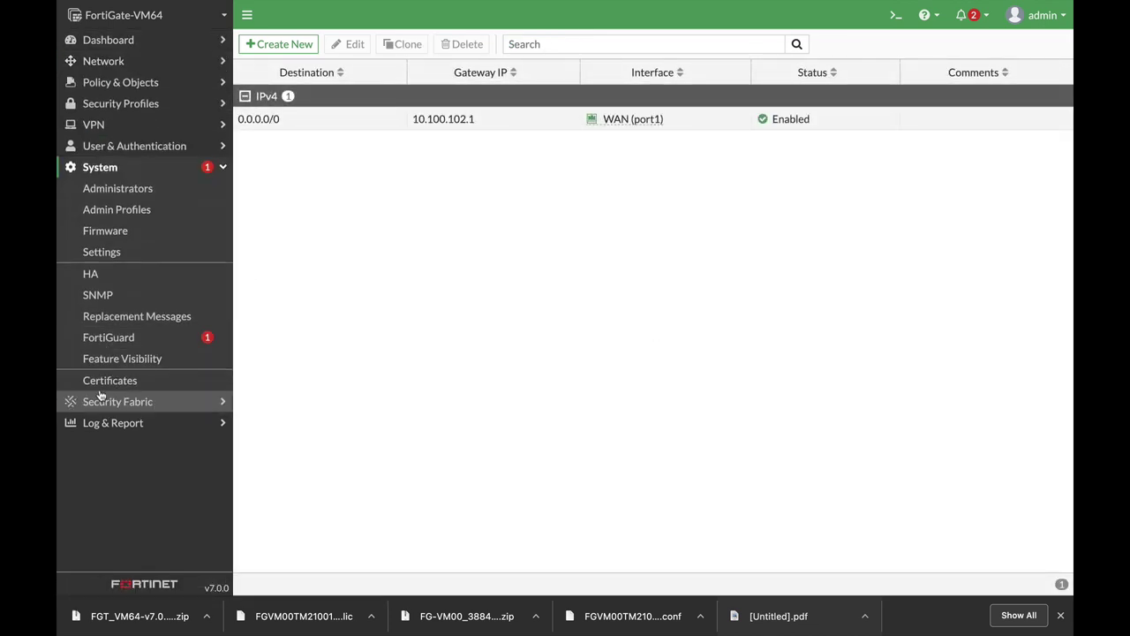
left_click(119, 188)
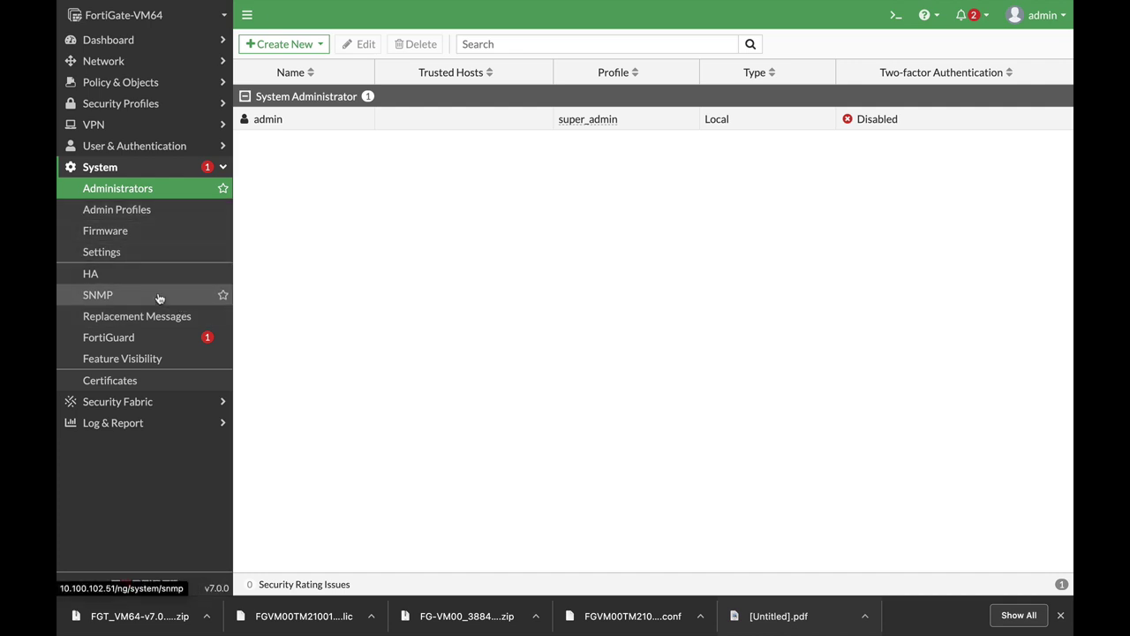
Step: Run 'get system session list' in the CLI console, confirm 10.0.7.3 is NATed to 10.100.102.51, then clear and minimize it
left_click(895, 15)
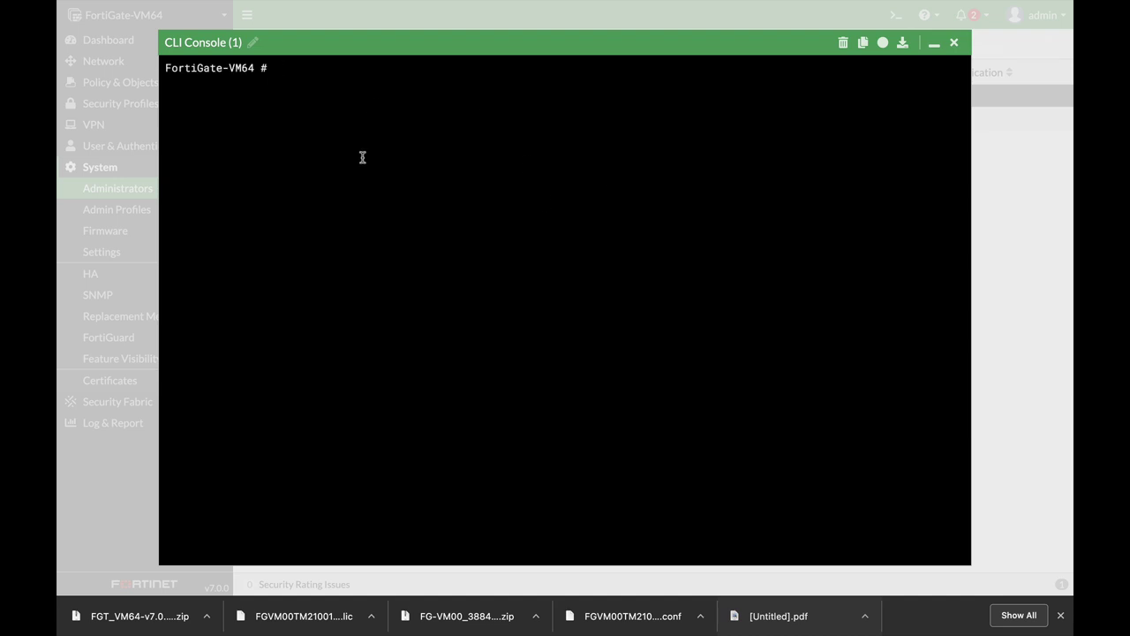
type("get system session")
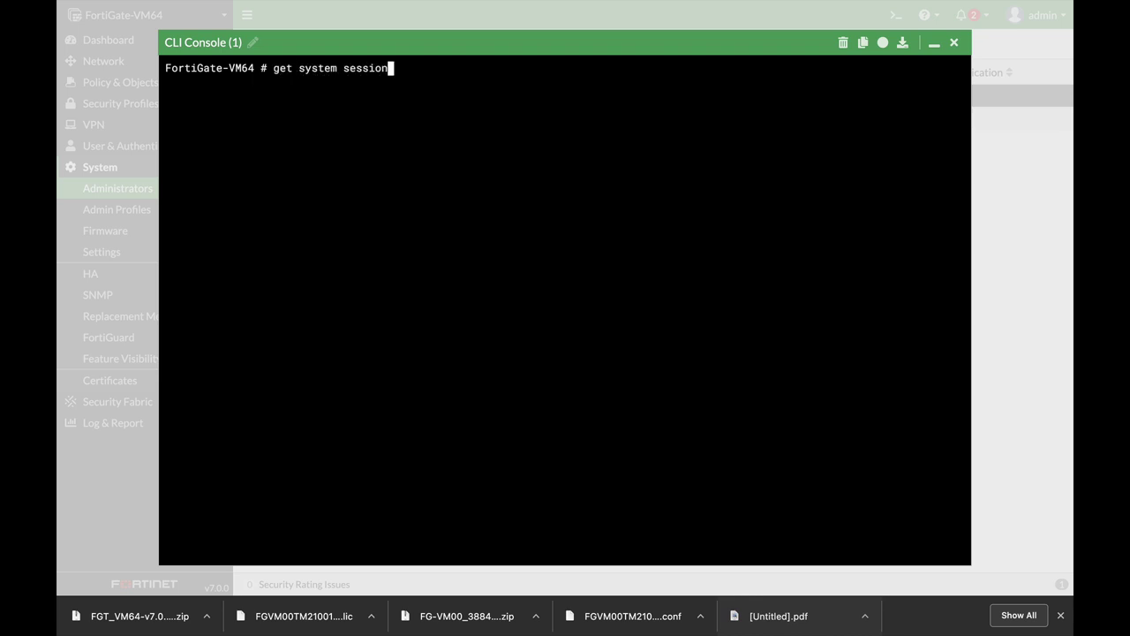
type(" list")
key("Return")
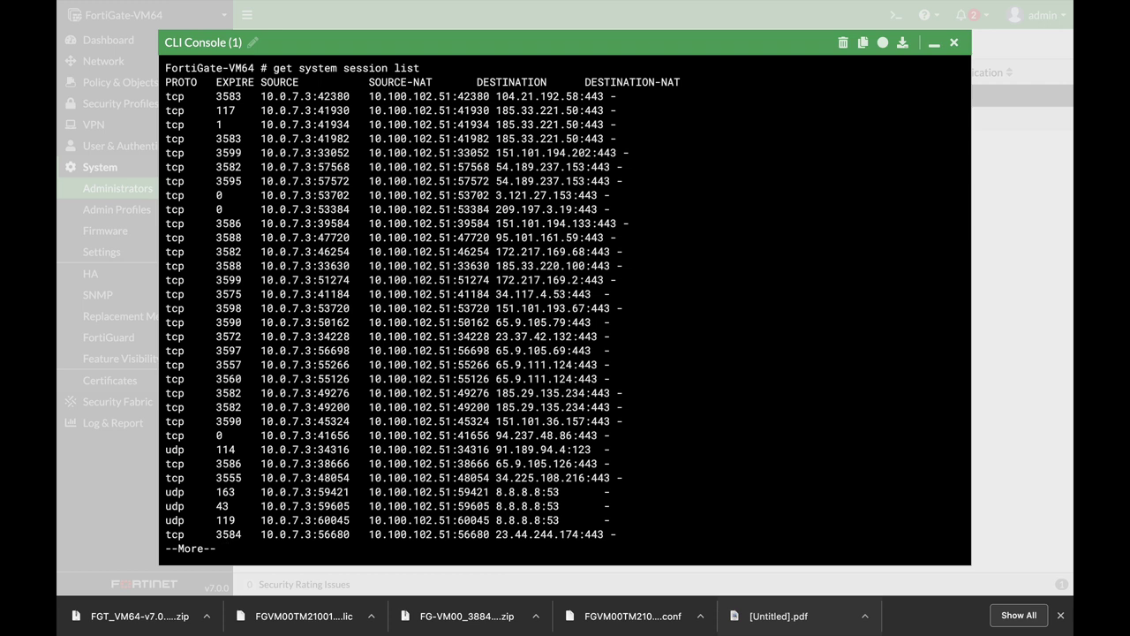
left_click_drag(313, 96, 359, 448)
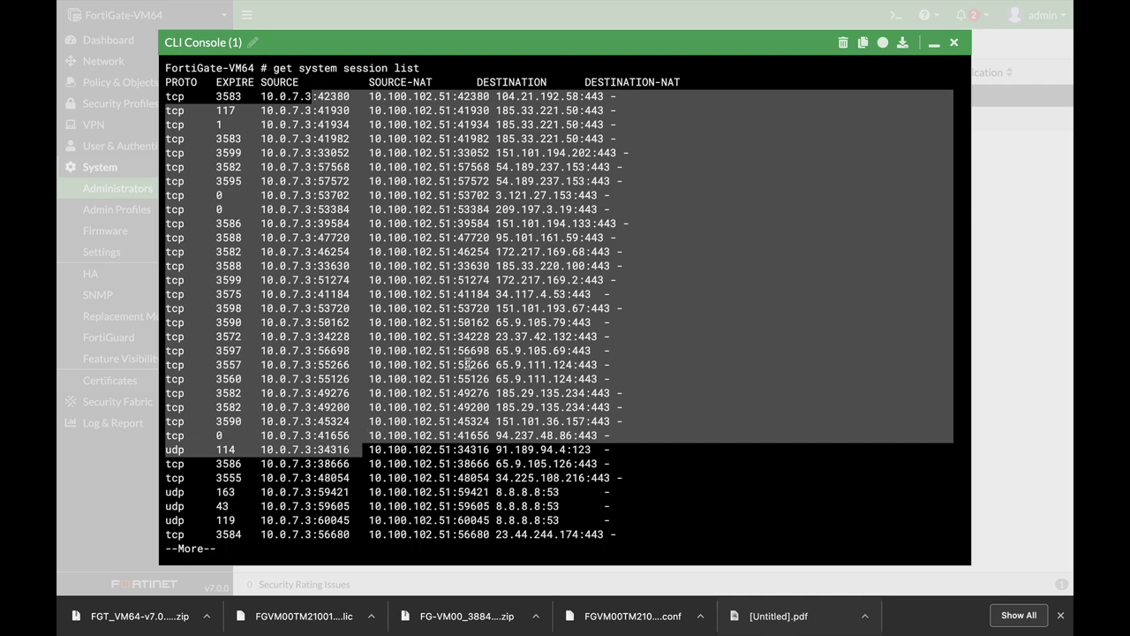
key("Return")
key("Return")
key("Return")
key("Return")
key("Return")
key("Return")
key("Return")
key("Return")
key("Return")
key("Return")
key("Return")
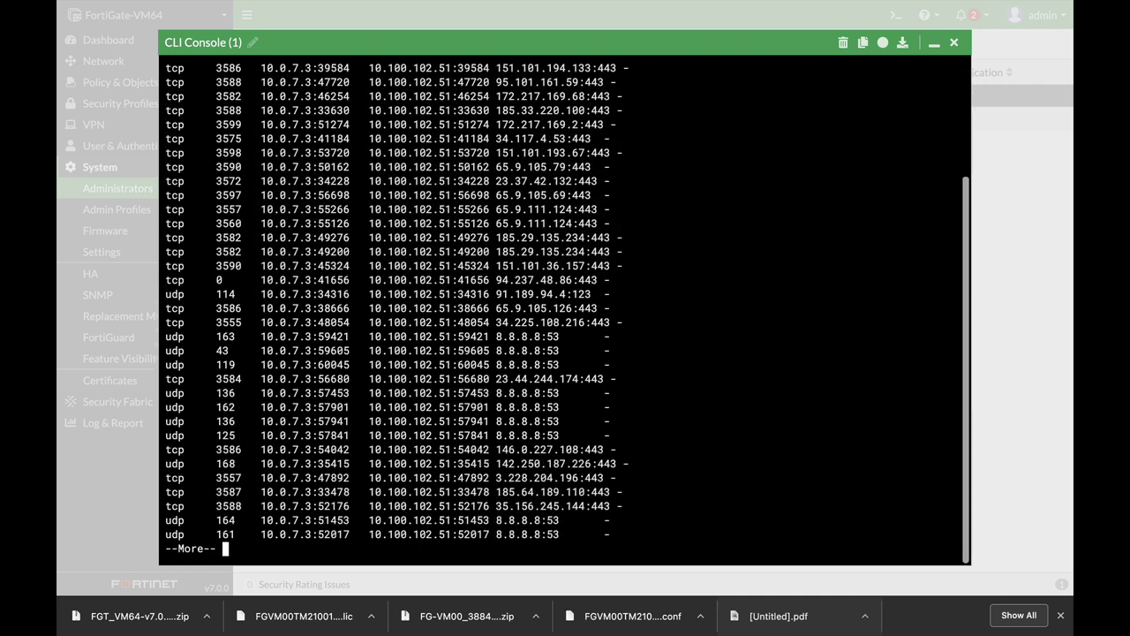
left_click_drag(338, 364, 478, 362)
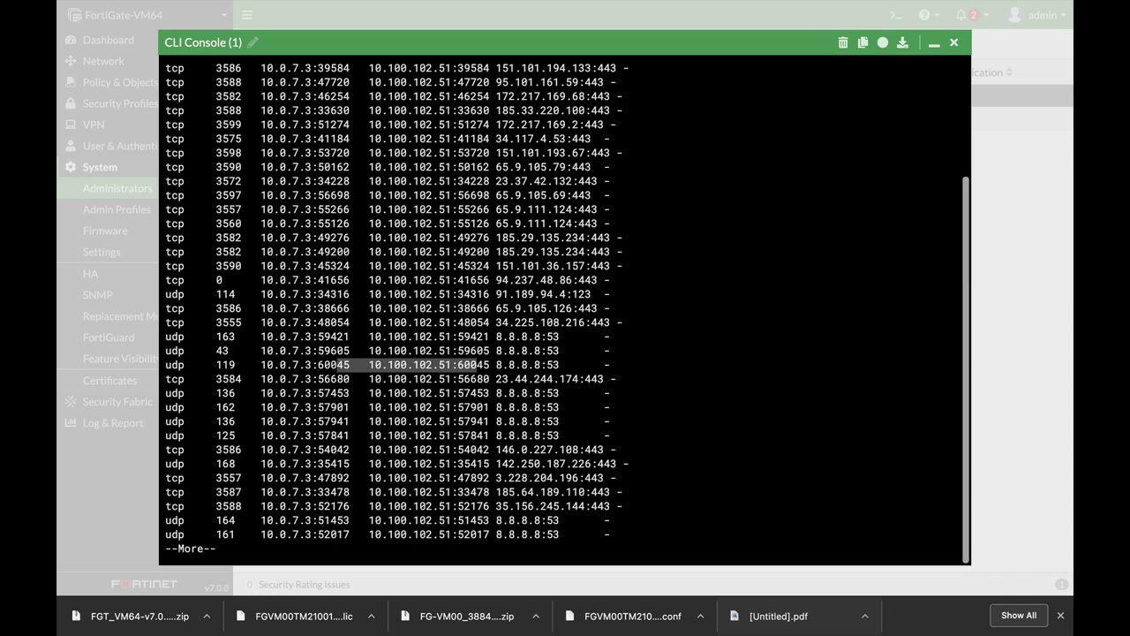
left_click(843, 44)
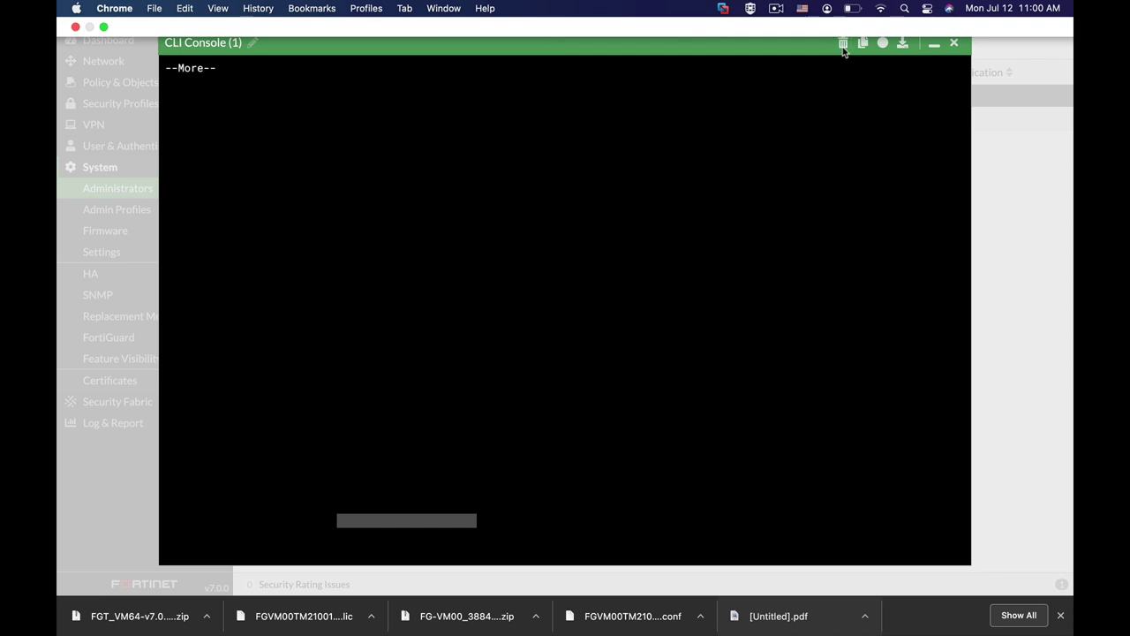
left_click(934, 43)
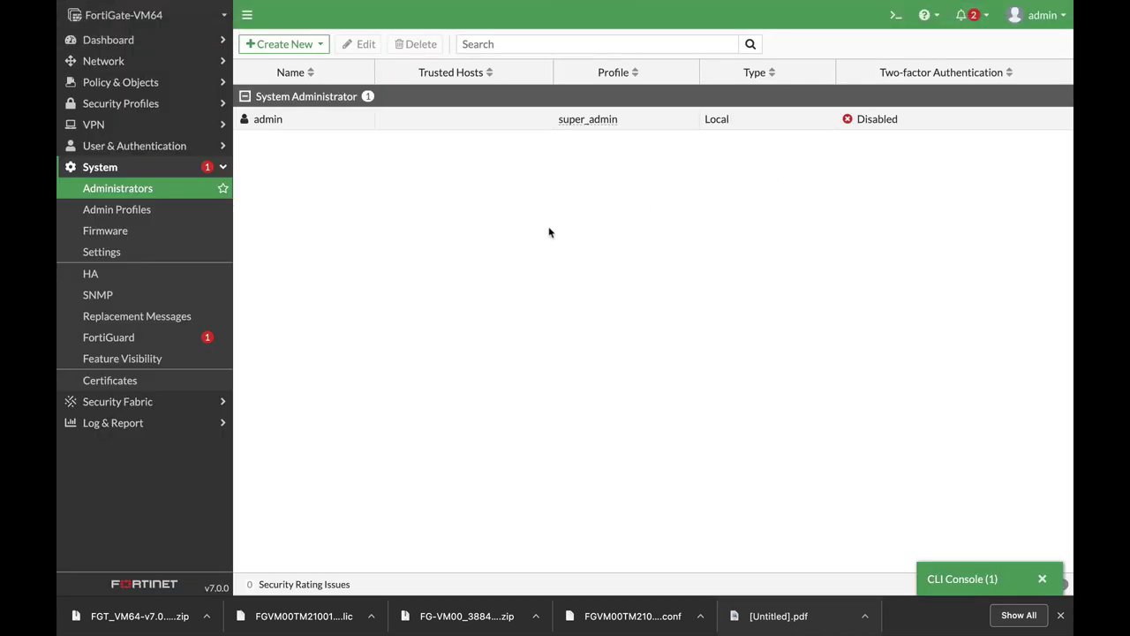
Step: Run system status in a second CLI console, highlighting version v7.0.0, Virus-DB, NAT mode and root VDOM
left_click(894, 16)
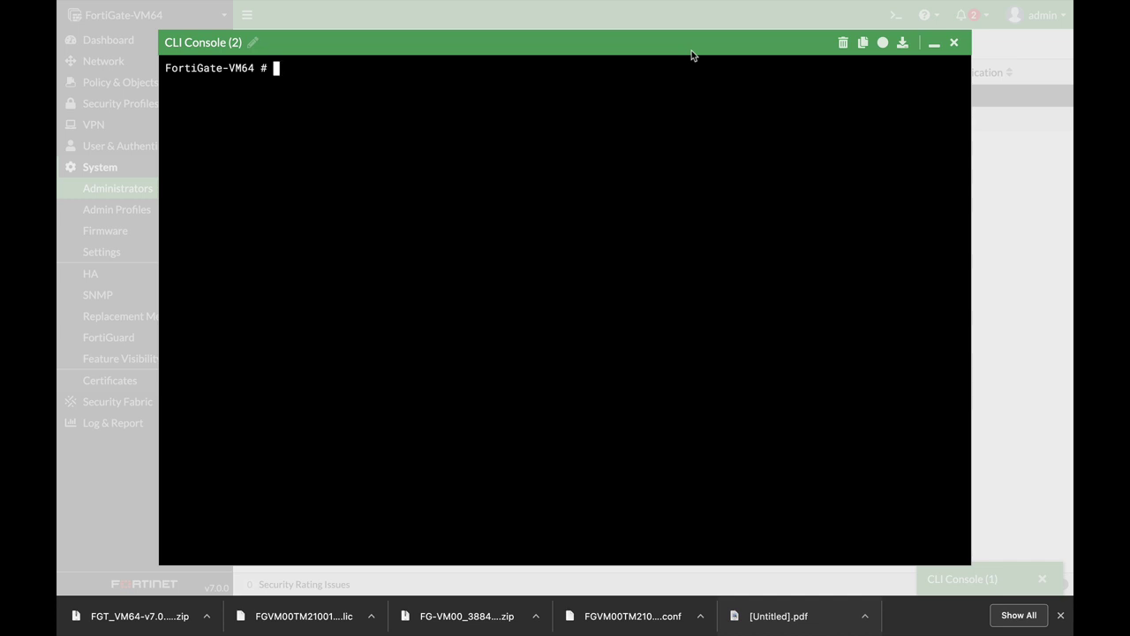
type("system status")
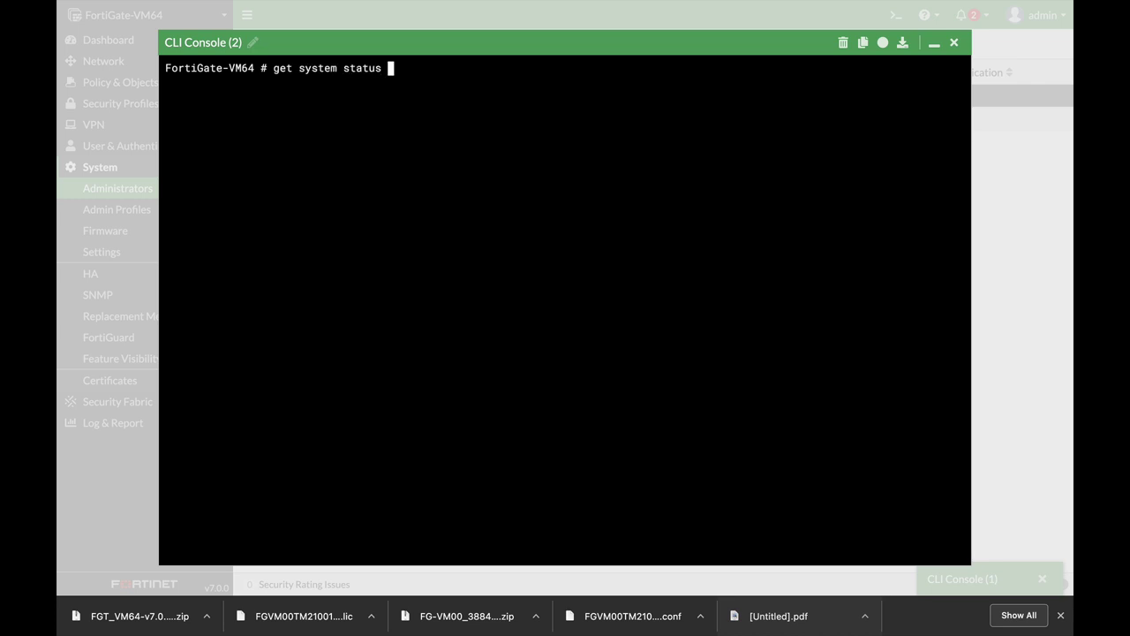
key("Return")
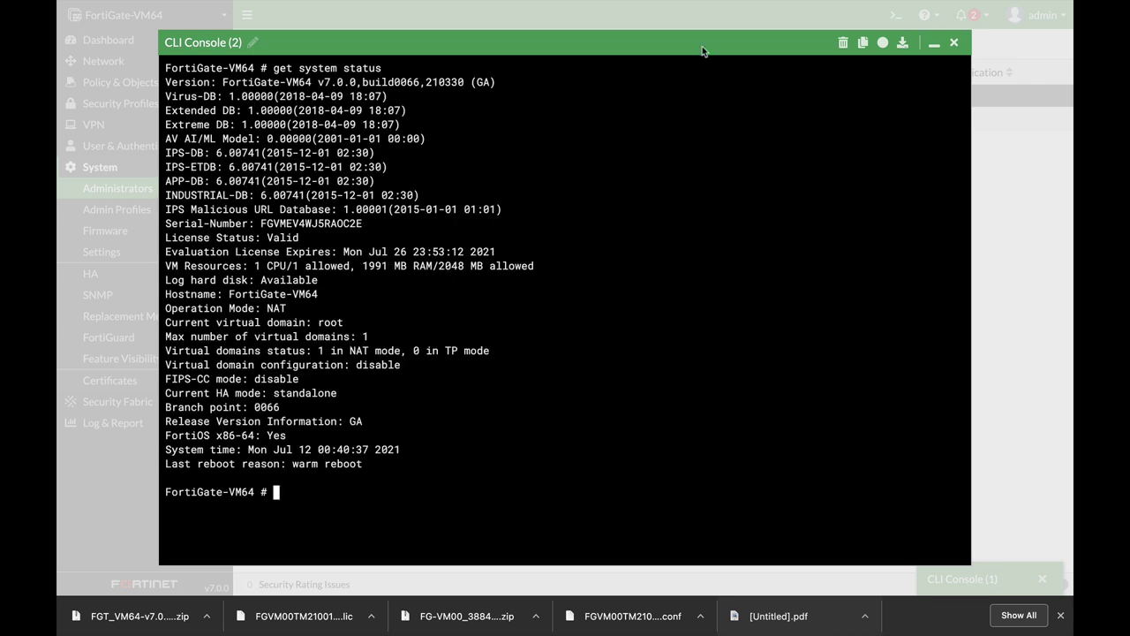
left_click_drag(263, 79, 477, 82)
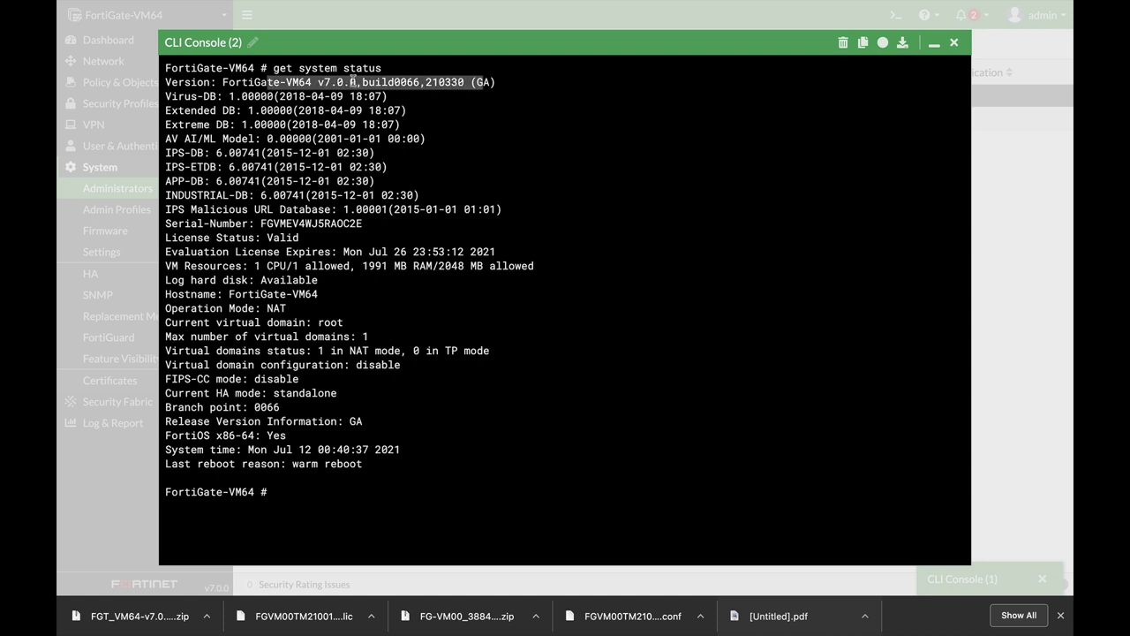
left_click_drag(274, 97, 439, 96)
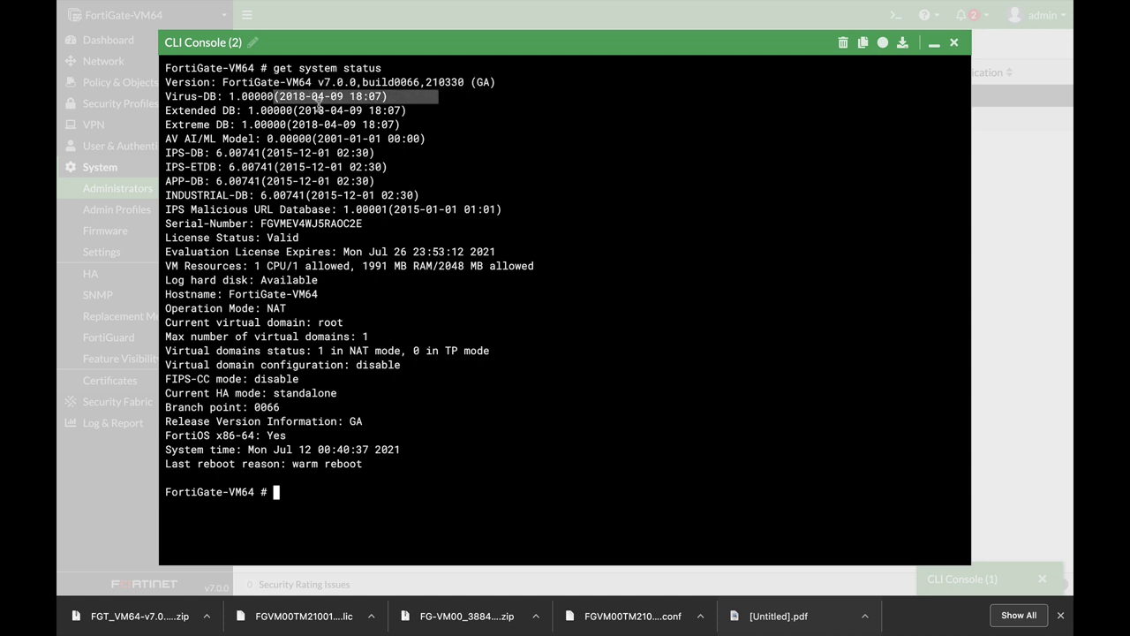
left_click(241, 139)
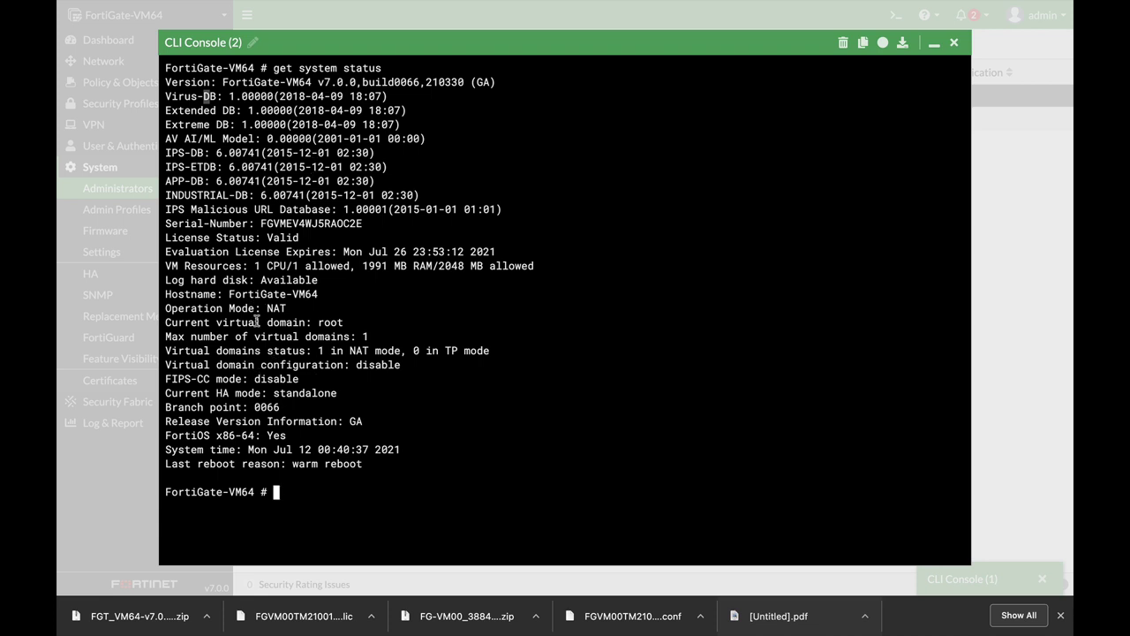
left_click_drag(261, 308, 298, 308)
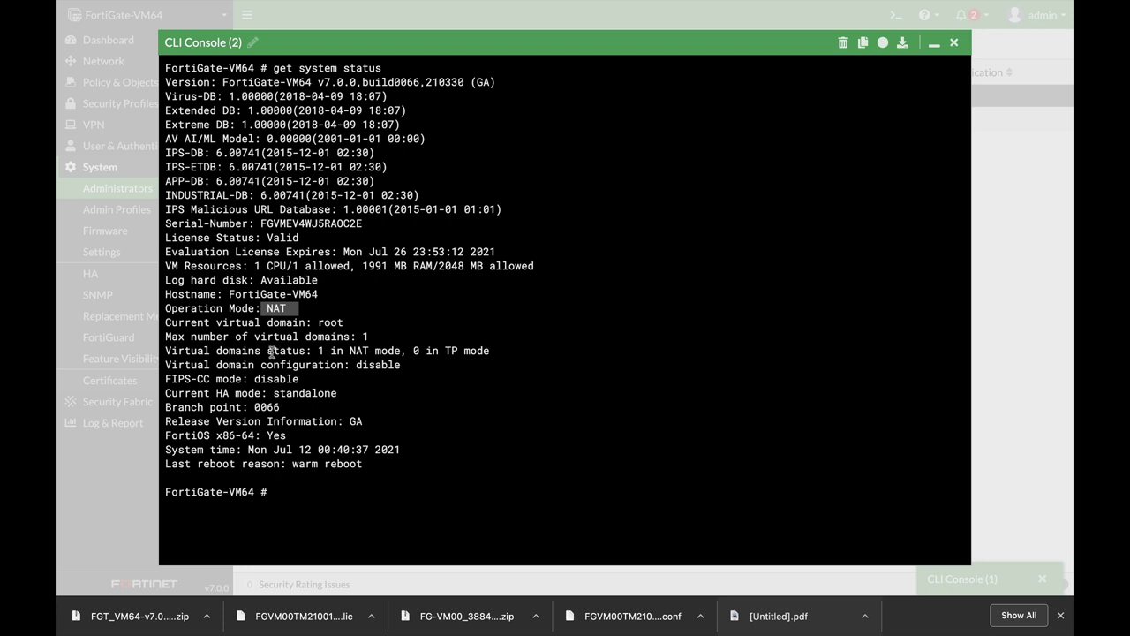
left_click(268, 307)
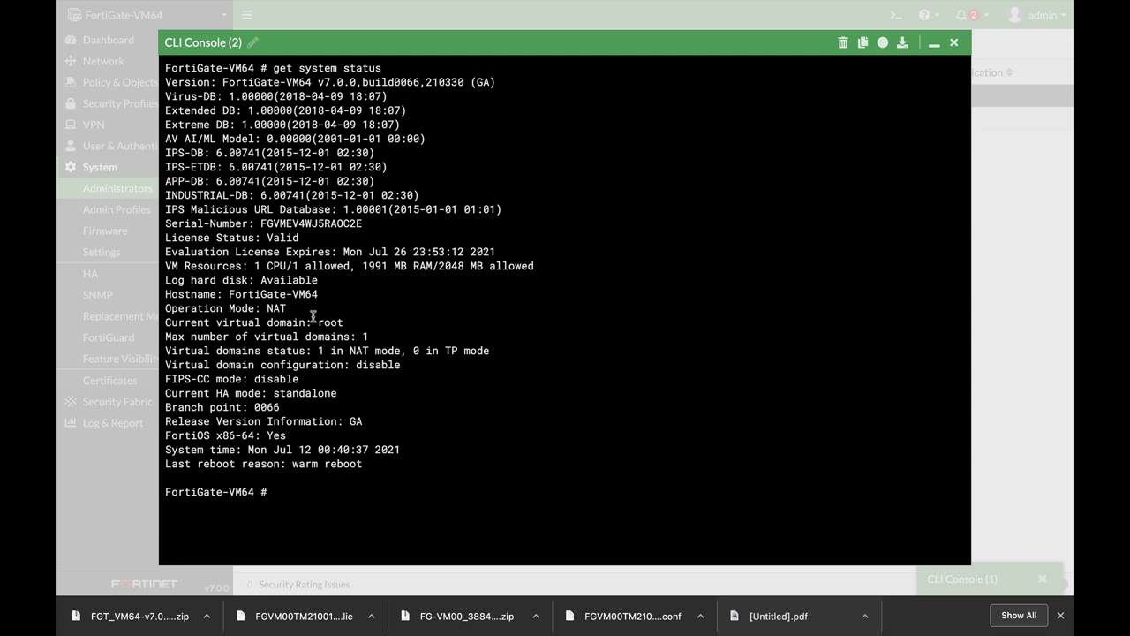
left_click_drag(318, 322, 356, 325)
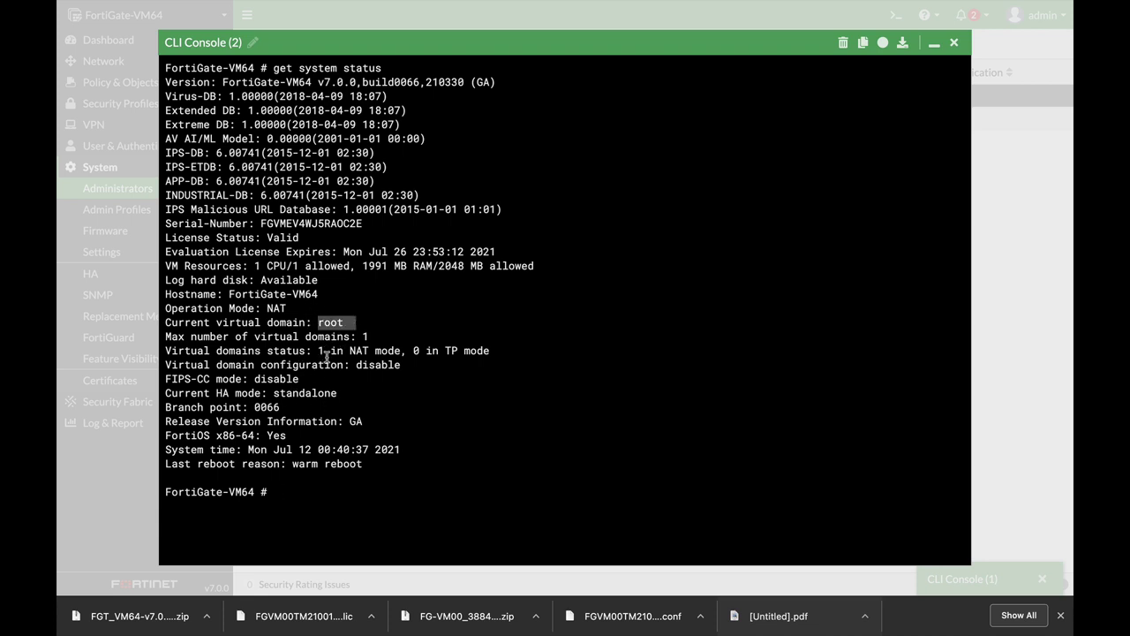